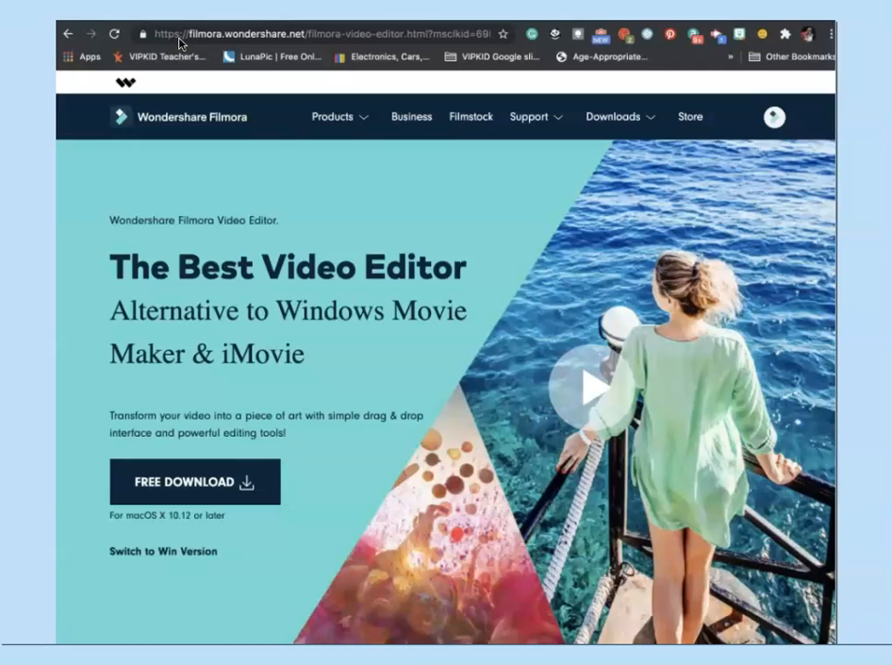
Open the Filmora product page on the Wondershare website and examine its features and free trial offer.
mouse_move(633, 134)
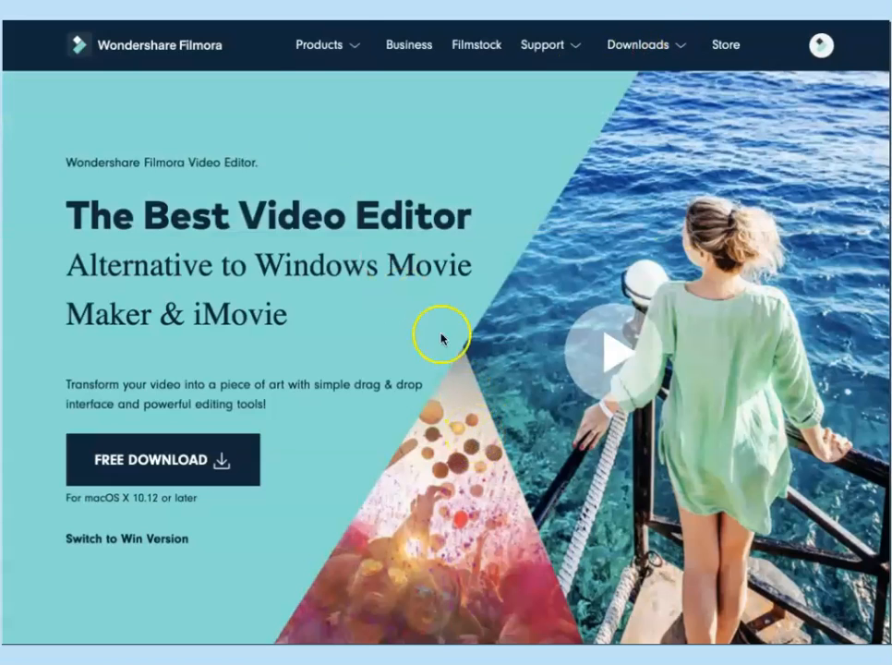
mouse_move(359, 56)
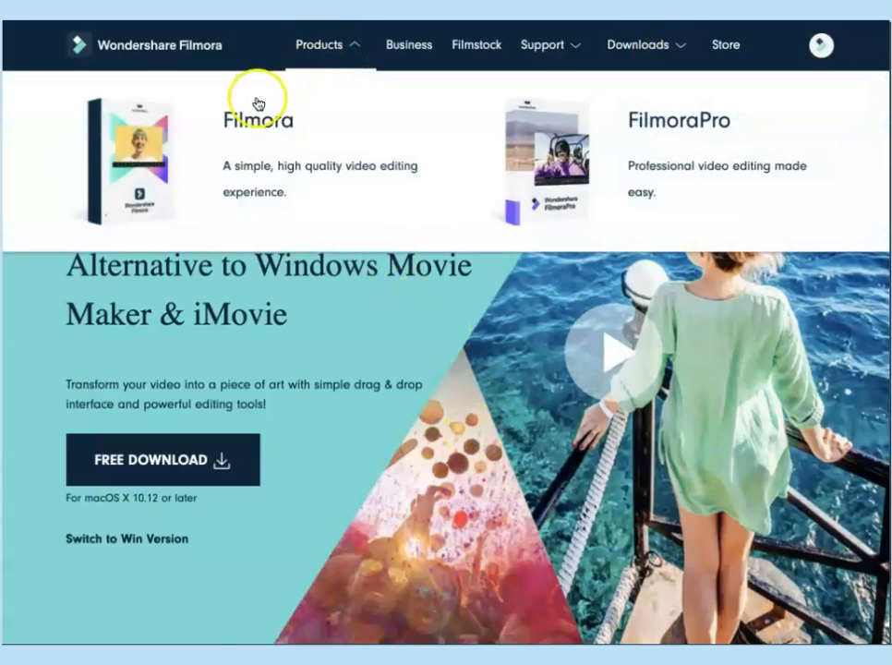
click(256, 136)
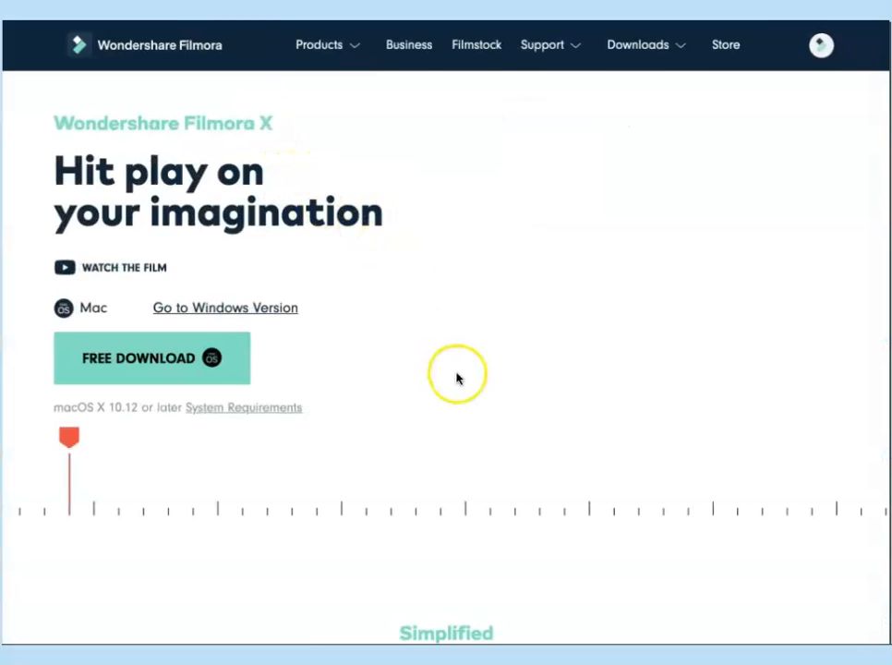
scroll(378, 392, down, 5)
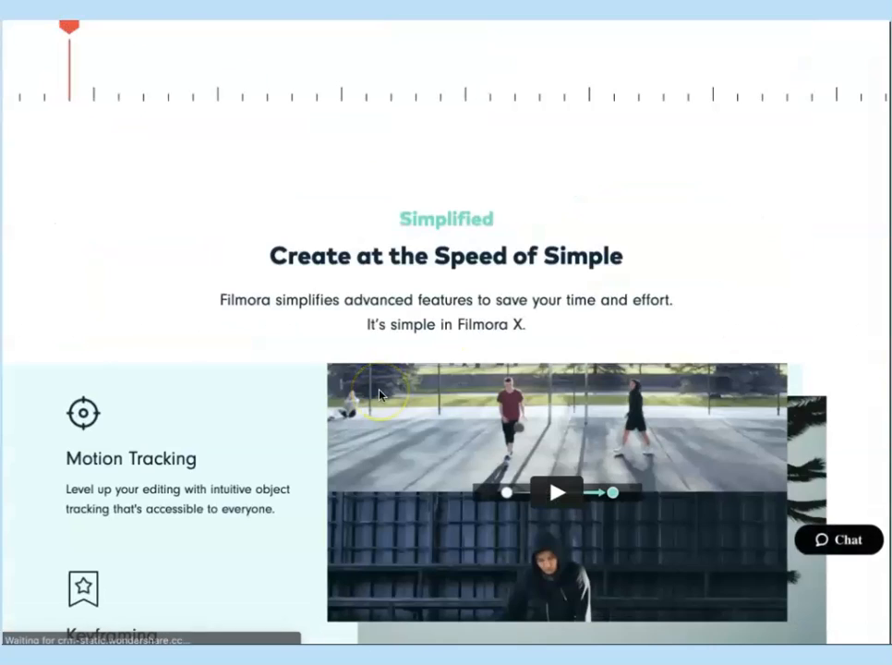
scroll(379, 394, down, 9)
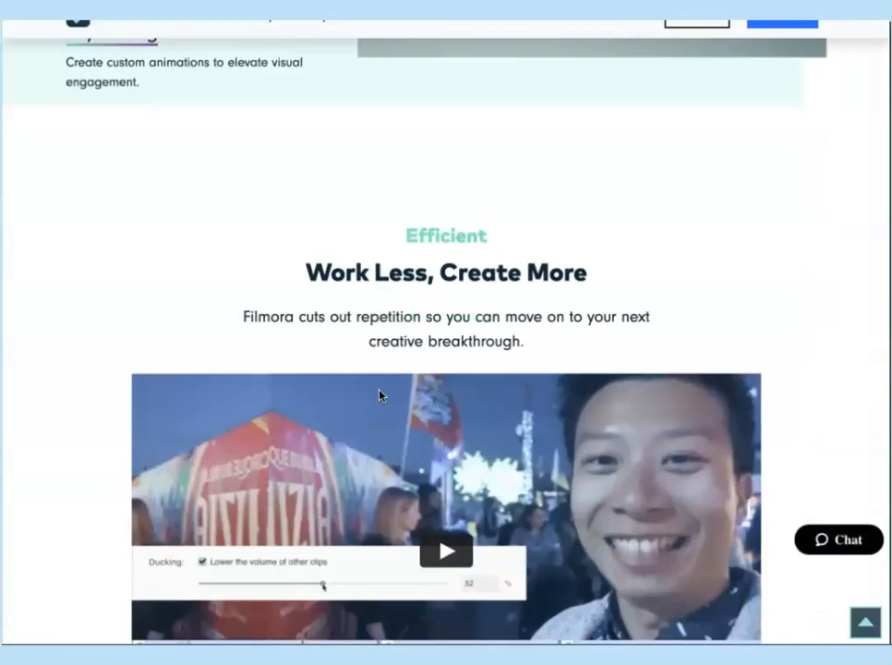
scroll(379, 395, down, 4)
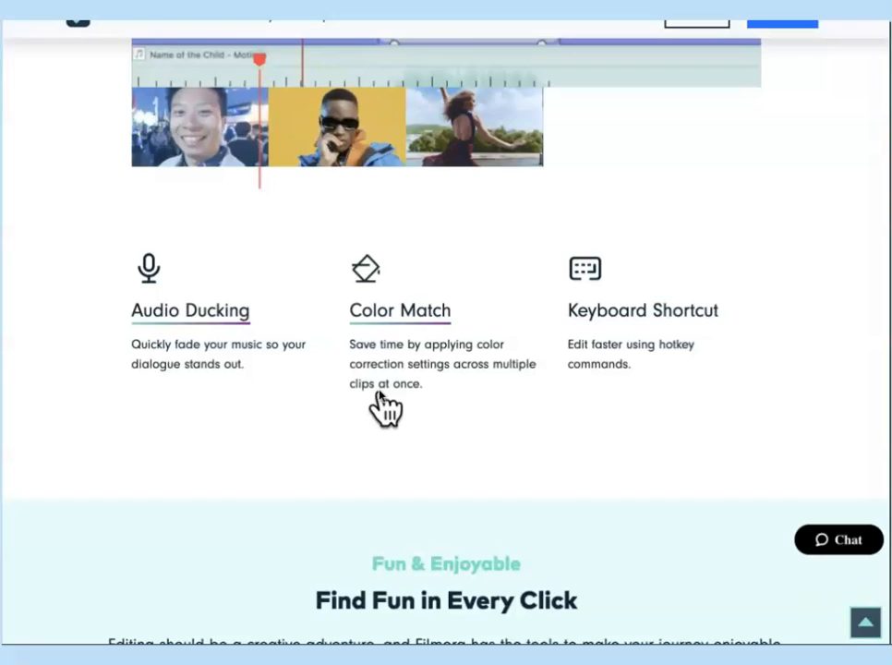
scroll(379, 395, up, 12)
scroll(378, 395, down, 4)
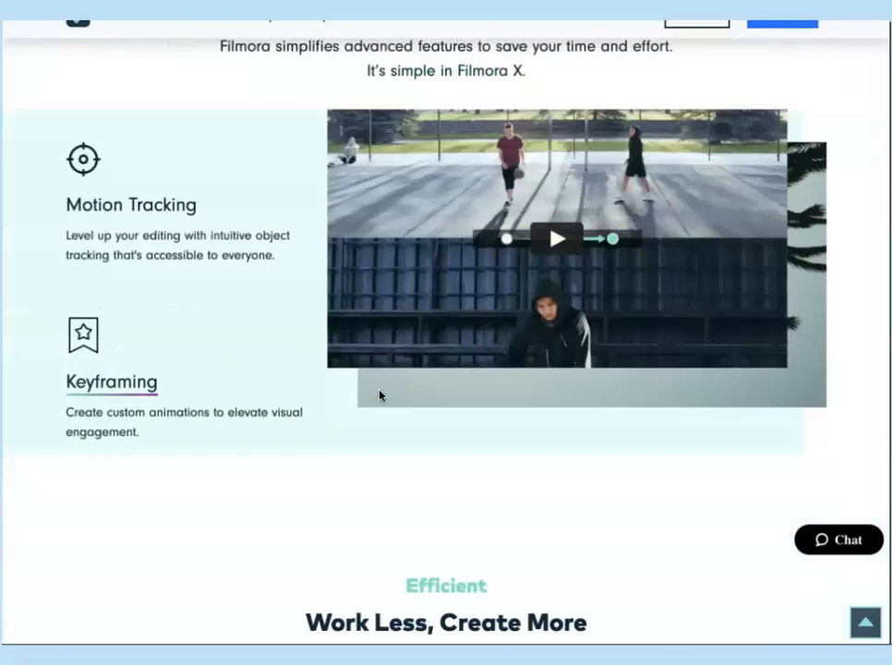
scroll(269, 189, up, 5)
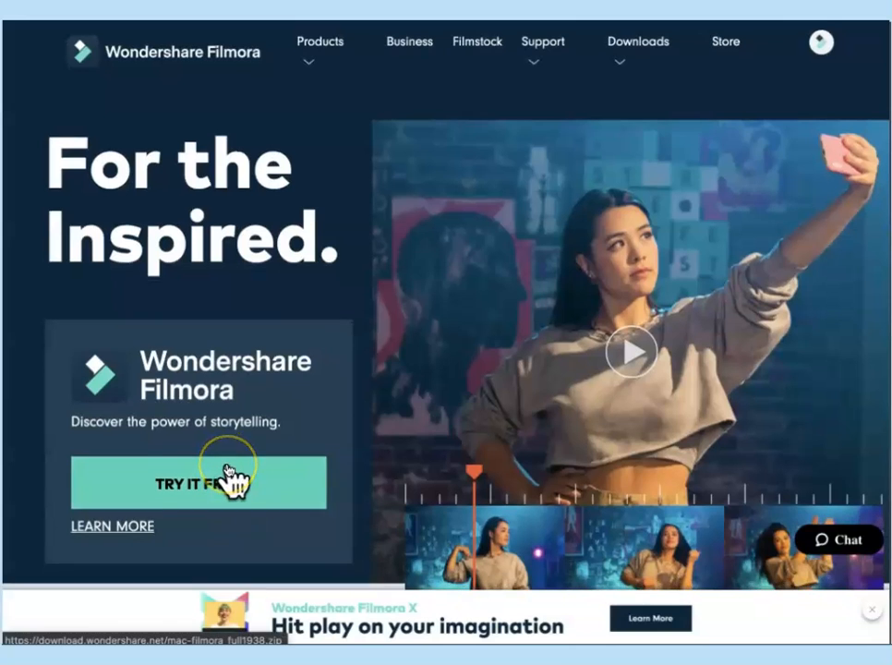
scroll(228, 473, down, 3)
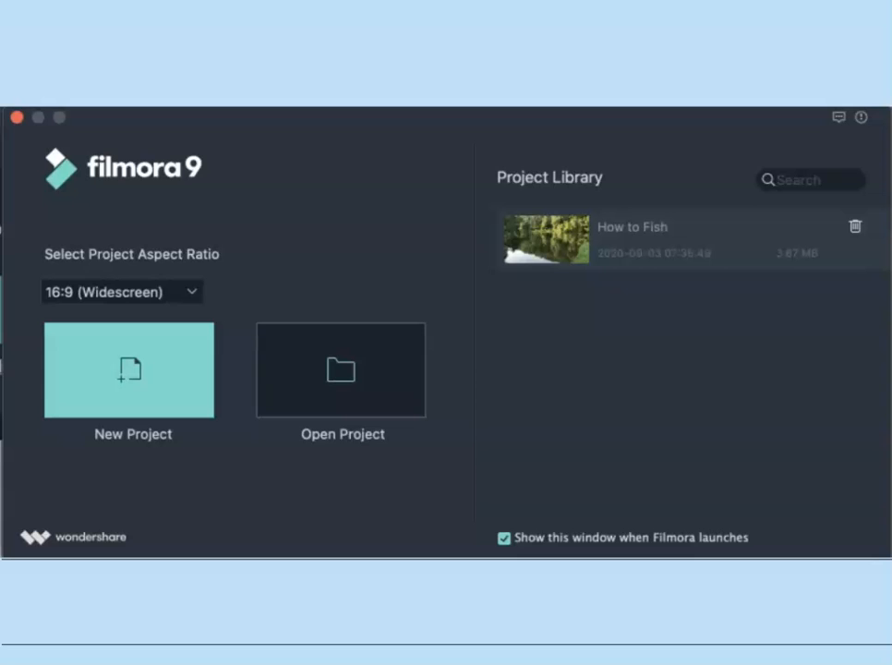
Switch to Filmora9 and create a new project with the 16:9 (Widescreen) aspect ratio.
click(132, 375)
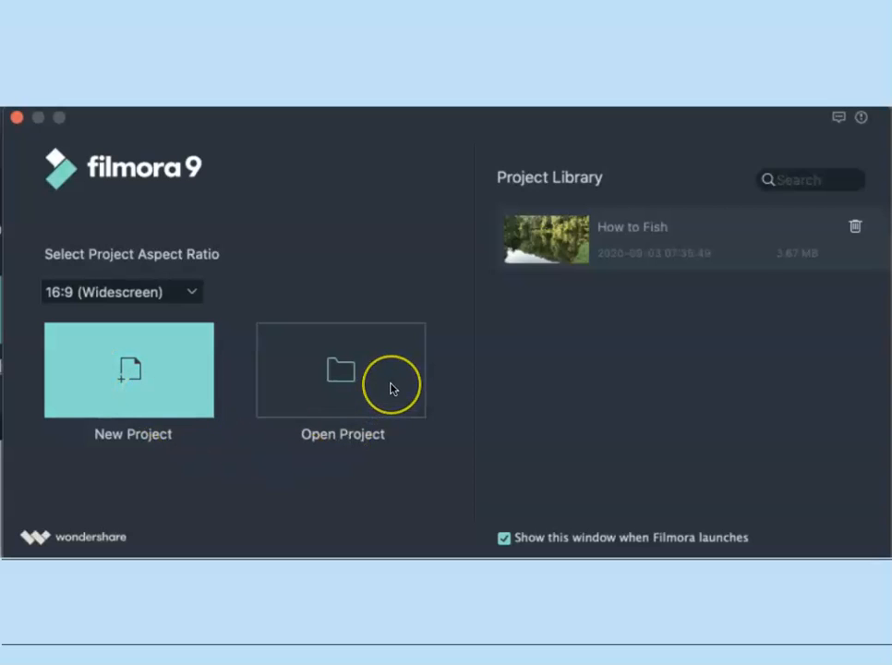
click(128, 368)
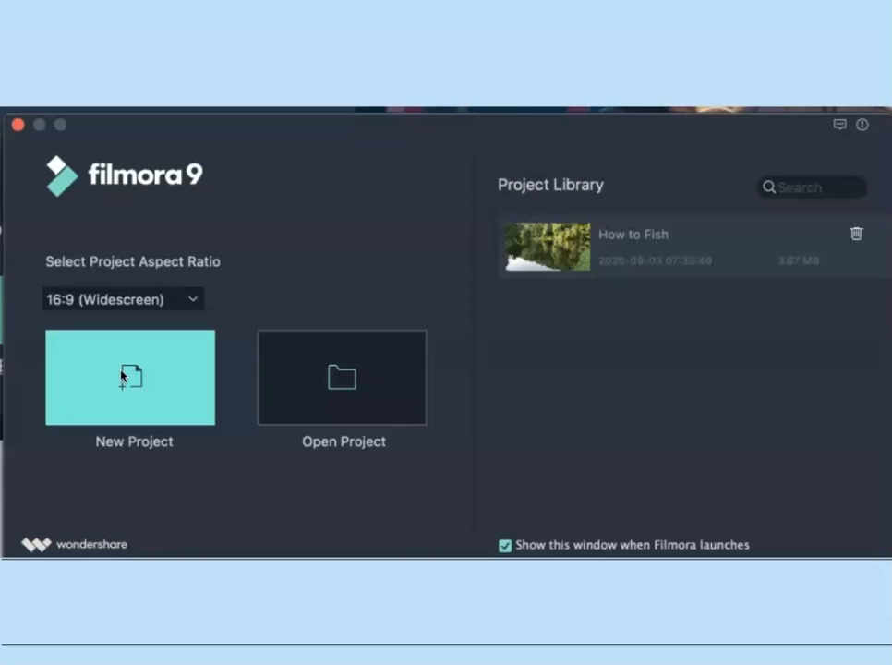
click(122, 373)
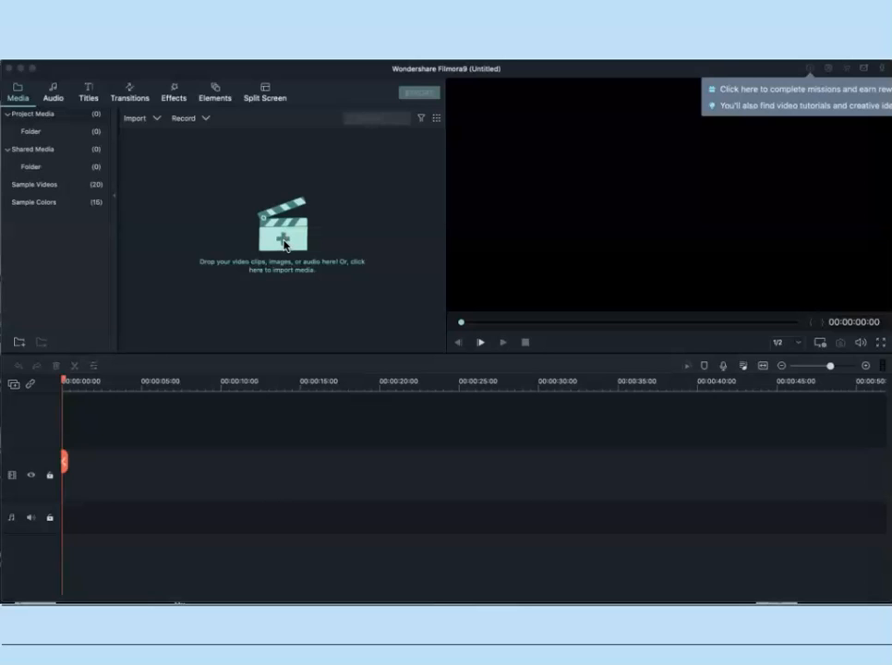
Review the available options for importing media and for recording in the empty project.
click(291, 259)
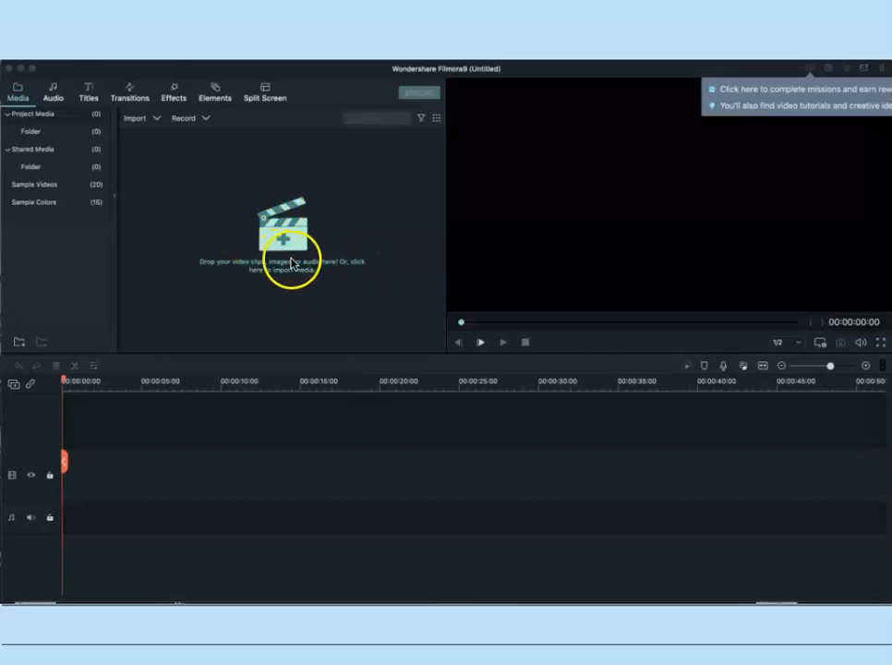
click(157, 118)
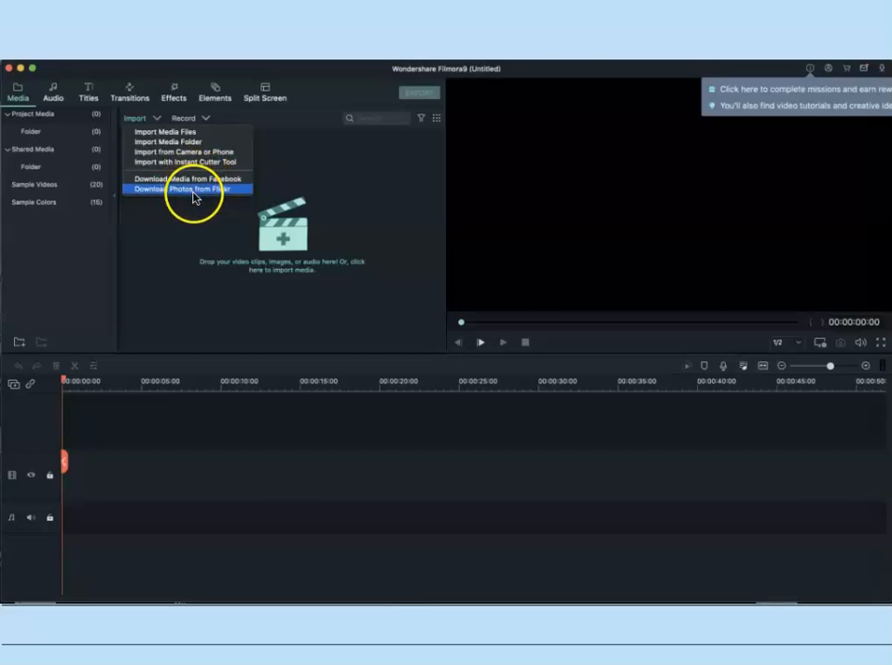
click(206, 120)
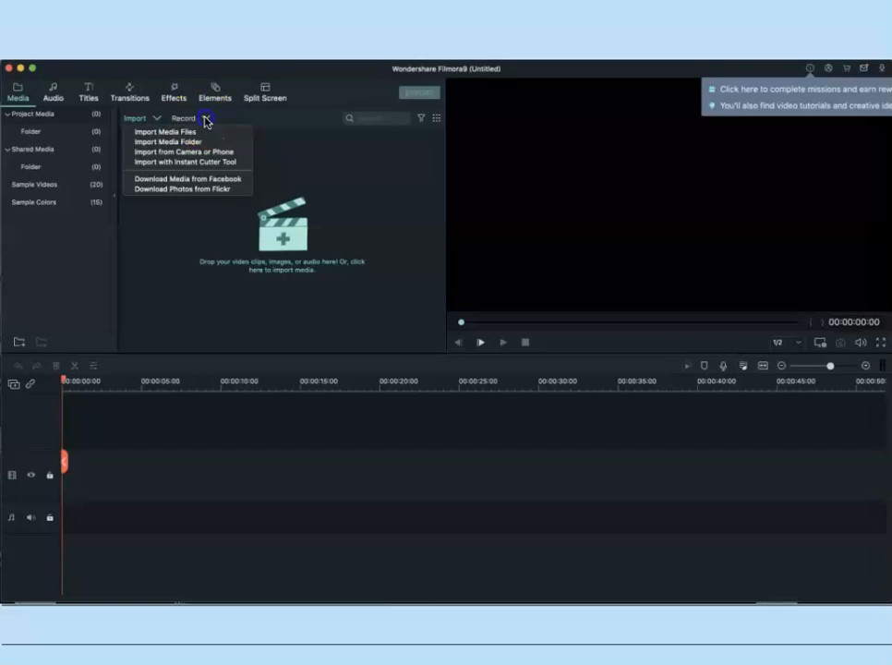
click(206, 120)
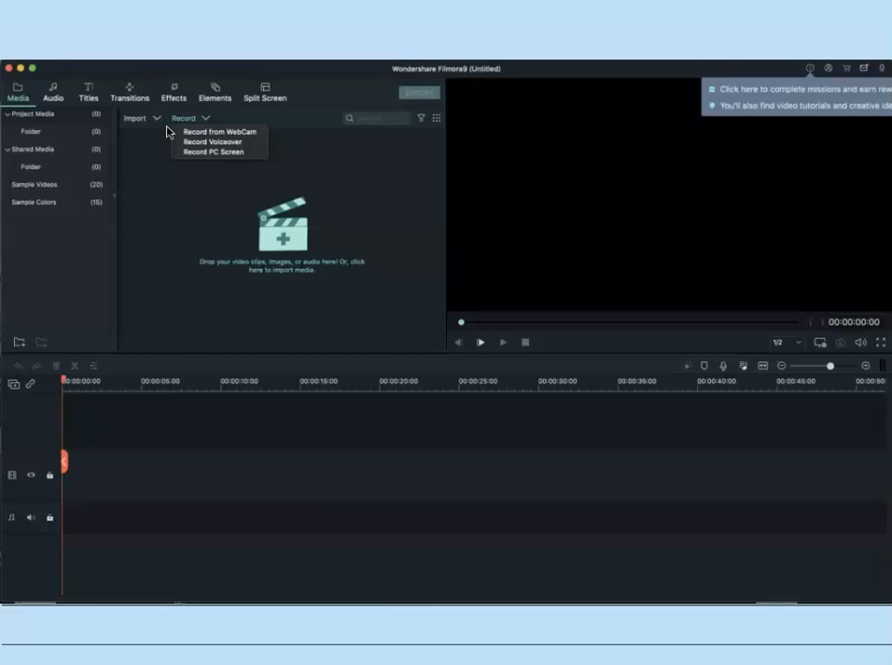
click(174, 194)
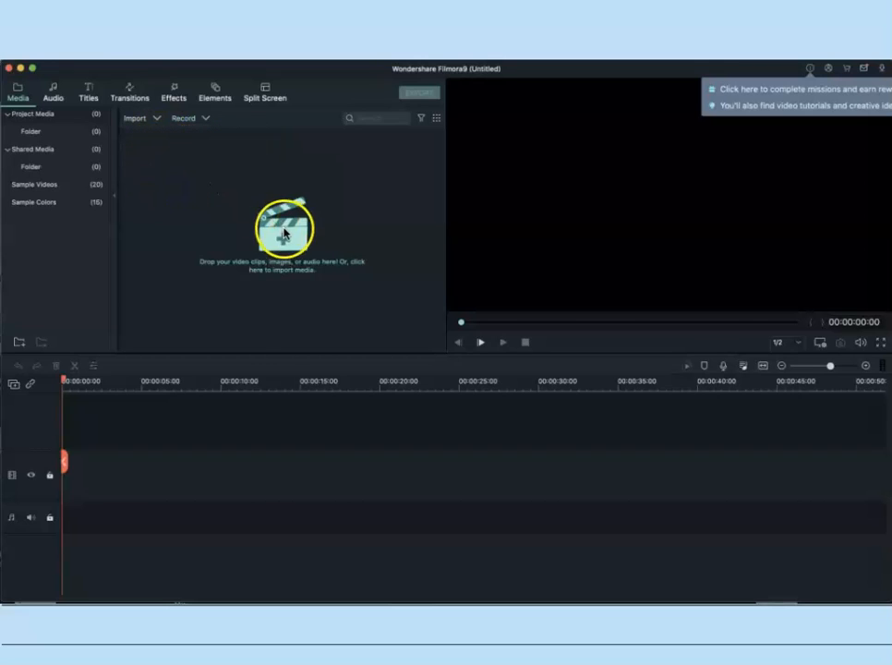
click(155, 117)
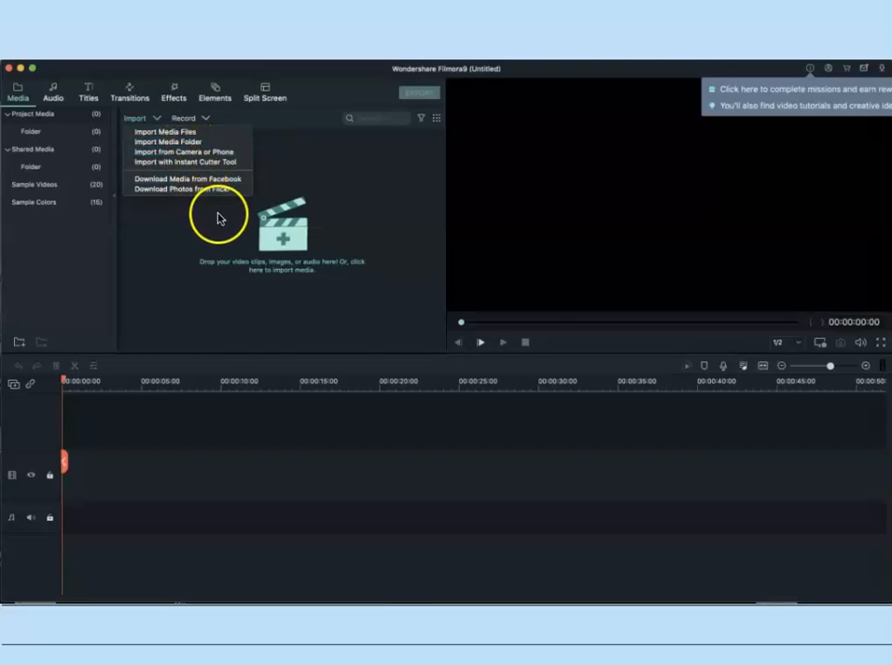
click(289, 239)
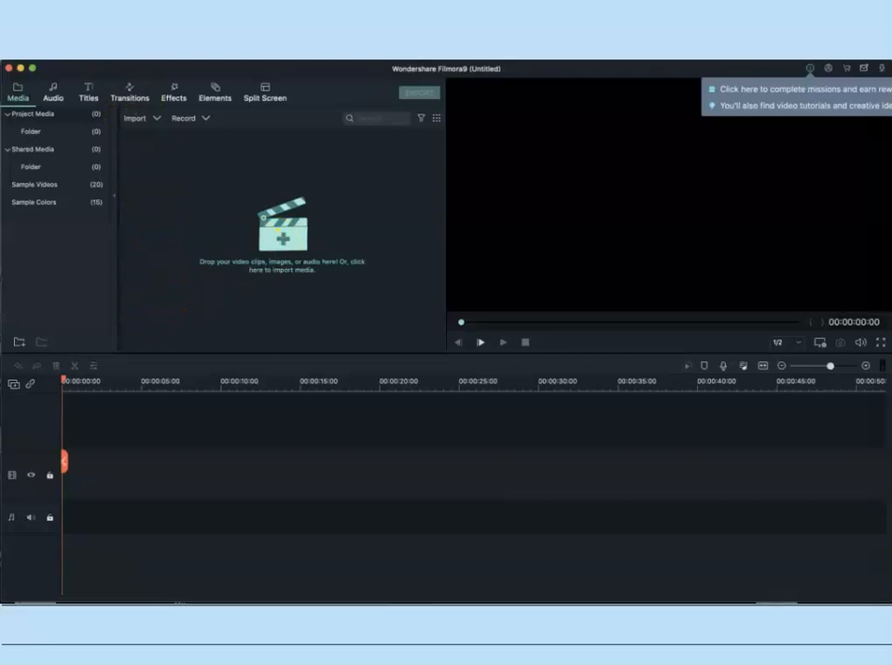
Import the Intro to Africa video, place it at the start of the video track, and match the project settings to the media.
drag(85, 60, 367, 293)
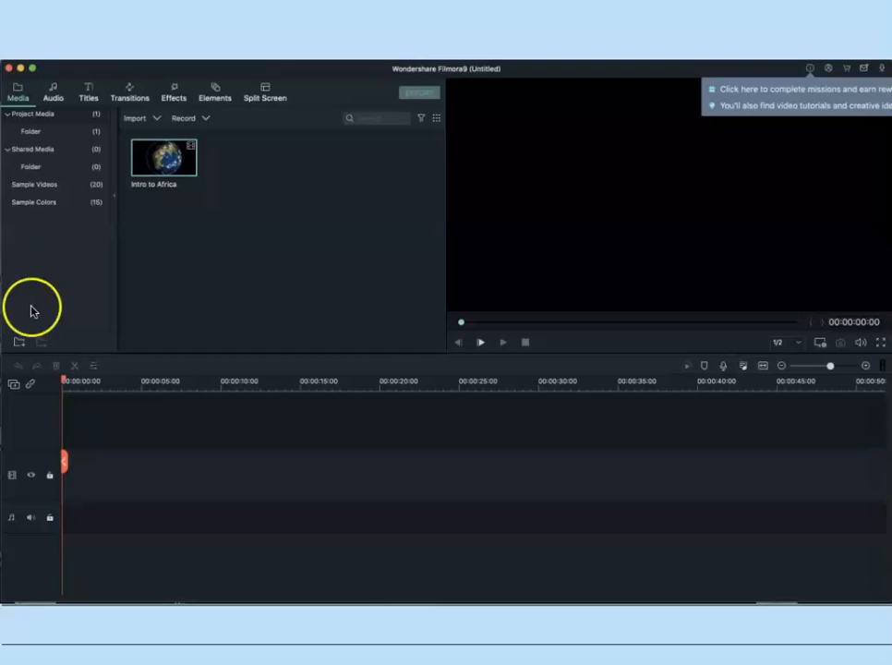
drag(155, 171, 162, 204)
drag(141, 335, 67, 472)
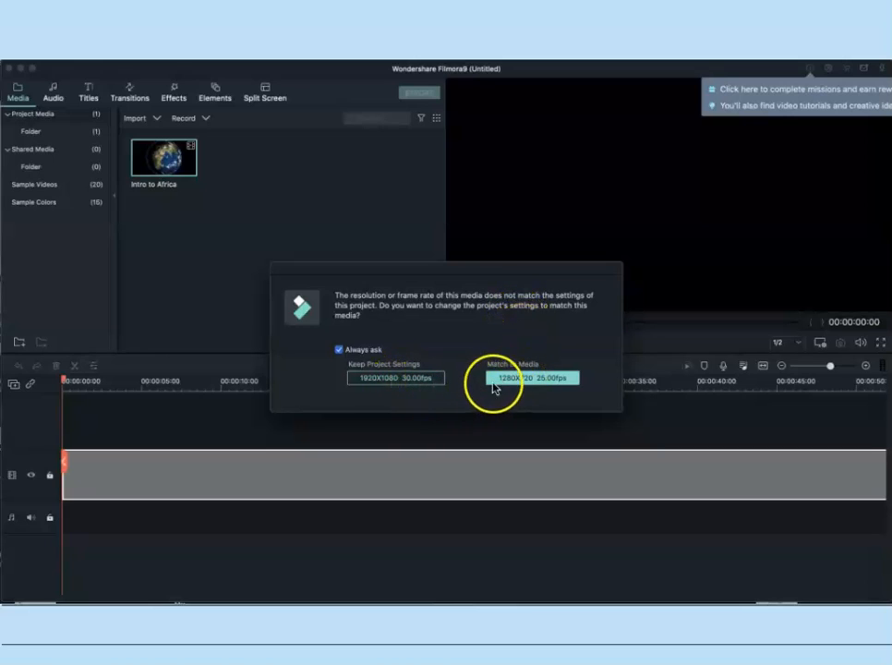
click(524, 380)
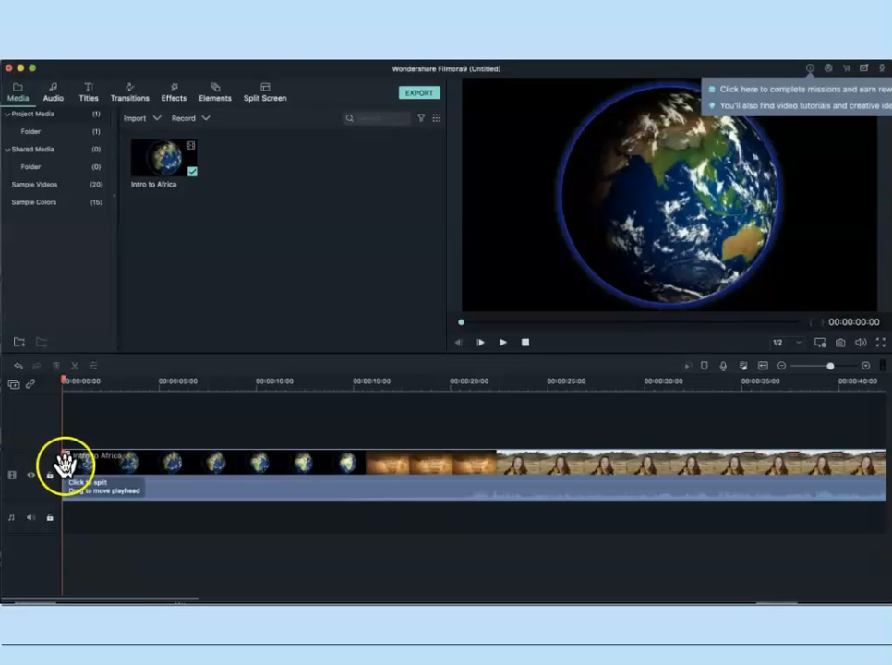
Split the Intro to Africa clip at 00:00:07:17, move its opening part to a track above, and cut that part.
drag(65, 463, 216, 494)
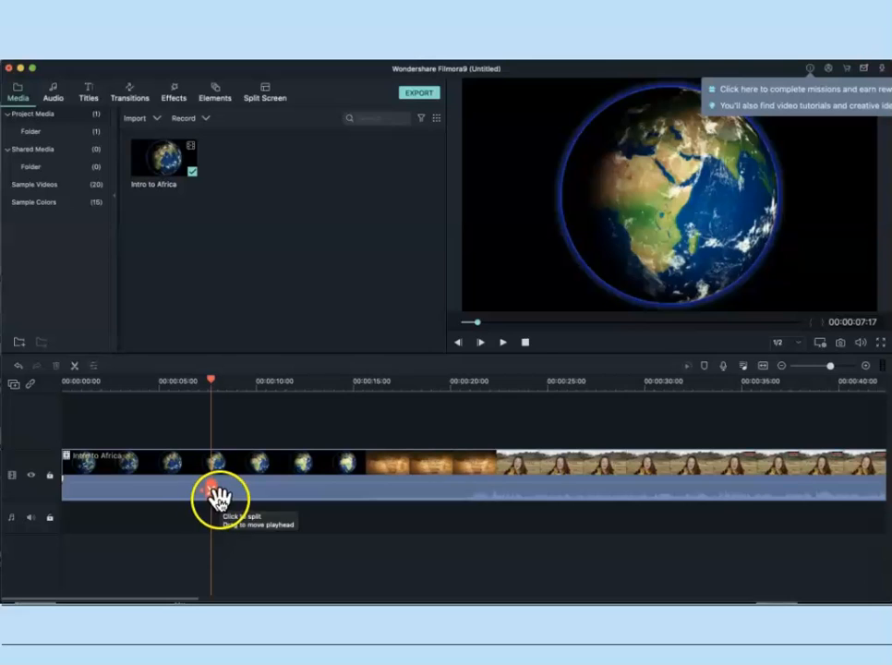
click(216, 495)
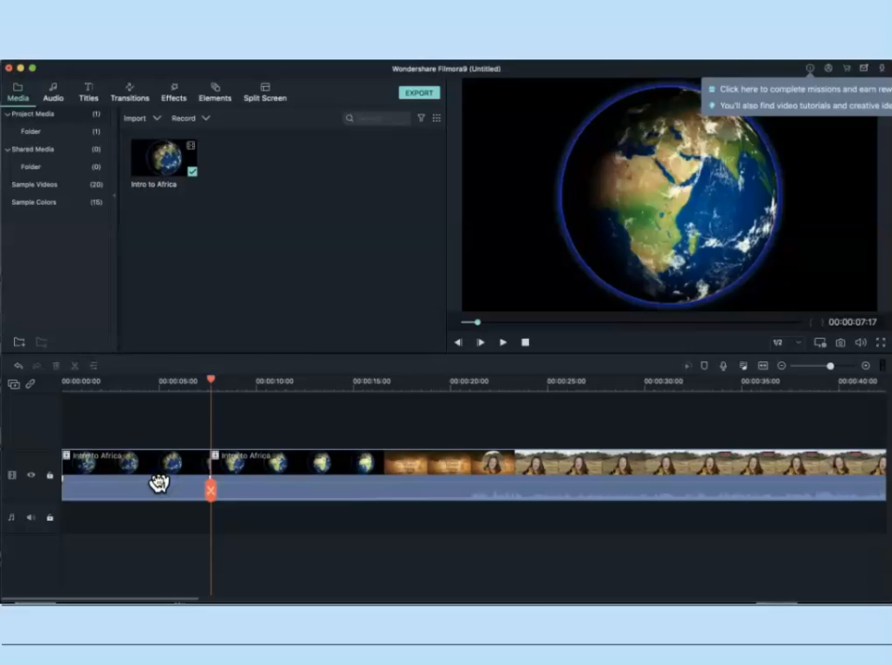
drag(152, 476, 148, 449)
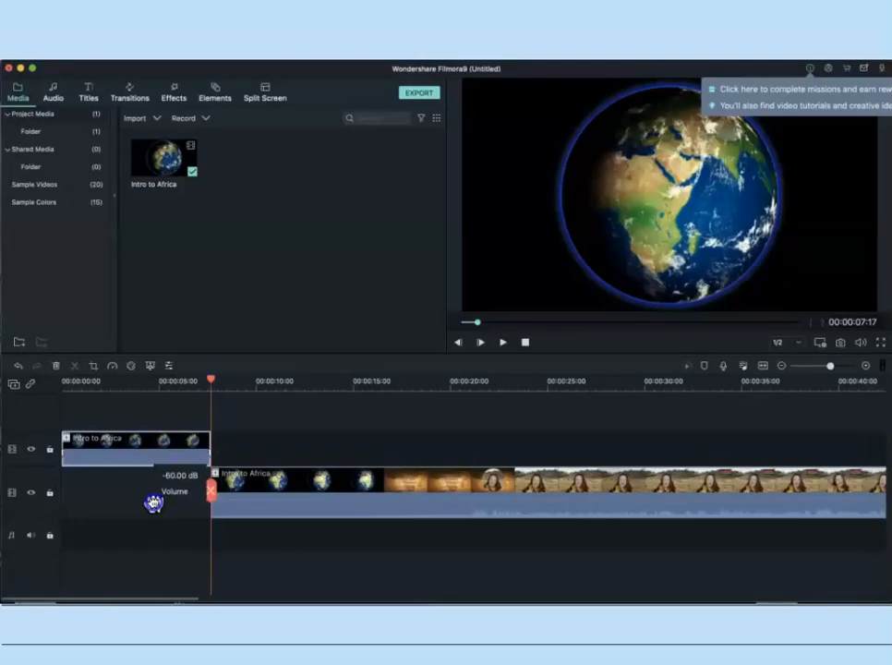
right_click(115, 459)
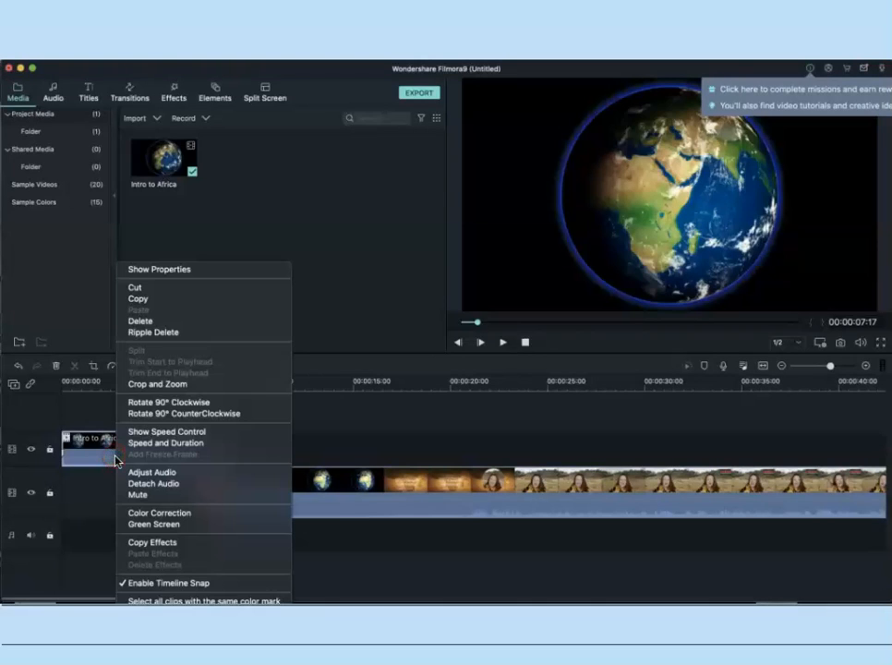
click(135, 287)
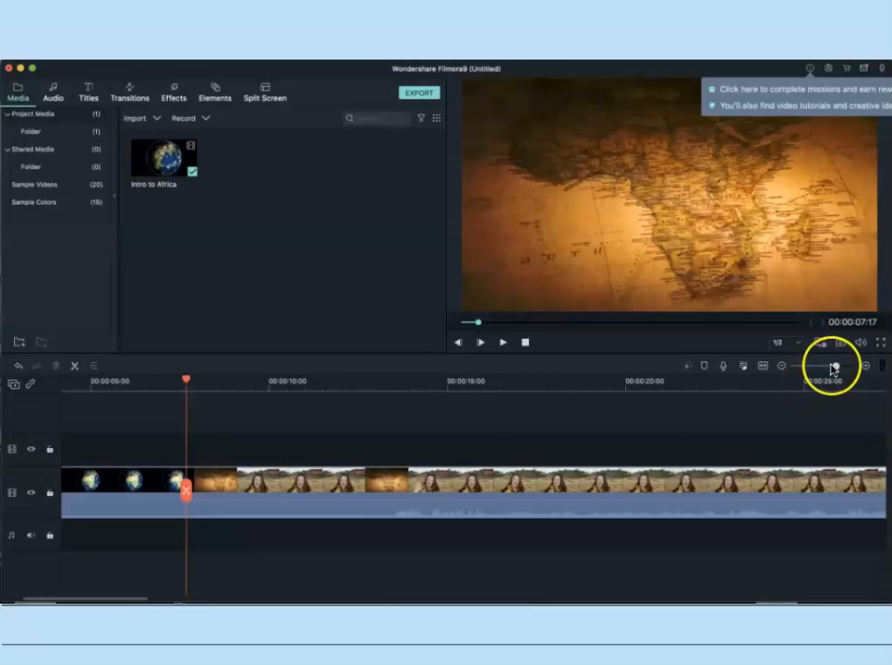
drag(831, 368, 857, 373)
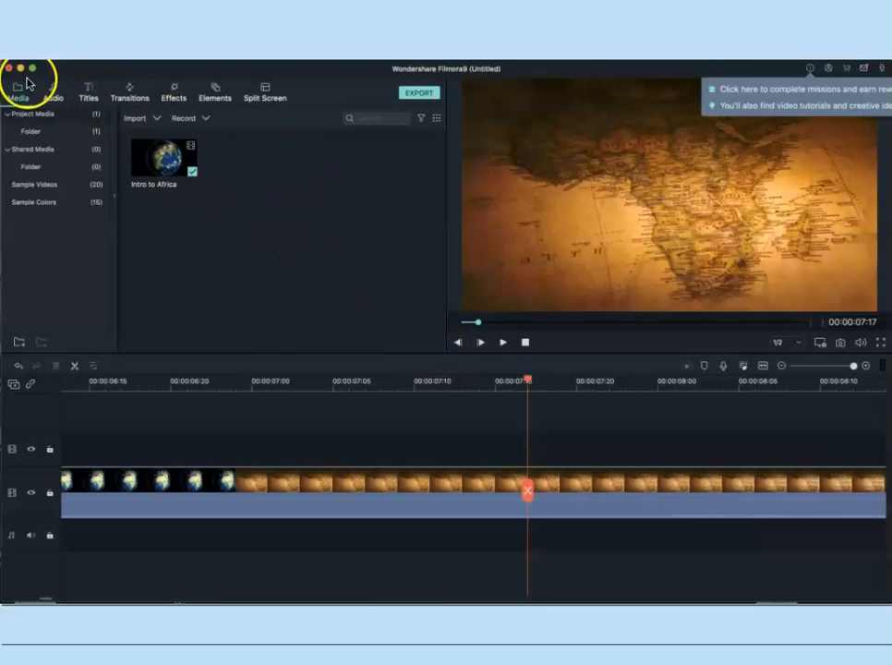
Open the saved project How to Fish.wfp without saving the current project's changes.
key(super+o)
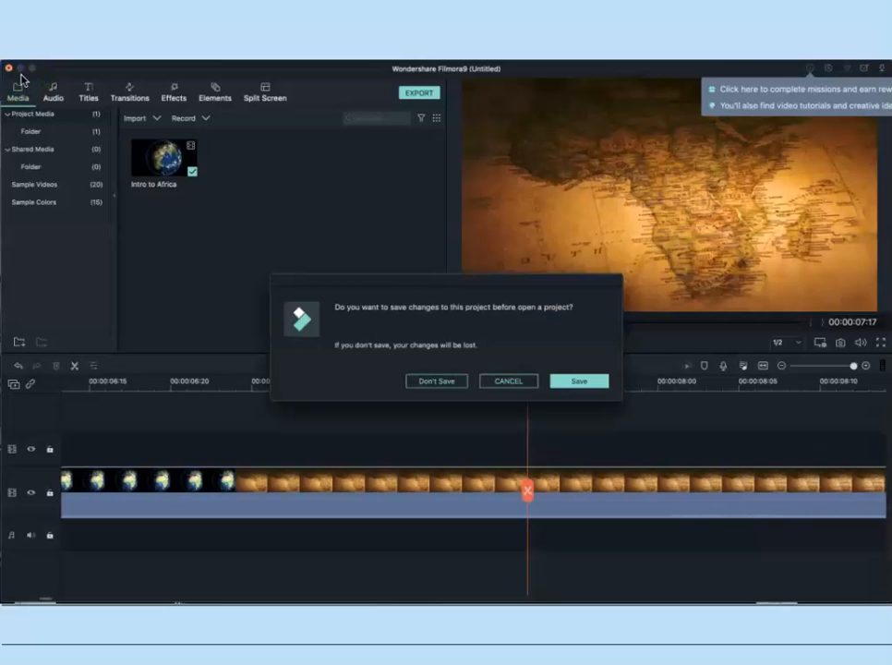
click(442, 382)
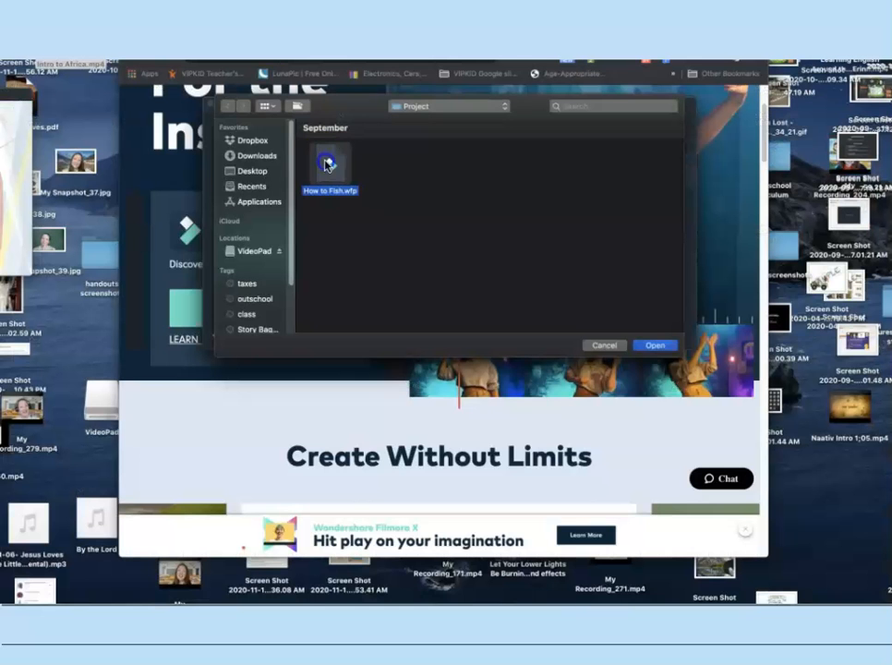
double_click(326, 164)
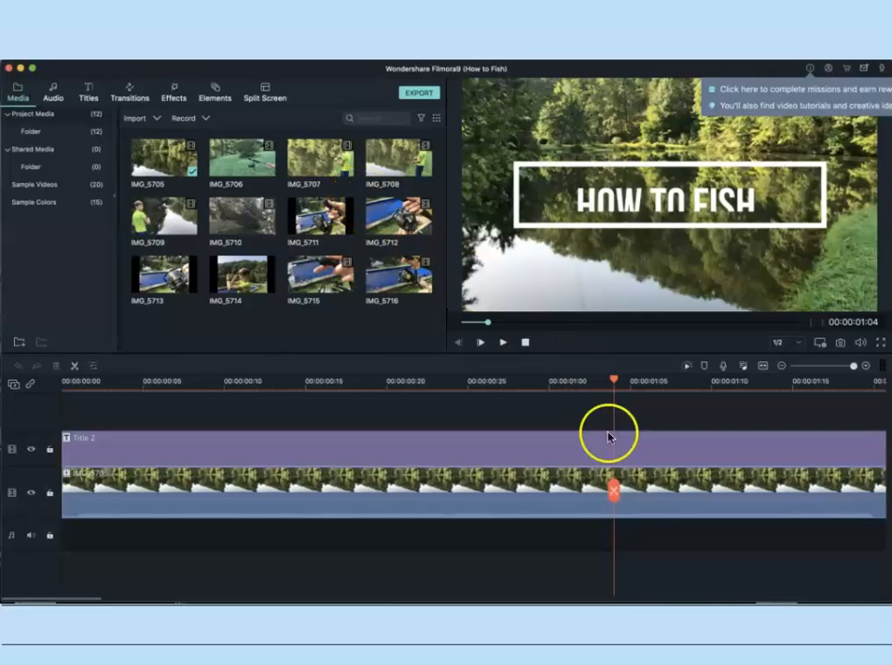
Preview the How to Fish project from the beginning, including its opening title and the full extent of its clips.
drag(617, 380, 62, 390)
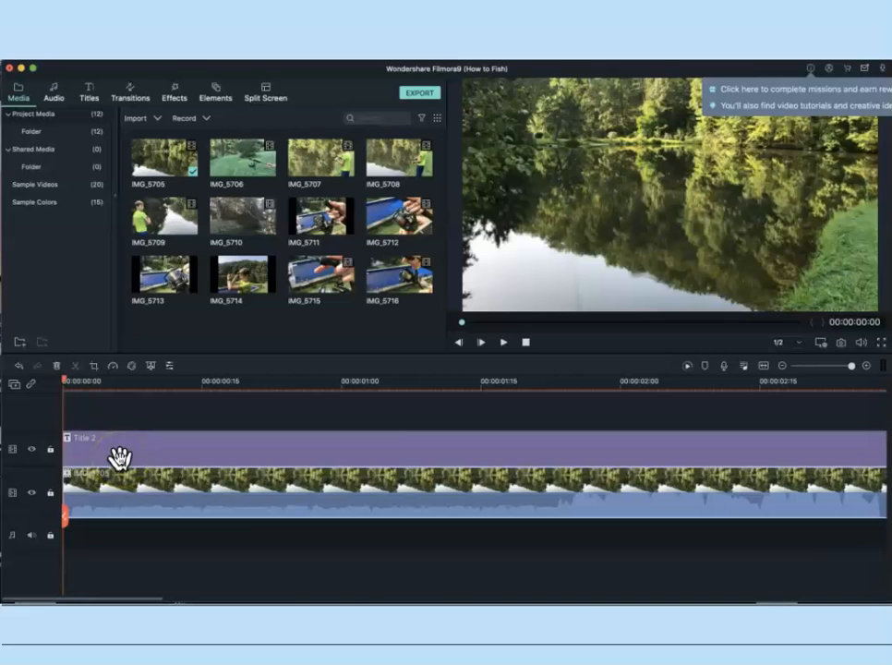
click(503, 343)
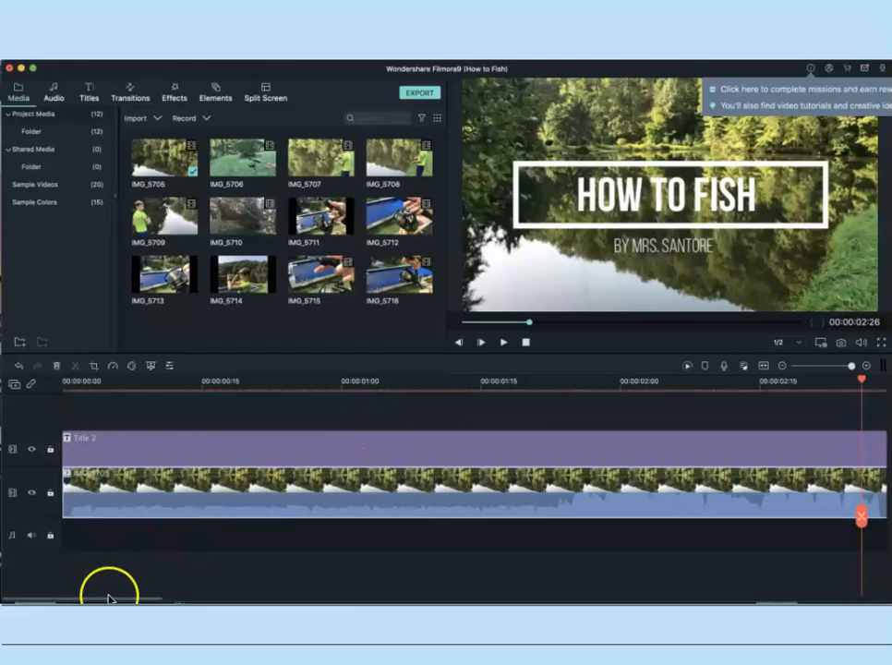
drag(125, 600, 265, 599)
mouse_move(850, 366)
mouse_down()
mouse_move(816, 384)
mouse_move(827, 367)
mouse_move(838, 367)
mouse_up()
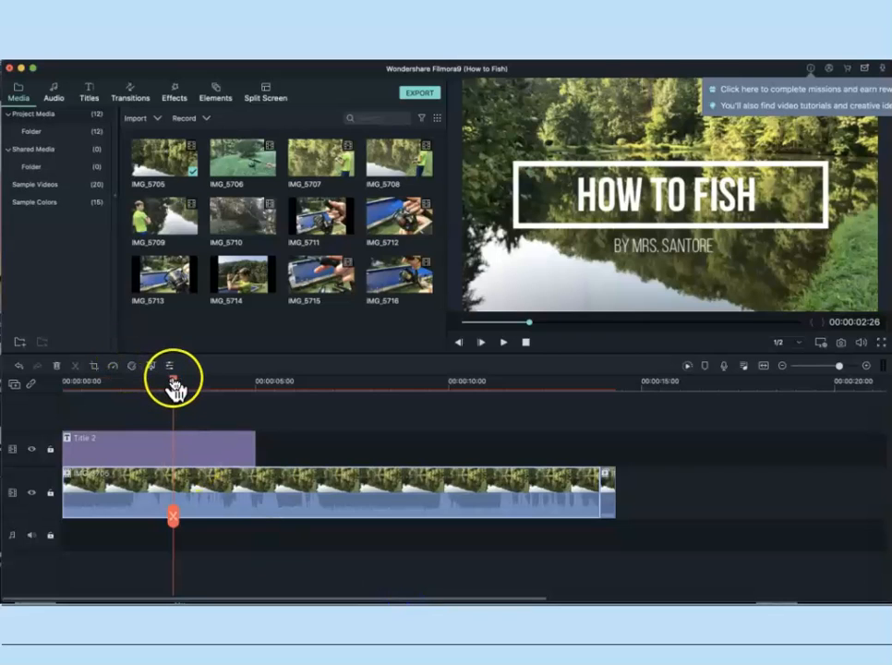
drag(176, 387, 66, 400)
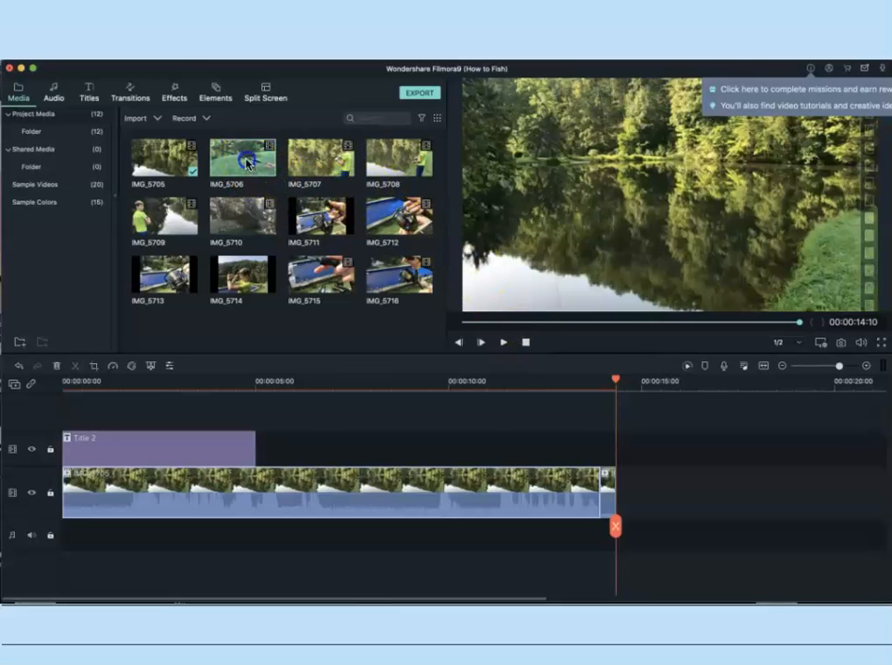
Place IMG_5706 directly after the IMG_5705 footage on the video track and preview its opening seconds.
drag(522, 407, 618, 489)
click(504, 344)
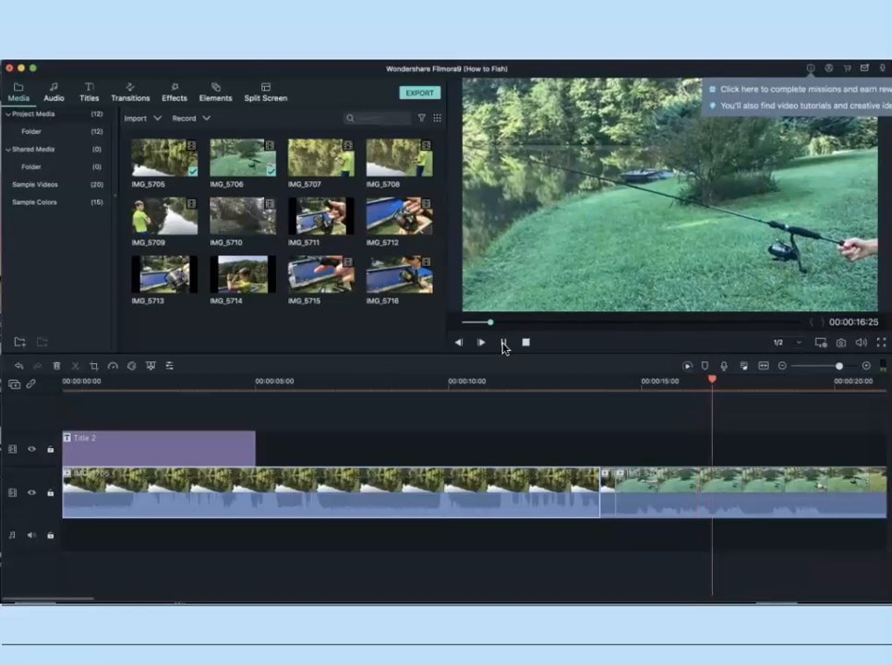
click(504, 344)
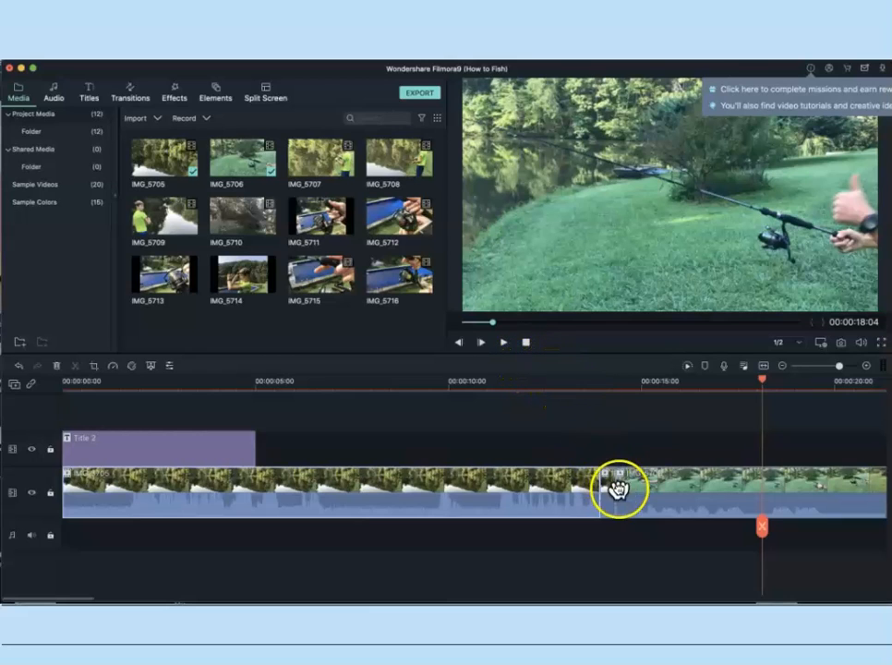
drag(765, 383, 614, 376)
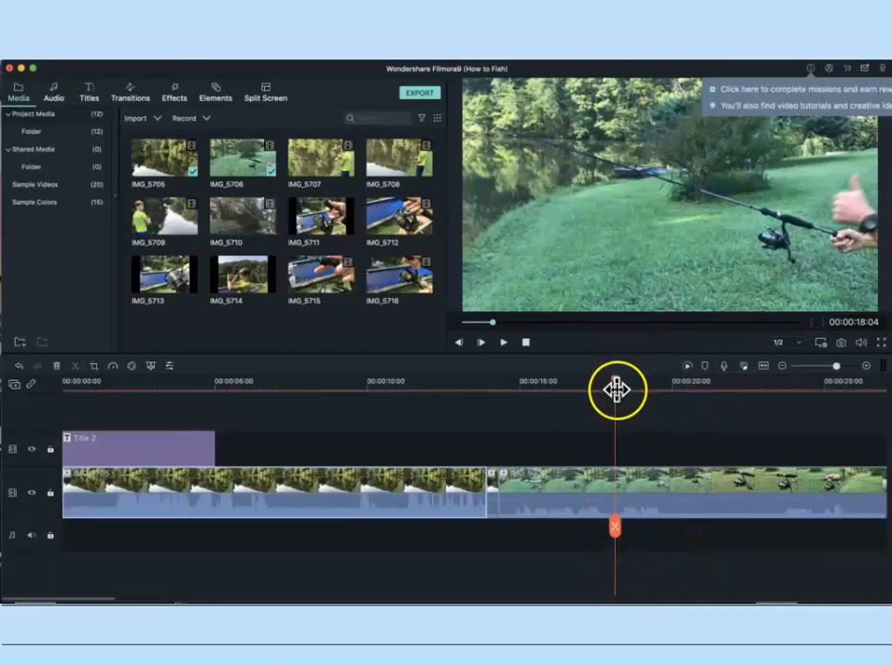
drag(616, 387, 526, 397)
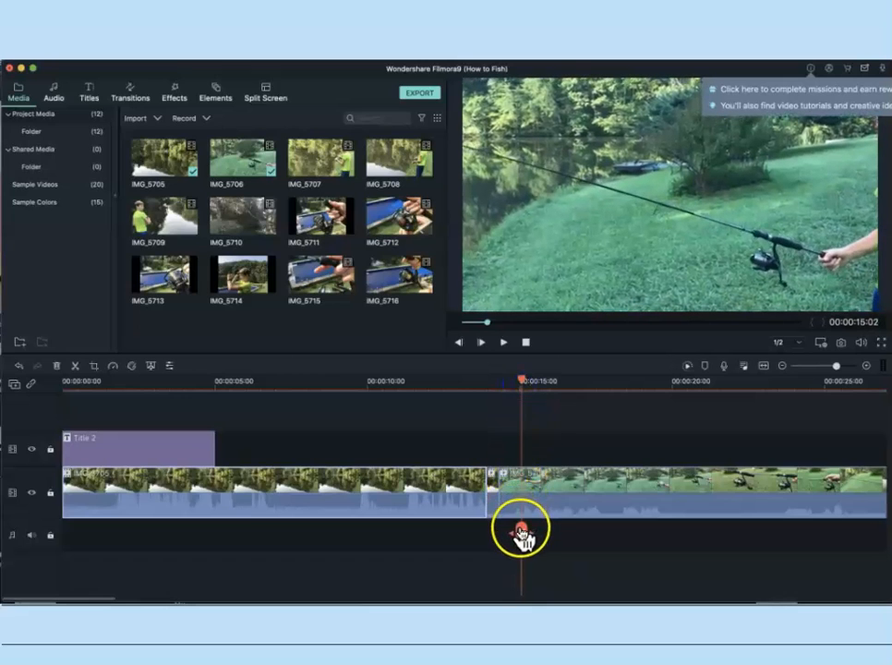
click(503, 343)
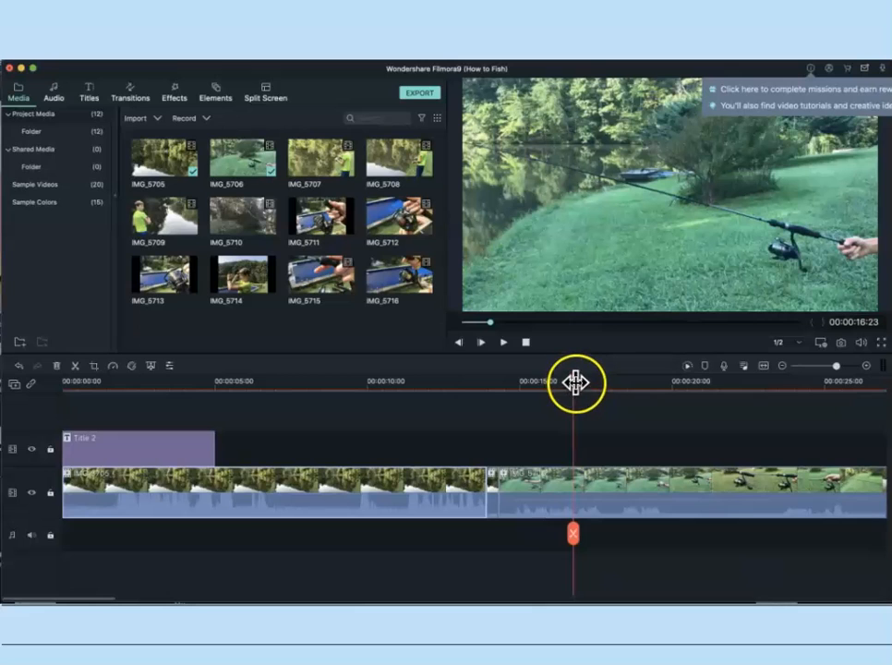
Split IMG_5706 at 00:00:15:13 and delete its short opening part.
drag(576, 385, 538, 406)
click(506, 349)
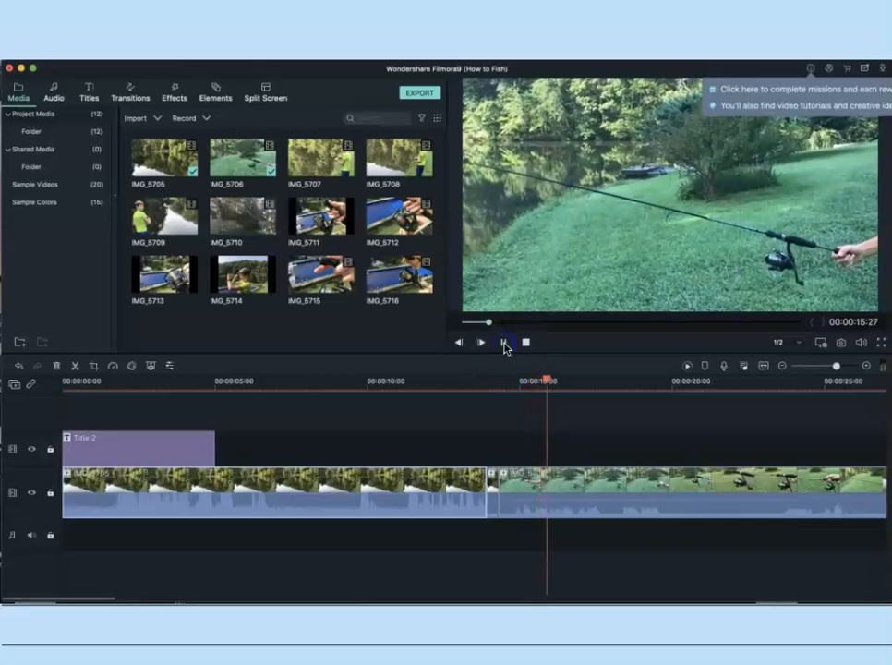
click(505, 345)
click(561, 380)
drag(561, 380, 537, 389)
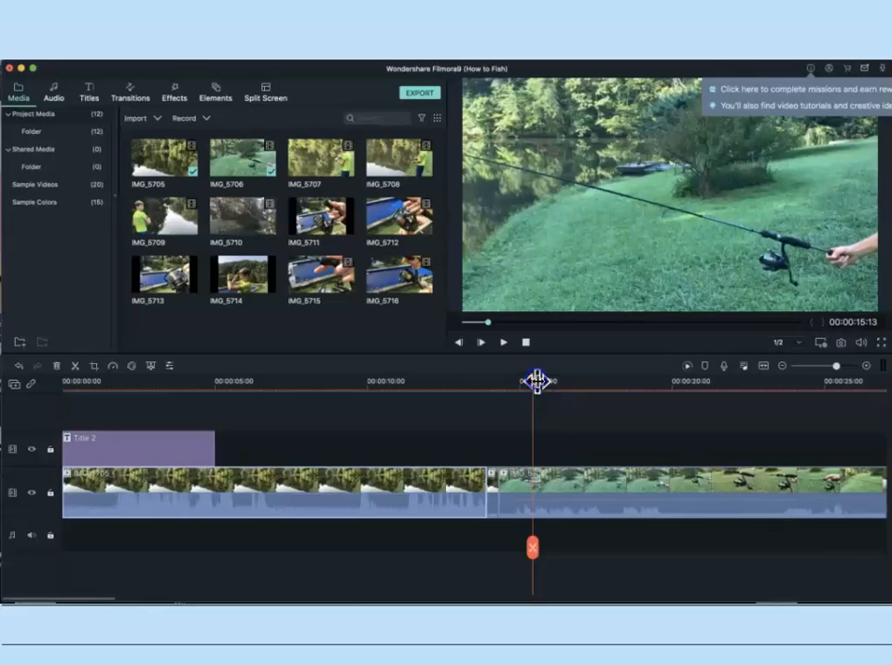
click(534, 546)
click(512, 485)
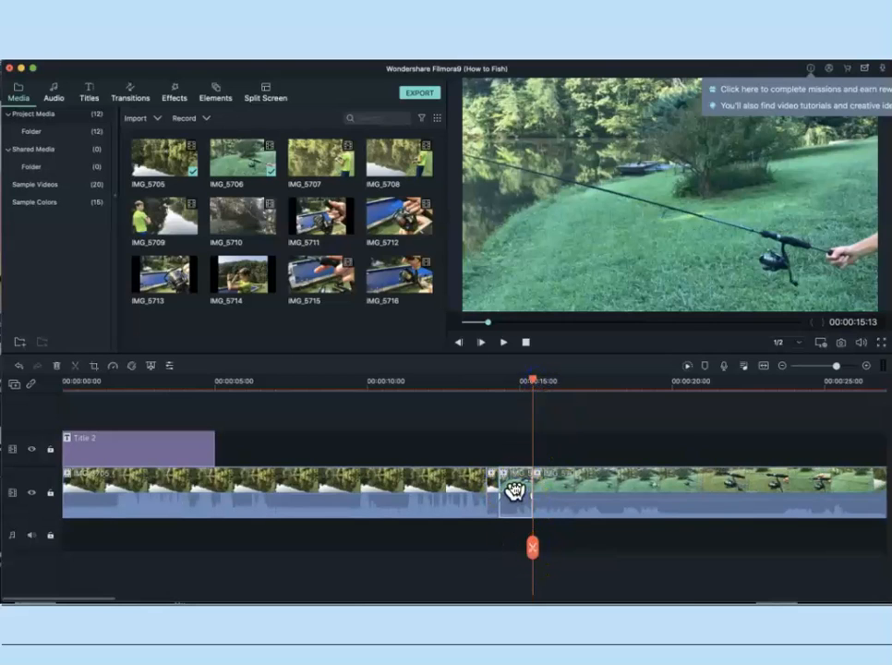
right_click(514, 490)
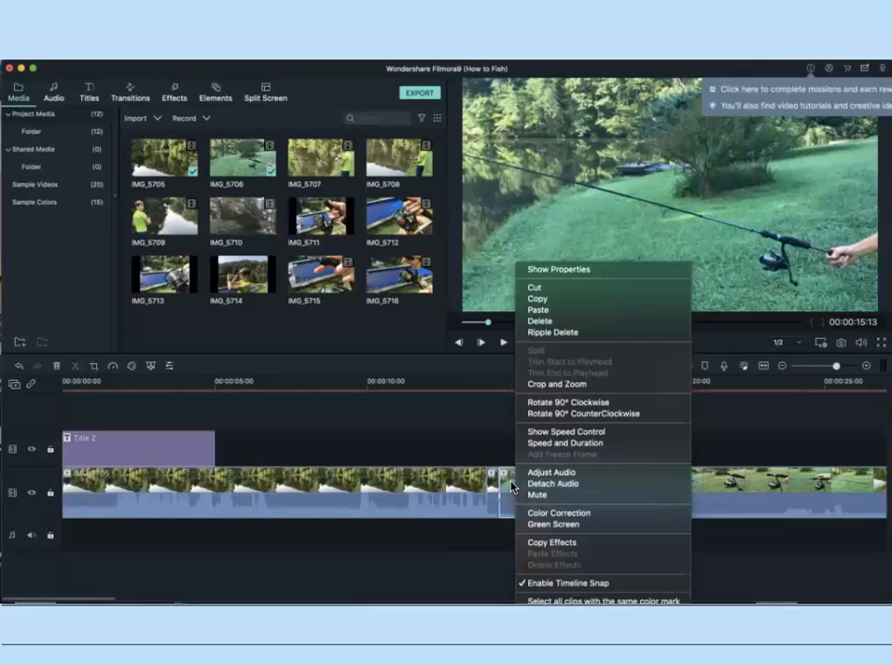
click(536, 321)
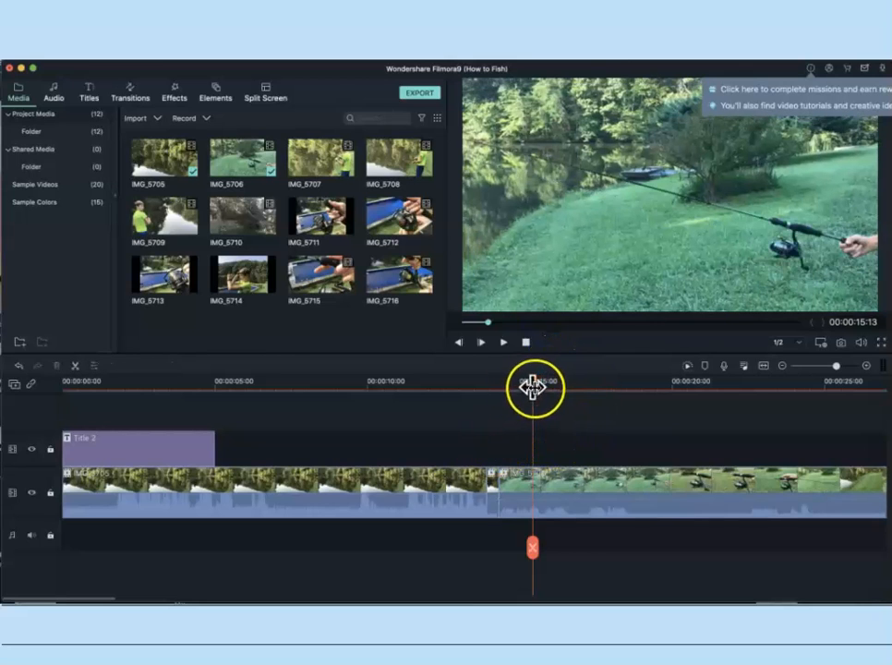
Preview the shortened IMG_5706, split it at 00:00:42:11, and trim about four seconds off the start of the later part.
drag(536, 390, 484, 396)
click(503, 342)
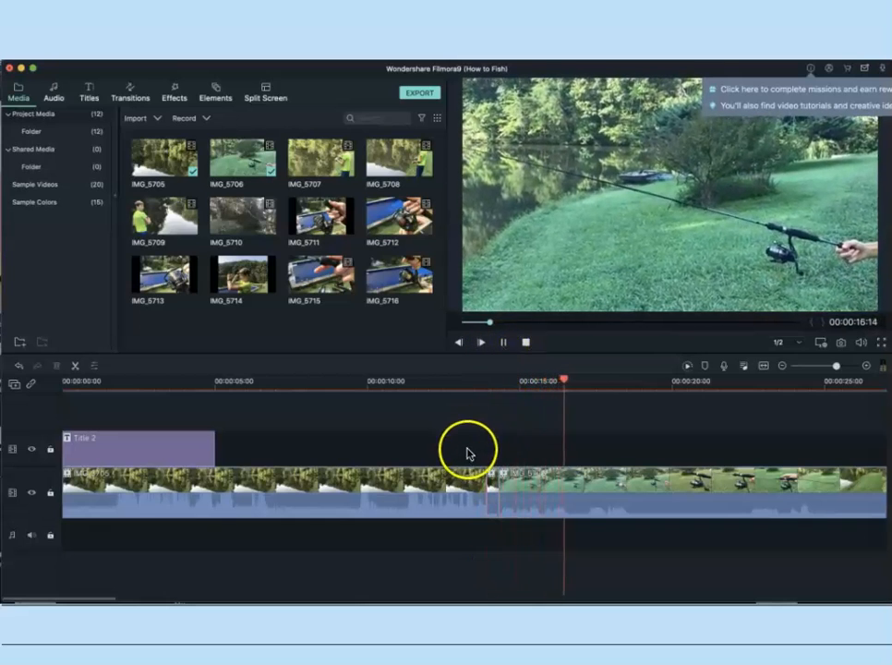
click(503, 342)
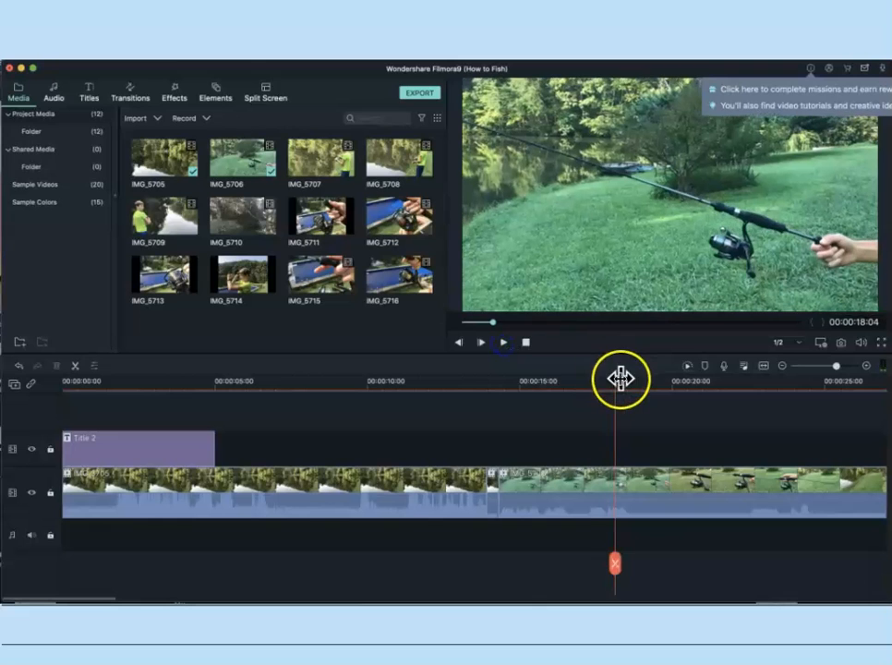
drag(591, 381, 469, 392)
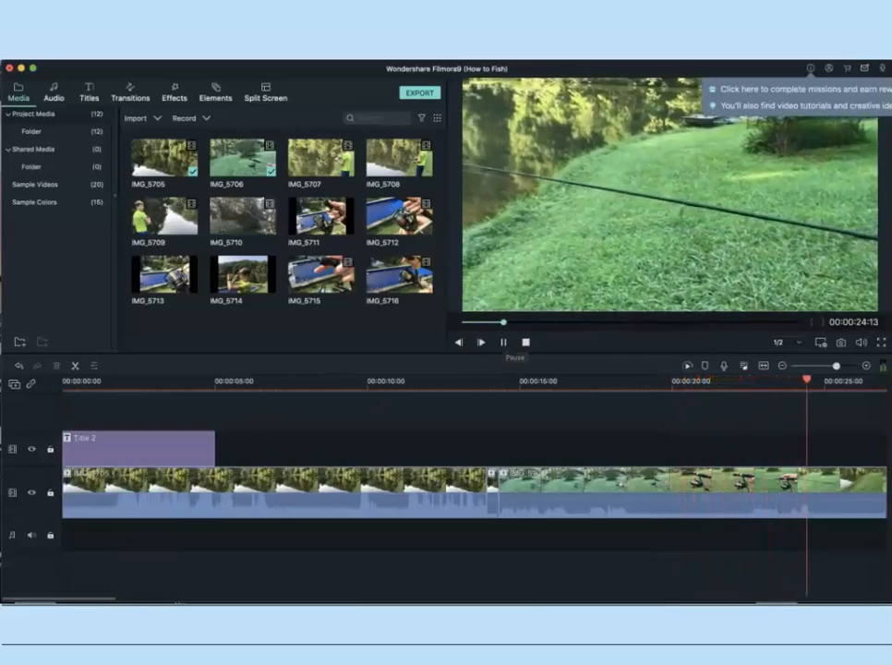
drag(101, 598, 205, 598)
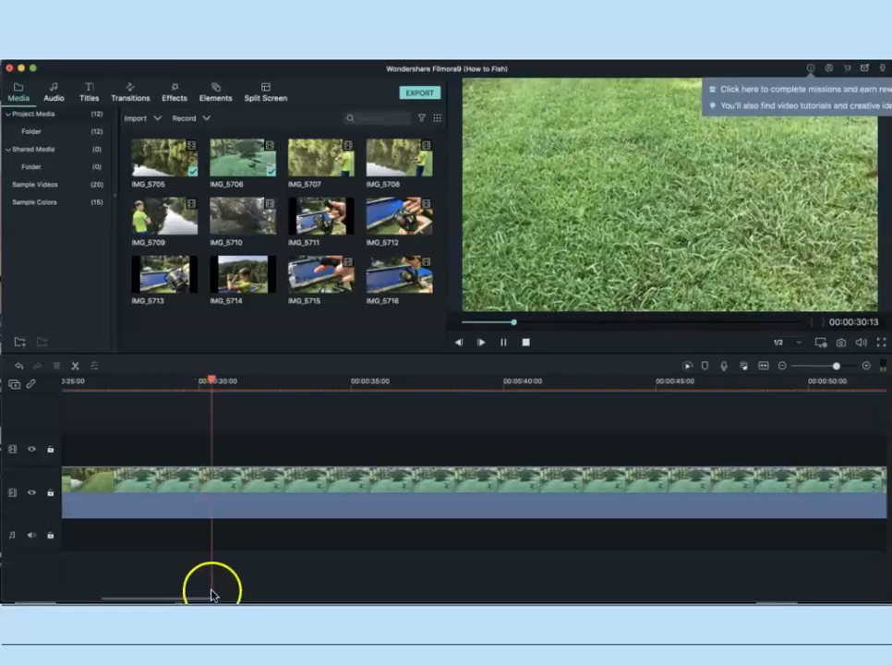
drag(210, 598, 229, 597)
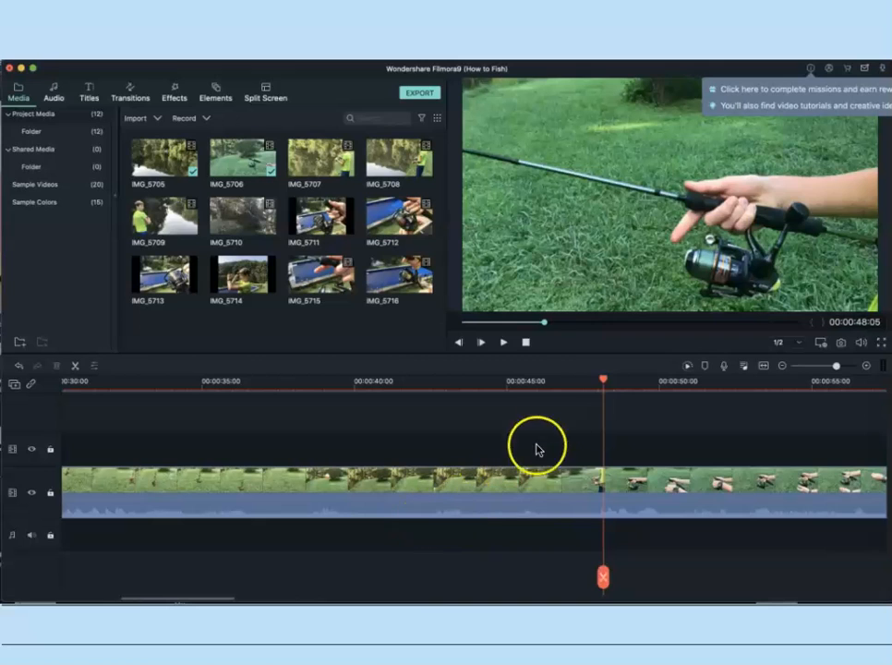
drag(605, 387, 430, 413)
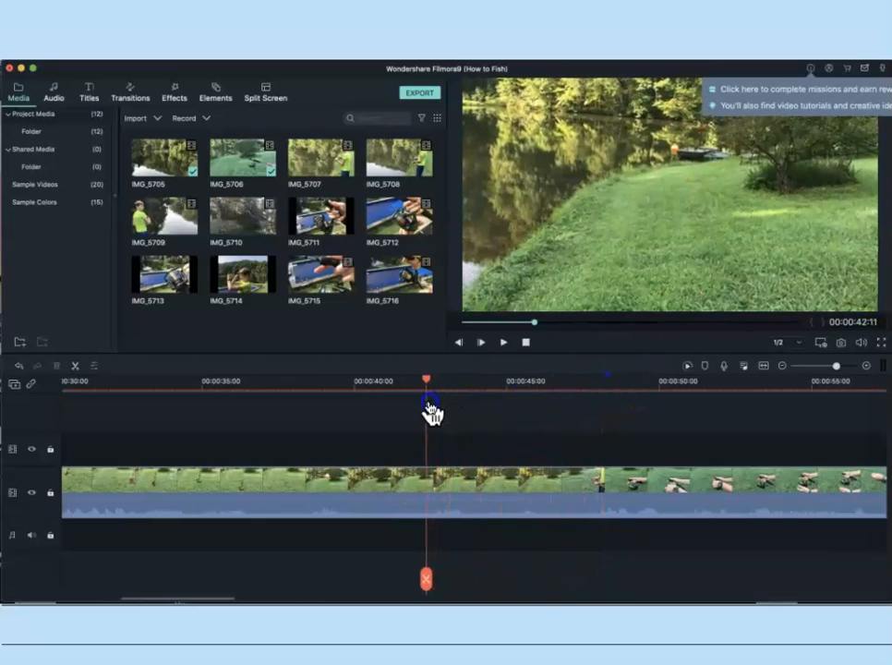
click(427, 579)
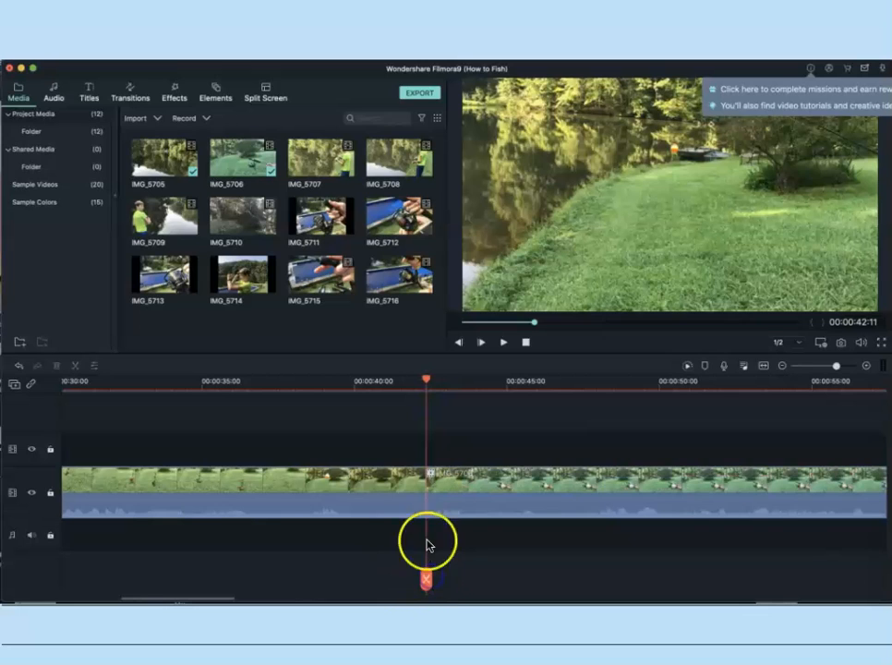
drag(427, 506, 555, 502)
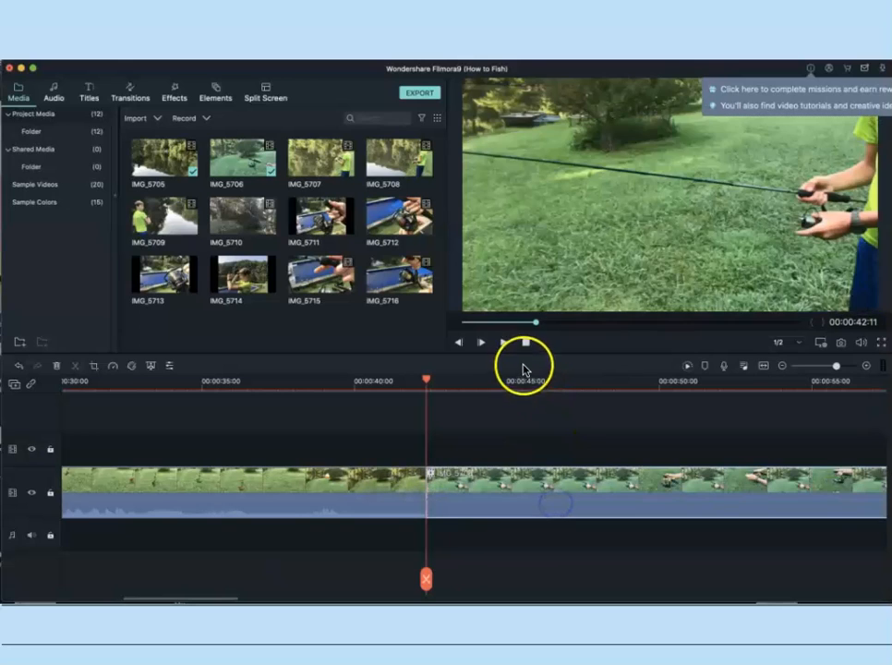
Play across the trimmed join in IMG_5706 and split the clip at 00:00:58:26.
click(504, 344)
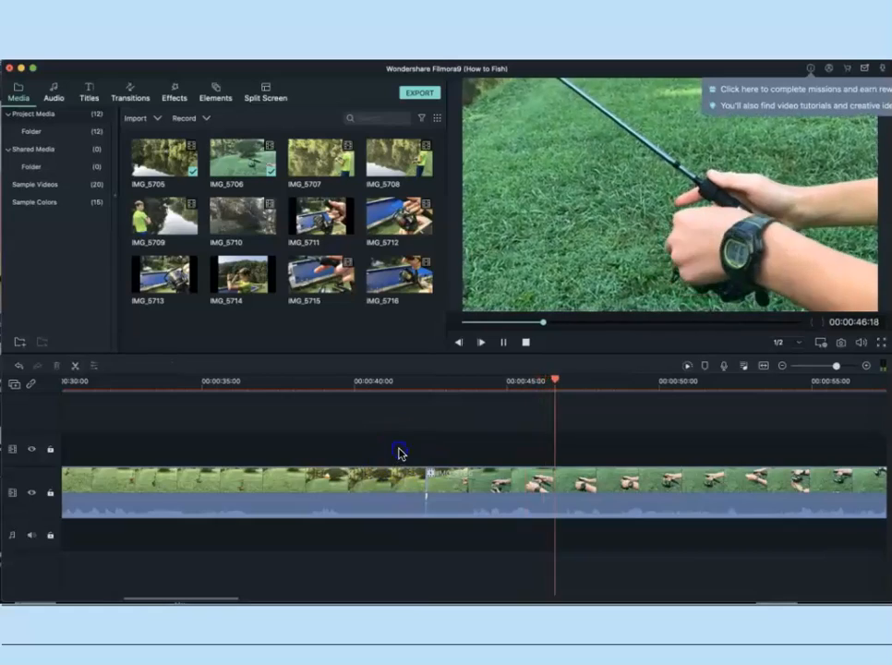
drag(588, 380, 501, 385)
click(505, 344)
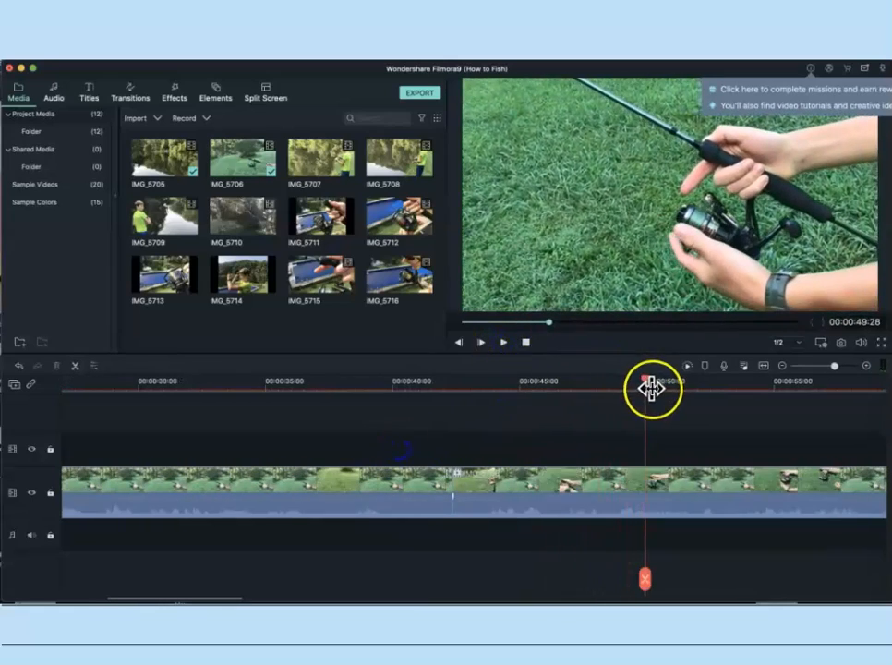
drag(646, 385, 371, 413)
click(504, 343)
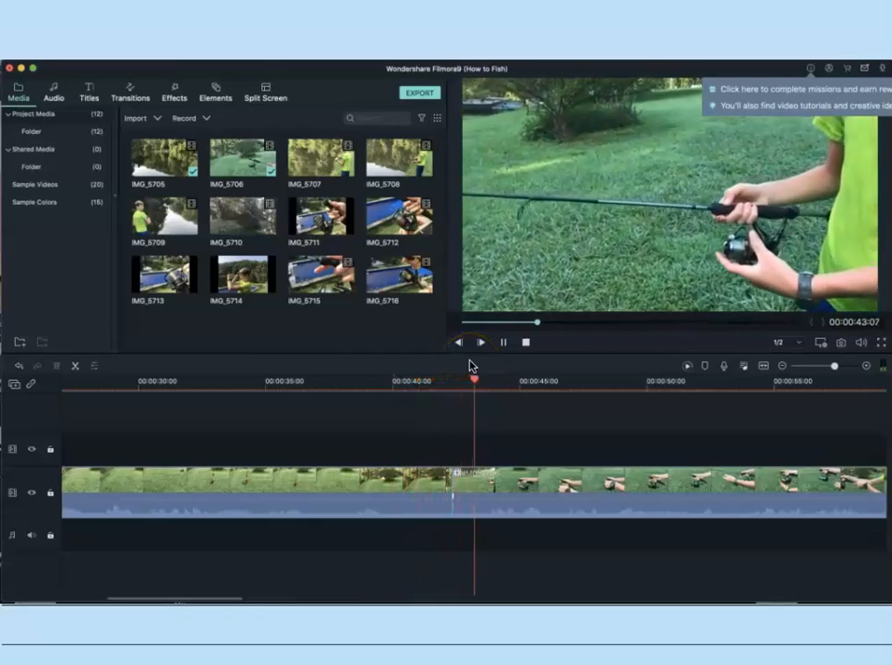
click(504, 342)
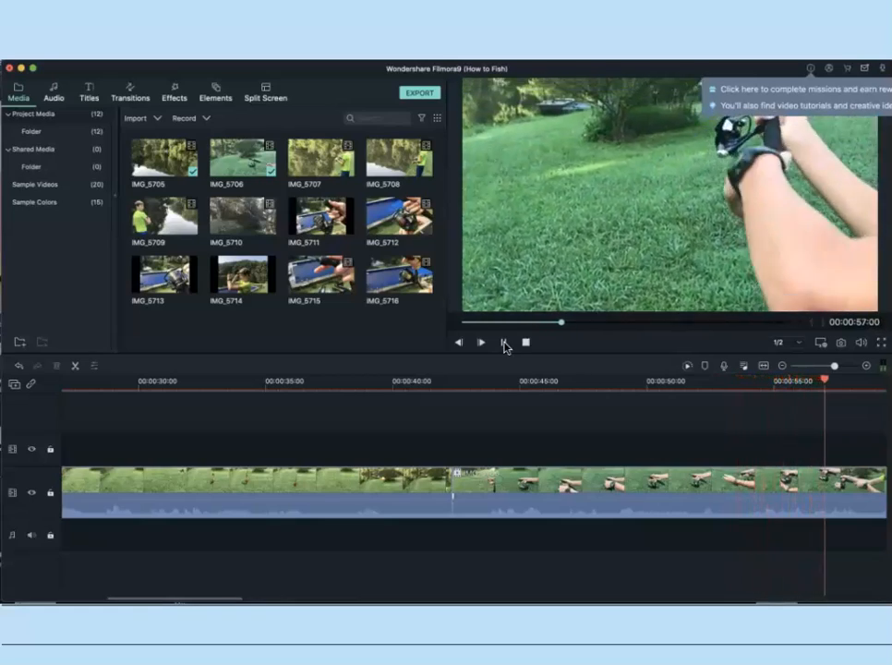
click(505, 344)
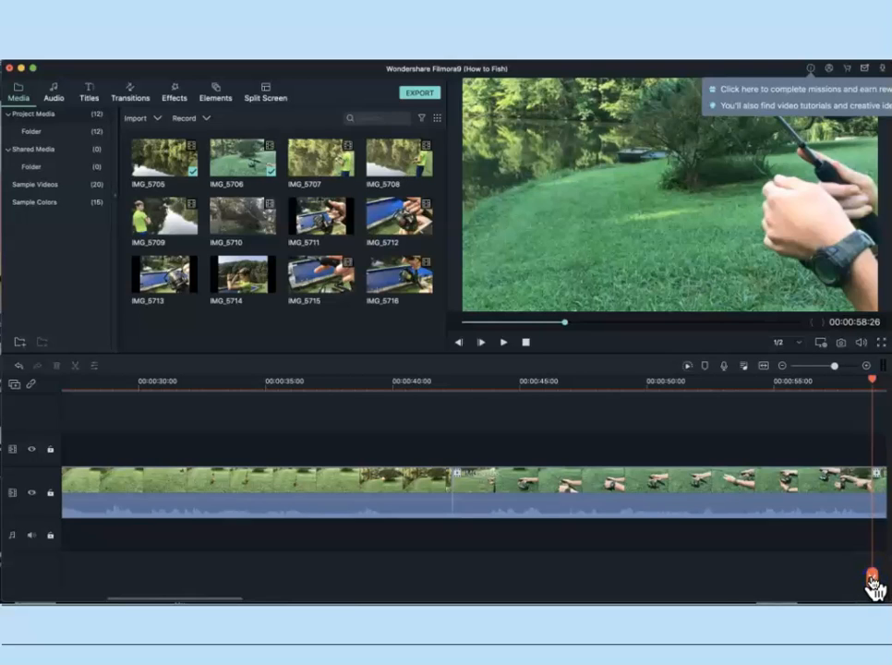
Insert IMG_5711, IMG_5713 and IMG_5712, in that order, at the 00:00:58:26 split in IMG_5706.
drag(201, 600, 266, 598)
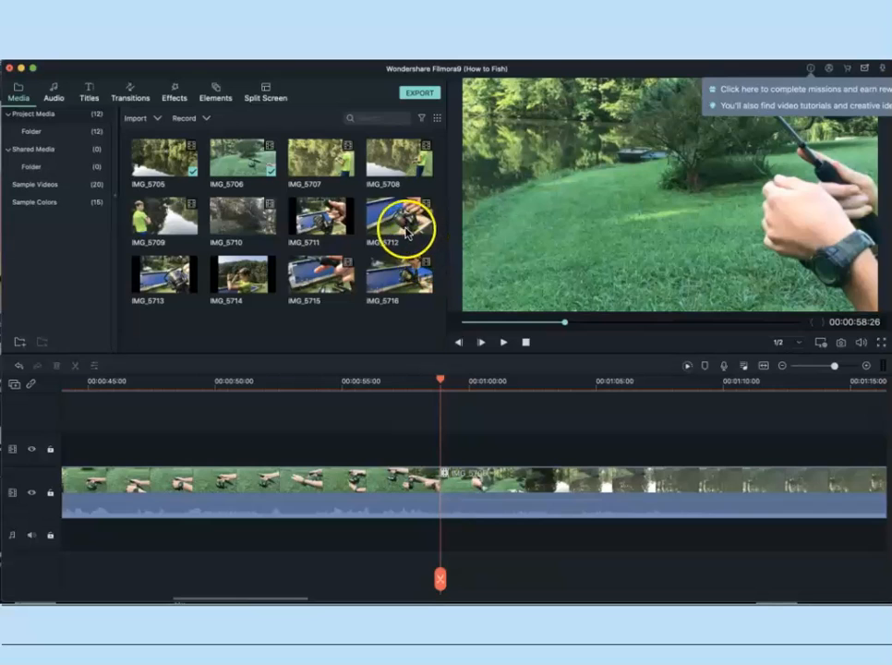
drag(324, 245, 440, 481)
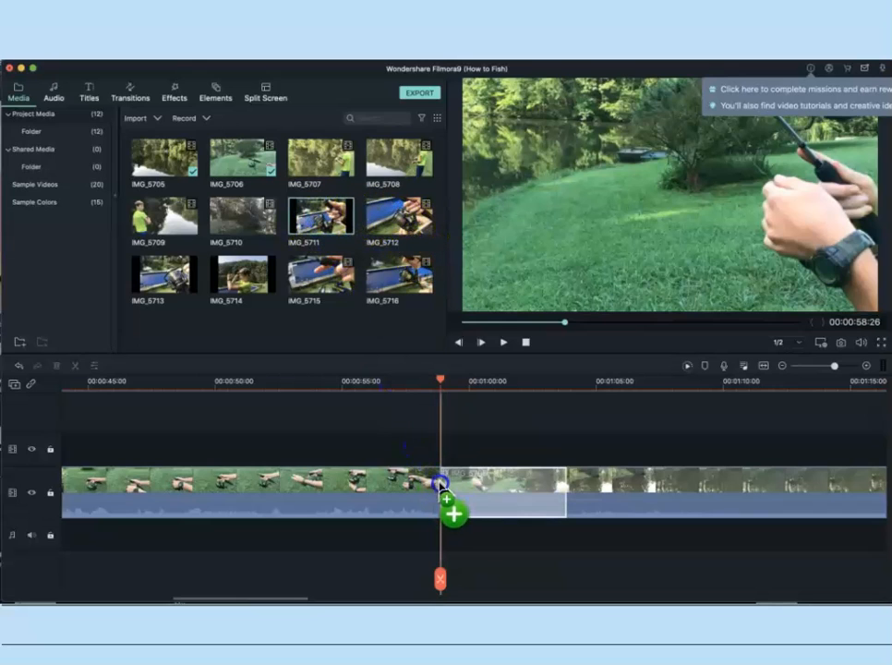
drag(440, 483, 441, 487)
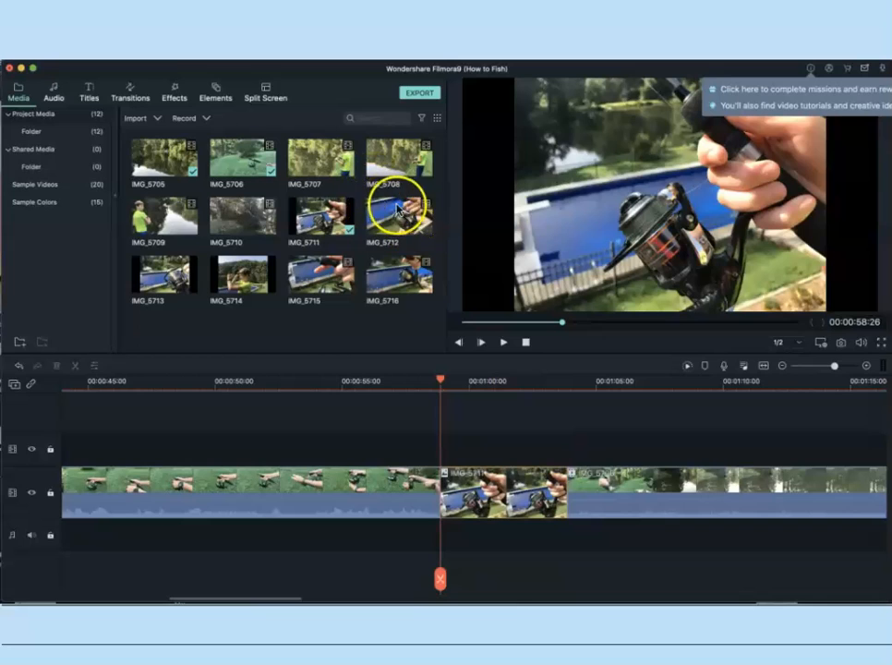
drag(488, 397, 572, 486)
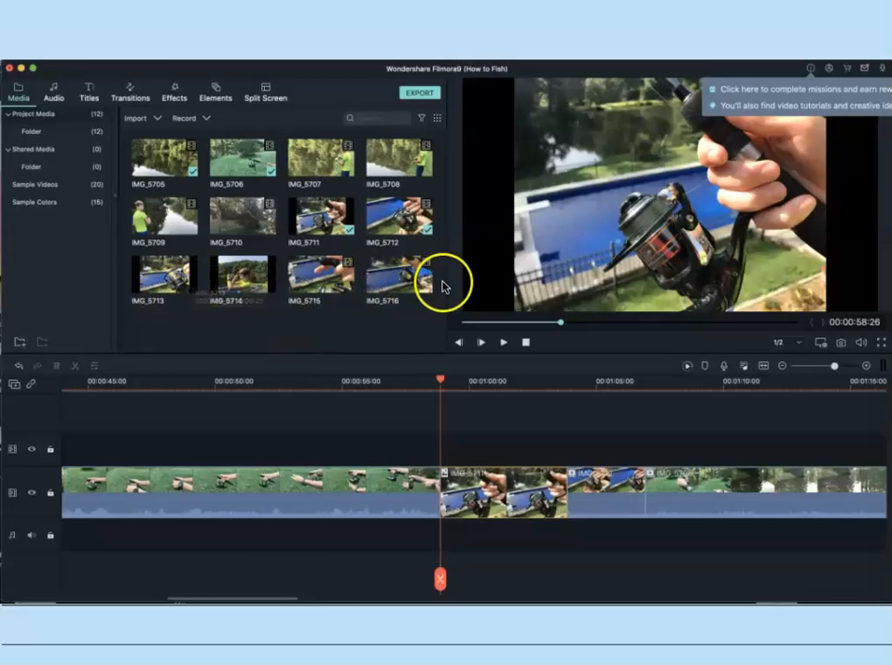
drag(424, 392, 574, 487)
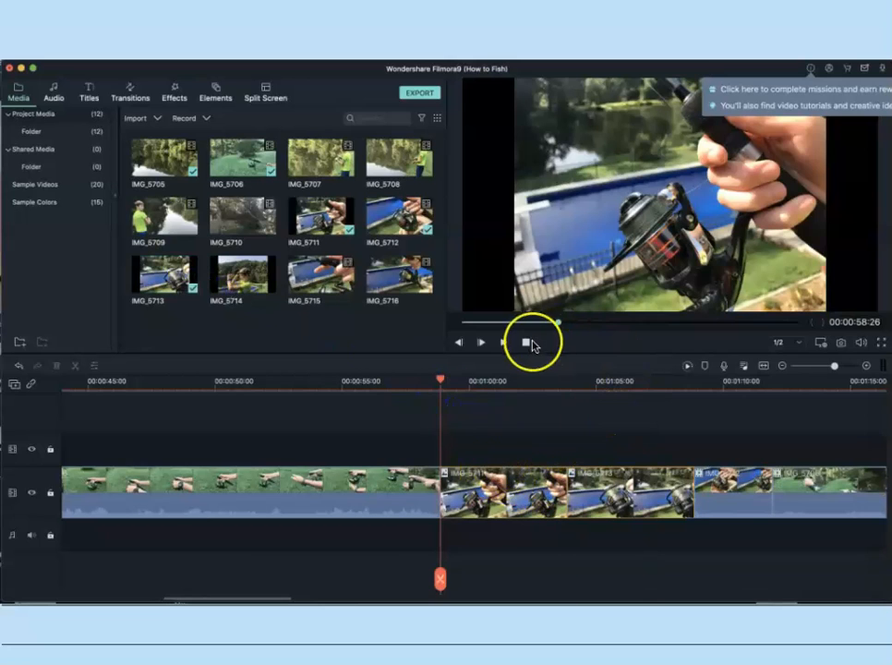
Preview the inserted reel clips, add IMG_5715 and IMG_5716 among them, and trim the start of the last one before IMG_5706 resumes.
click(504, 344)
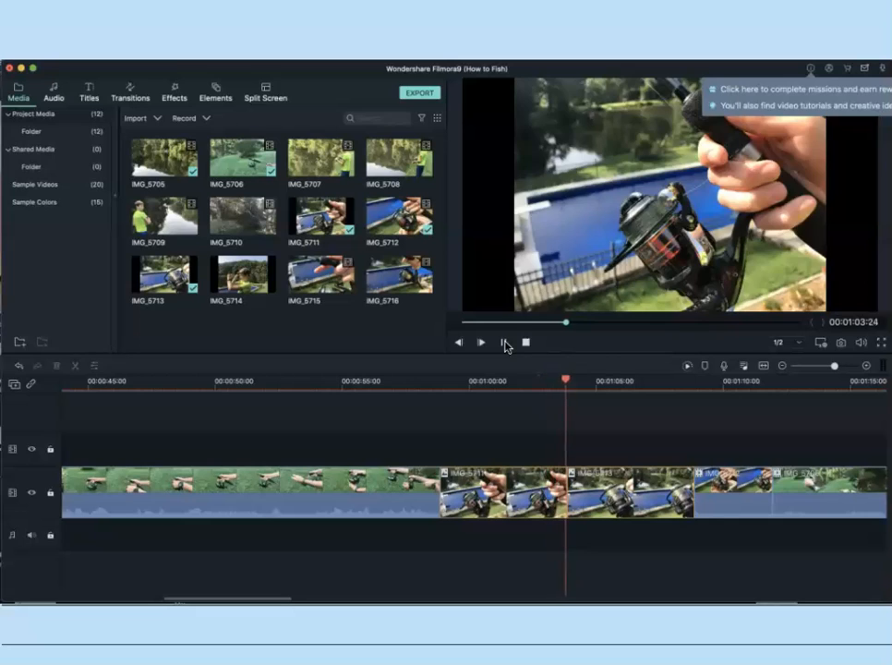
click(505, 343)
click(256, 291)
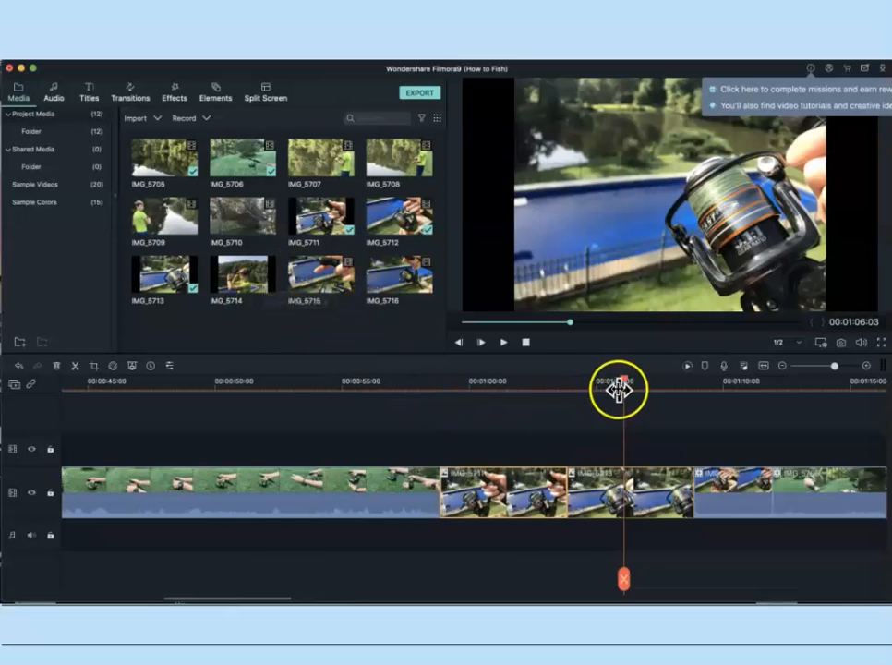
click(505, 345)
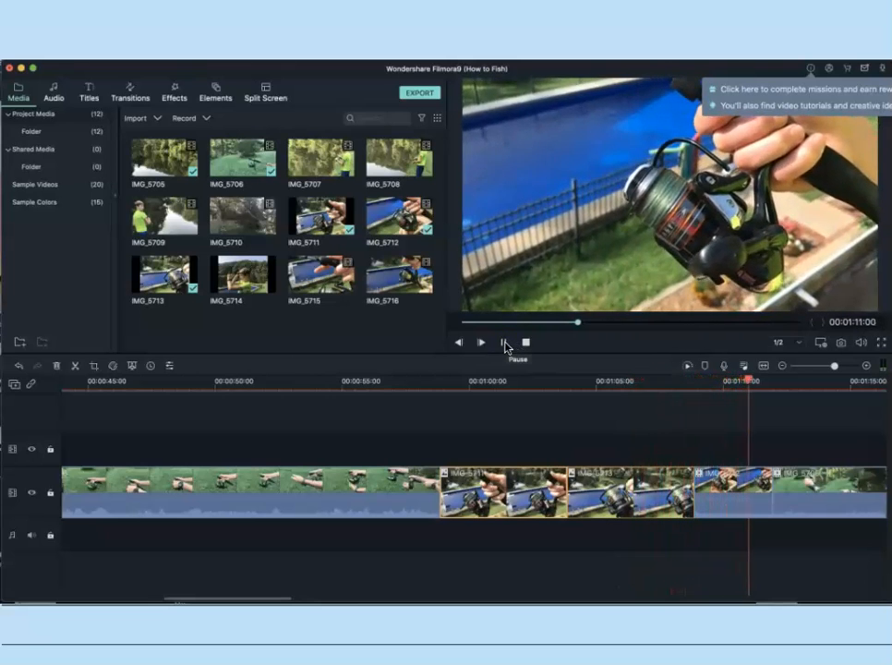
click(505, 344)
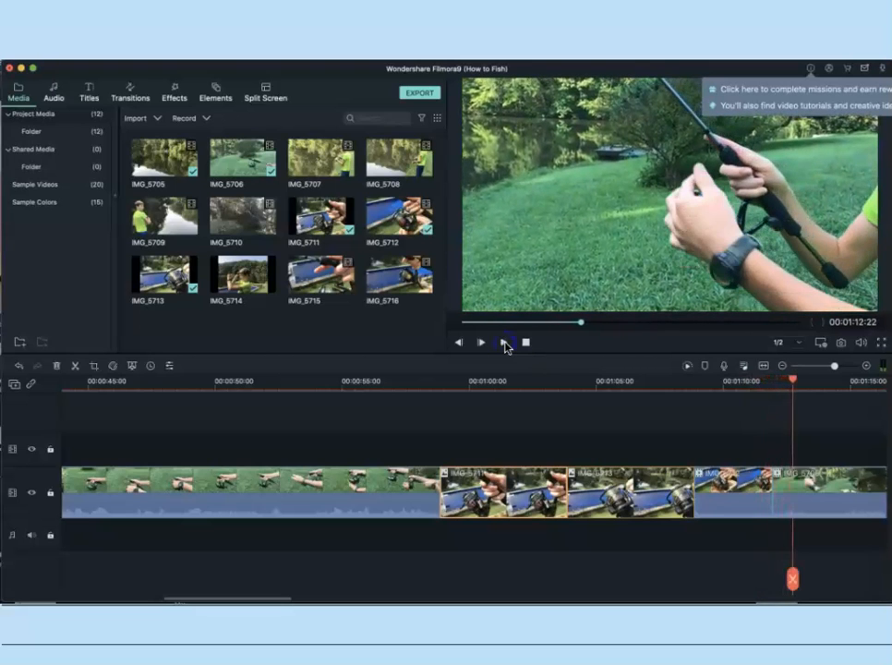
click(502, 346)
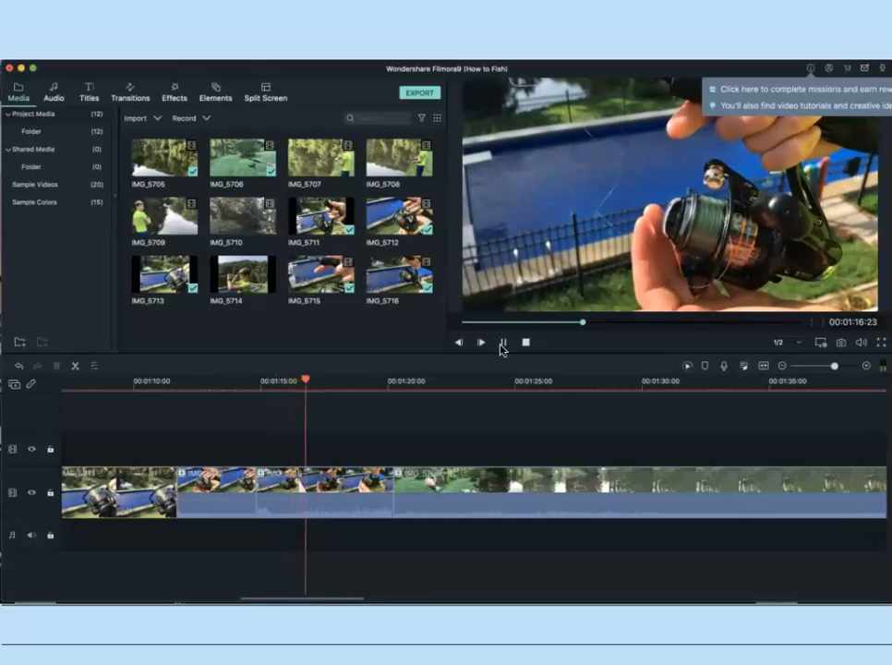
click(503, 345)
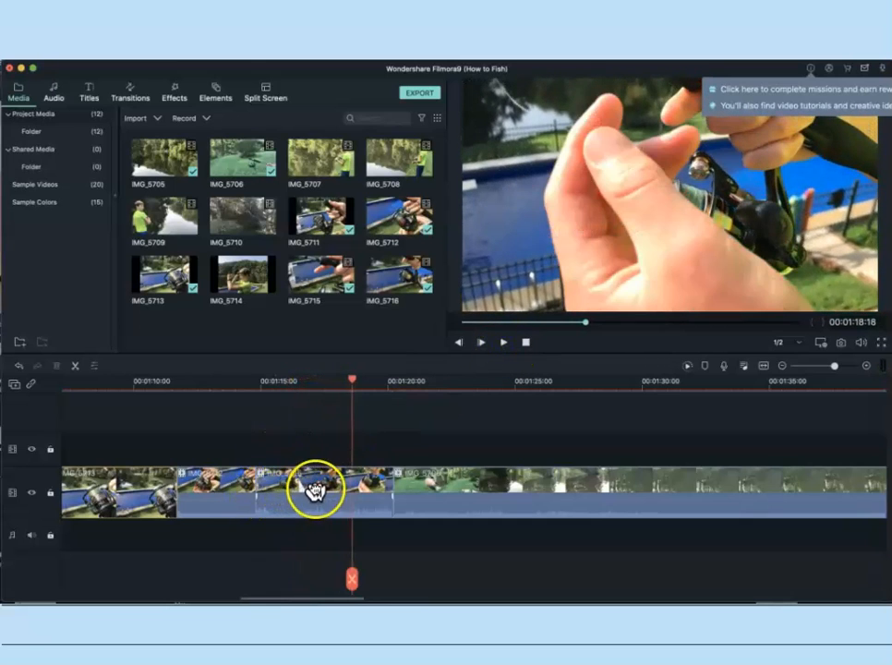
drag(256, 487, 291, 489)
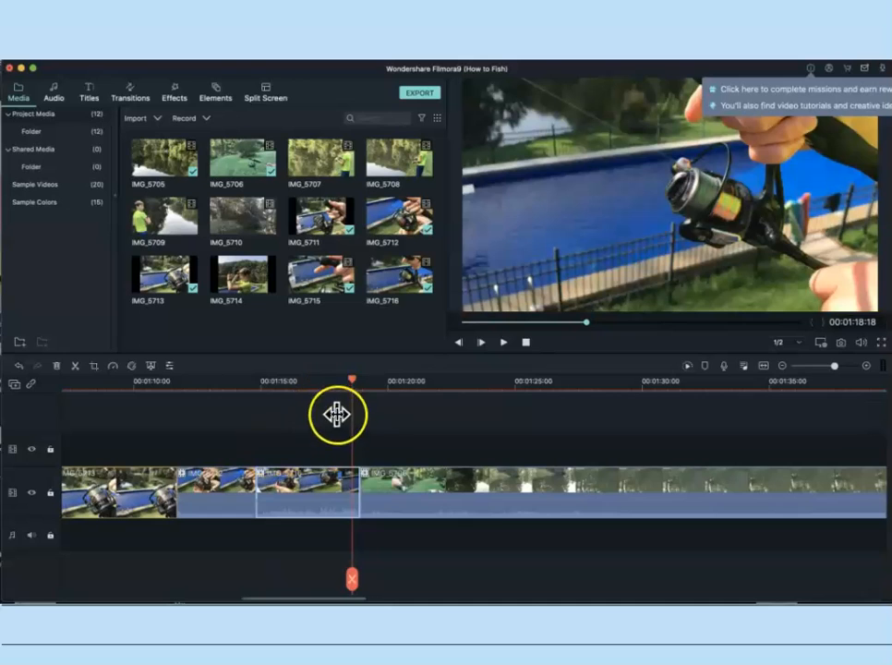
Insert the IMG_5714 photo between the last reel clip and the resumed IMG_5706, and play across it.
drag(352, 387, 241, 395)
click(502, 345)
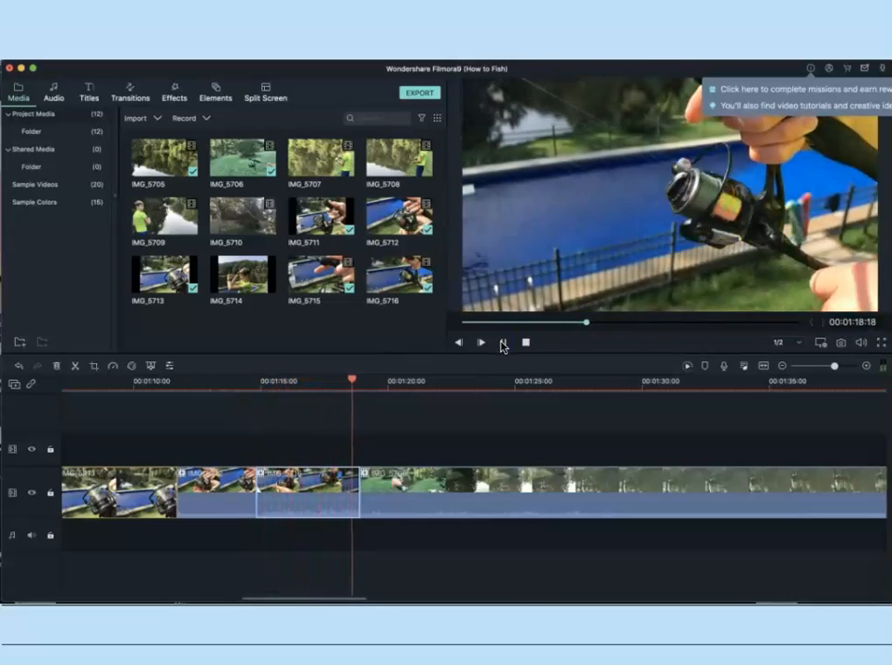
click(502, 344)
drag(245, 270, 359, 484)
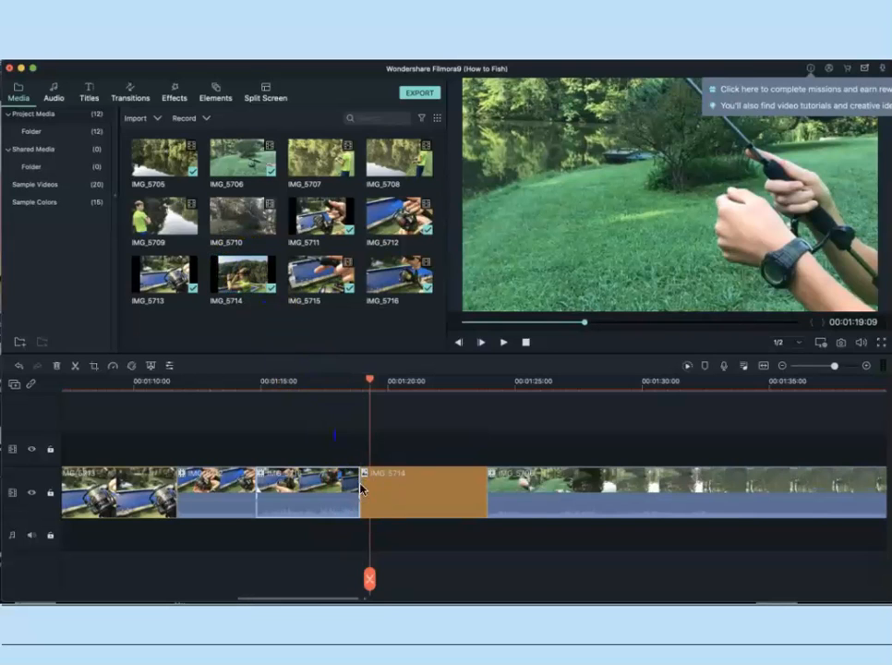
click(503, 345)
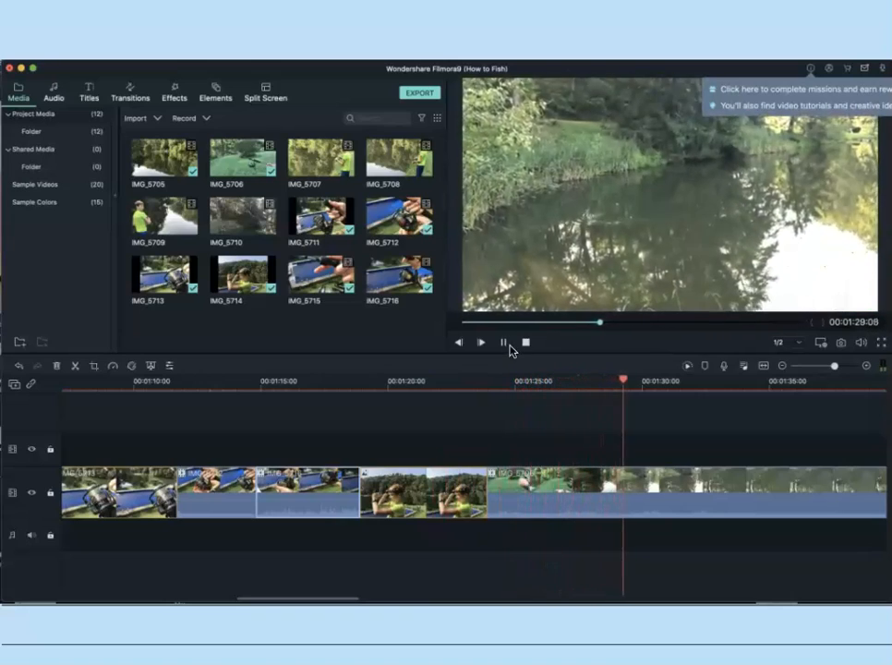
click(504, 344)
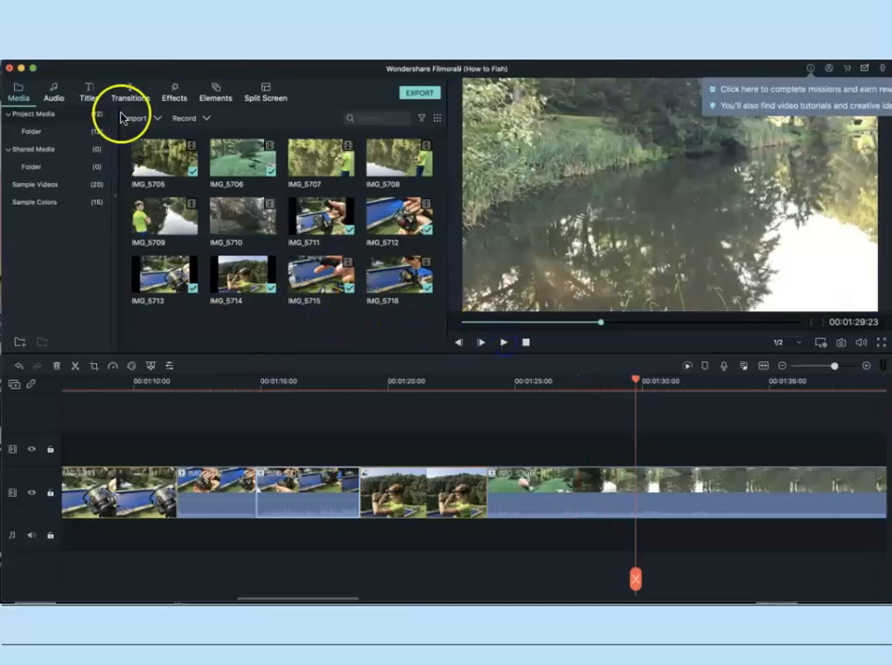
Browse the split screen layouts and insert a short one on the timeline just before the IMG_5714 photo.
click(265, 90)
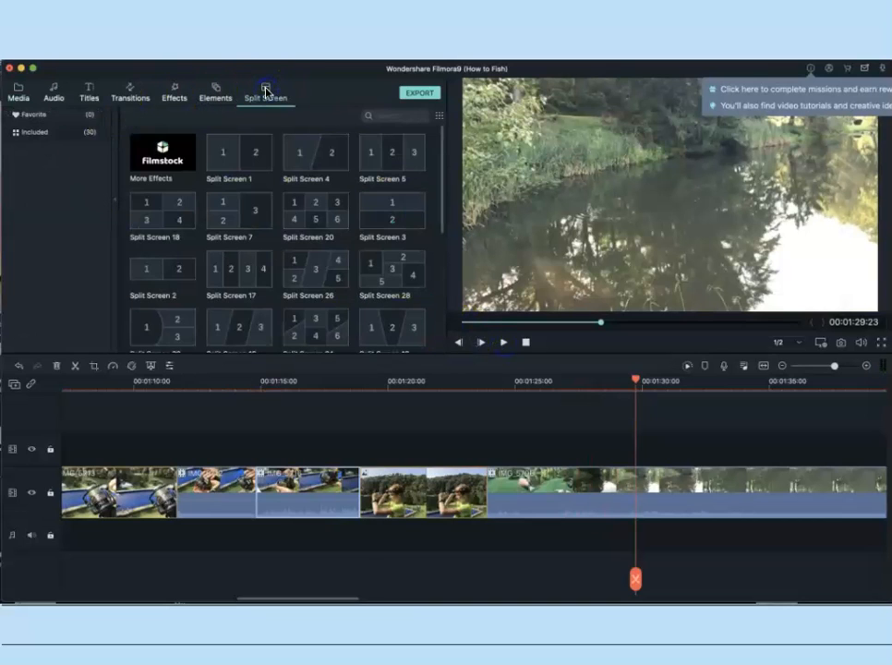
click(277, 99)
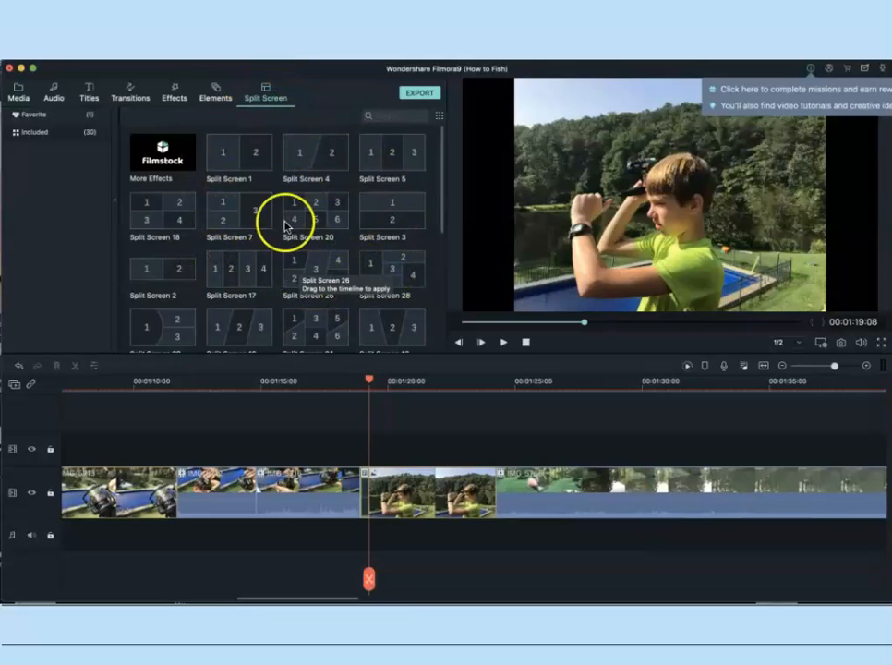
Add Element Motion Shape 5 directly after Title 2 on the title's track and preview the video's opening.
click(214, 99)
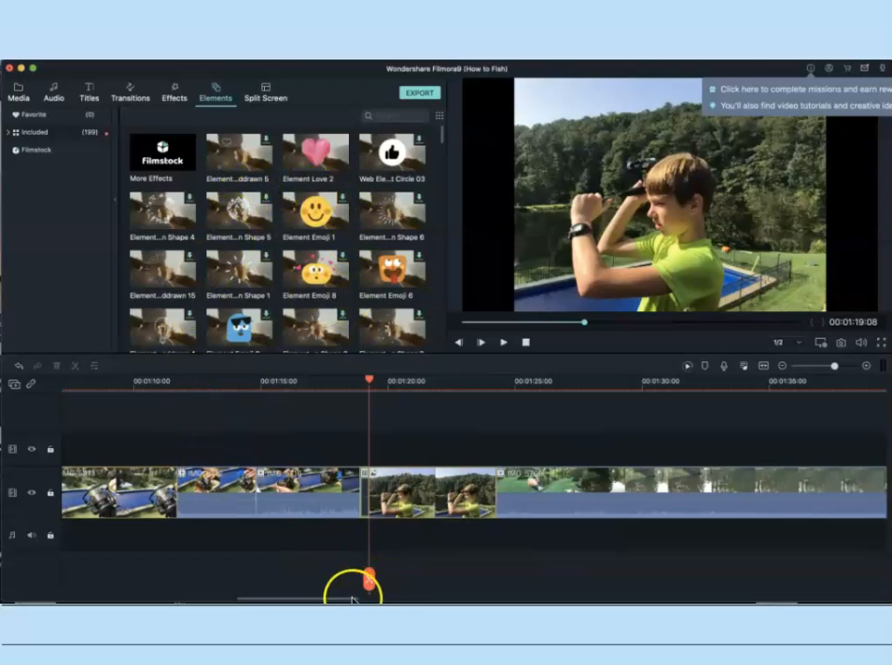
drag(341, 600, 100, 579)
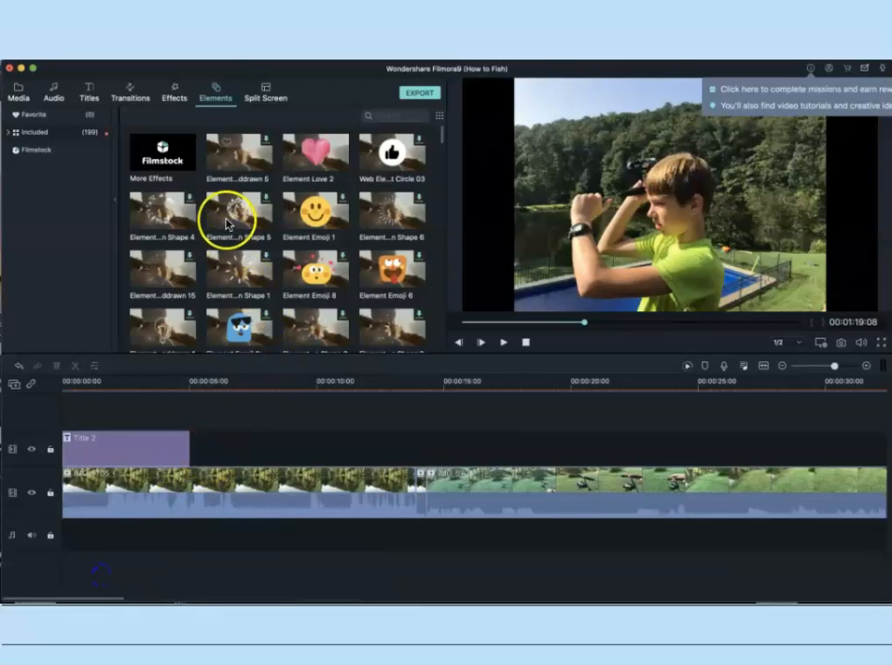
drag(238, 237, 194, 447)
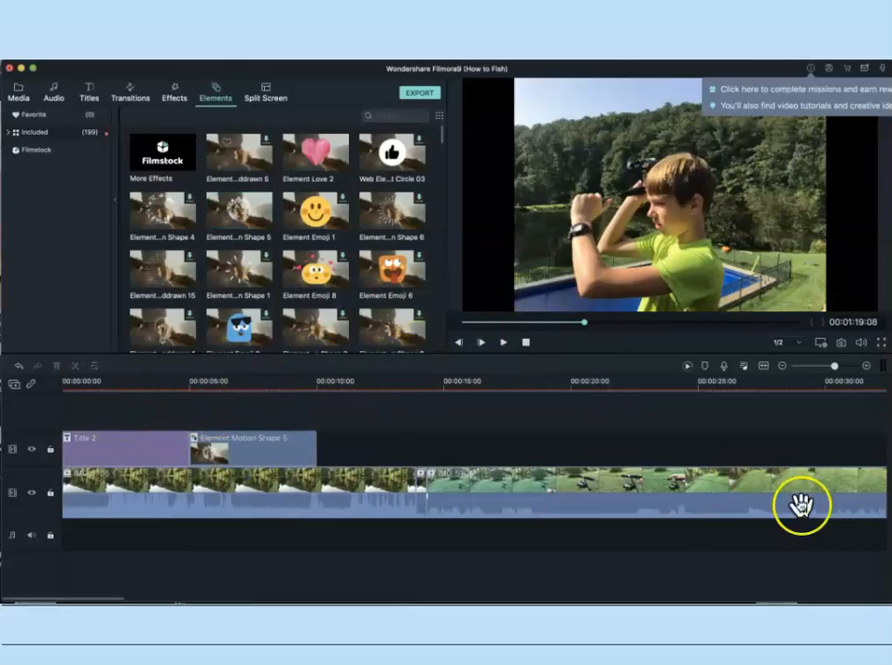
click(69, 397)
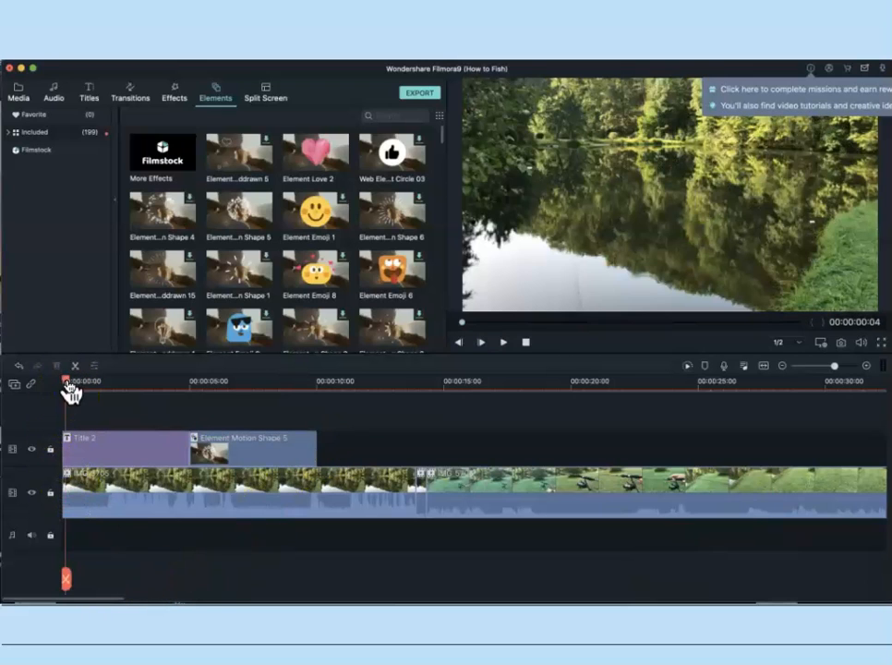
click(502, 345)
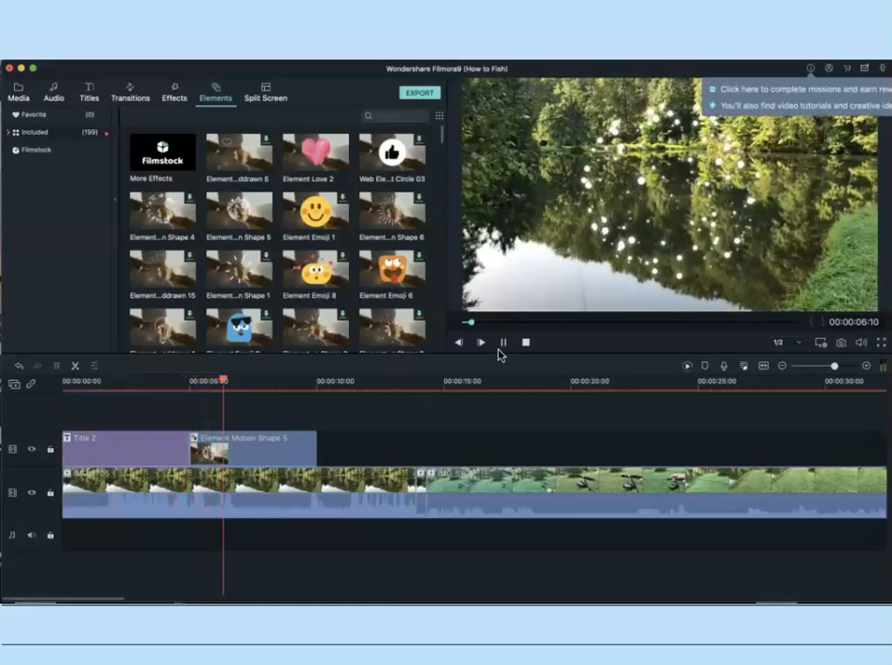
click(503, 342)
Move Element Motion Shape 5 to the track above Title 2, starting at 00:00:00:00, and play the opening.
drag(303, 433, 153, 415)
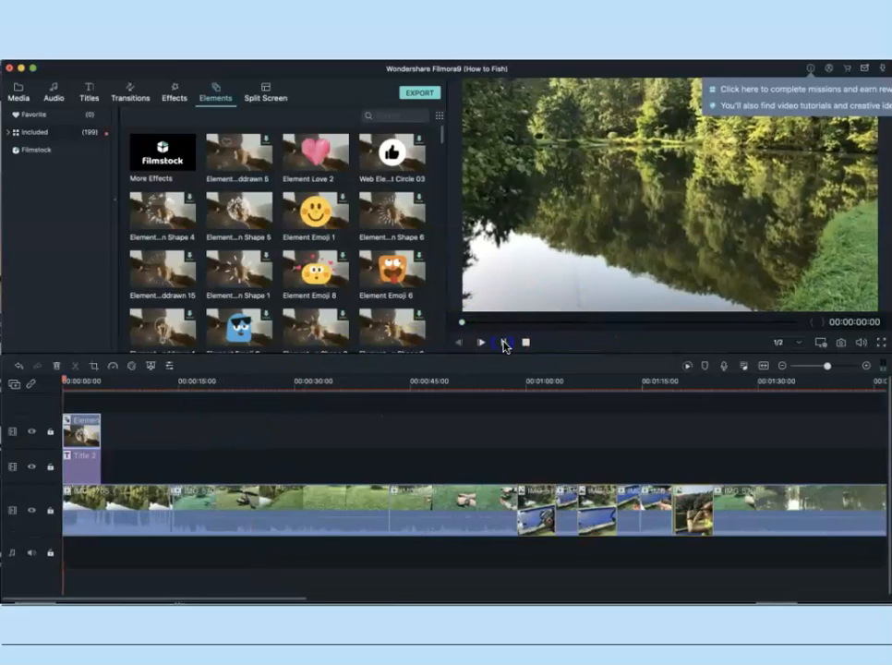
click(503, 342)
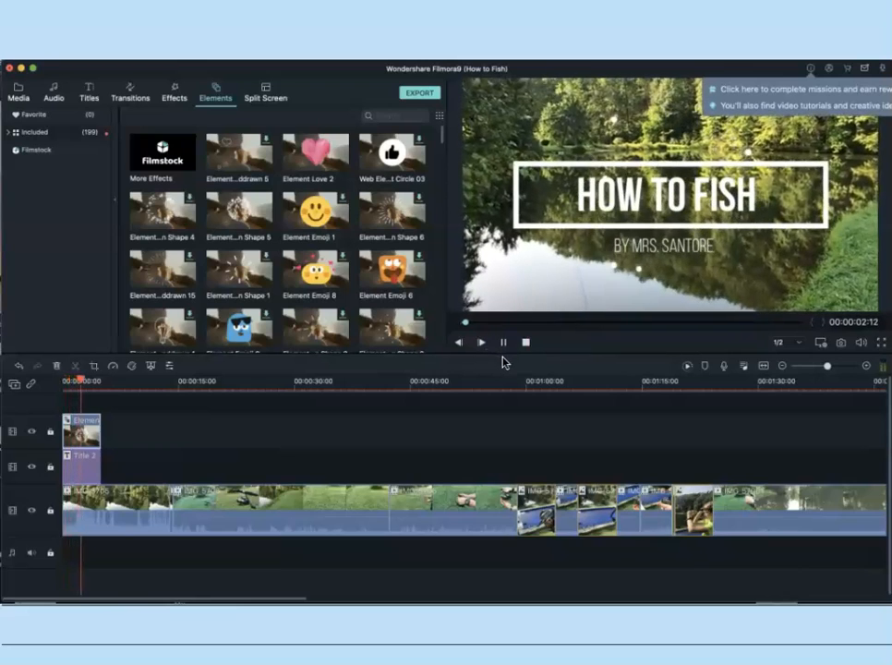
click(503, 342)
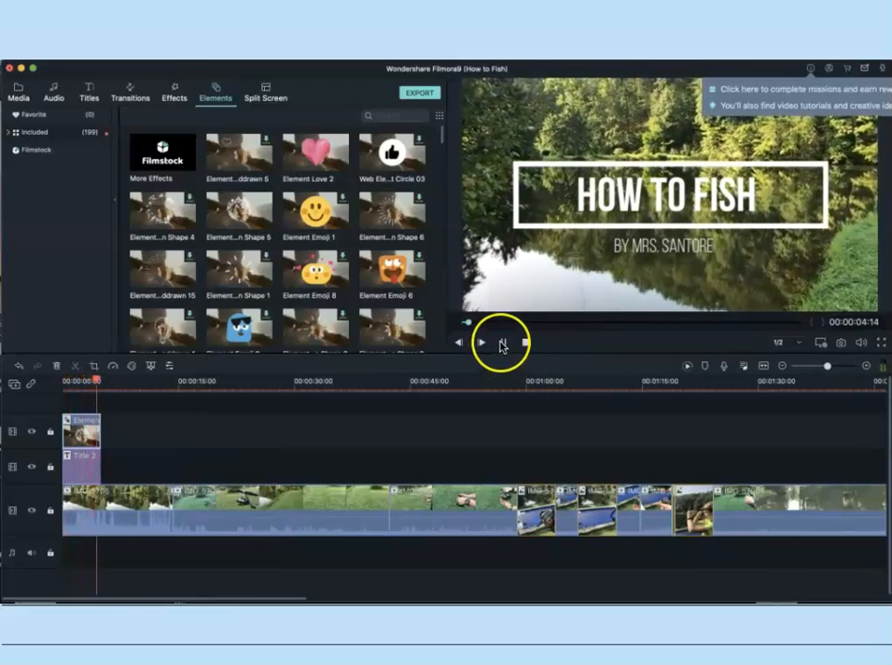
click(503, 342)
Look through the included elements, such as the emoji, love, hand-drawn and web icon graphics.
click(287, 270)
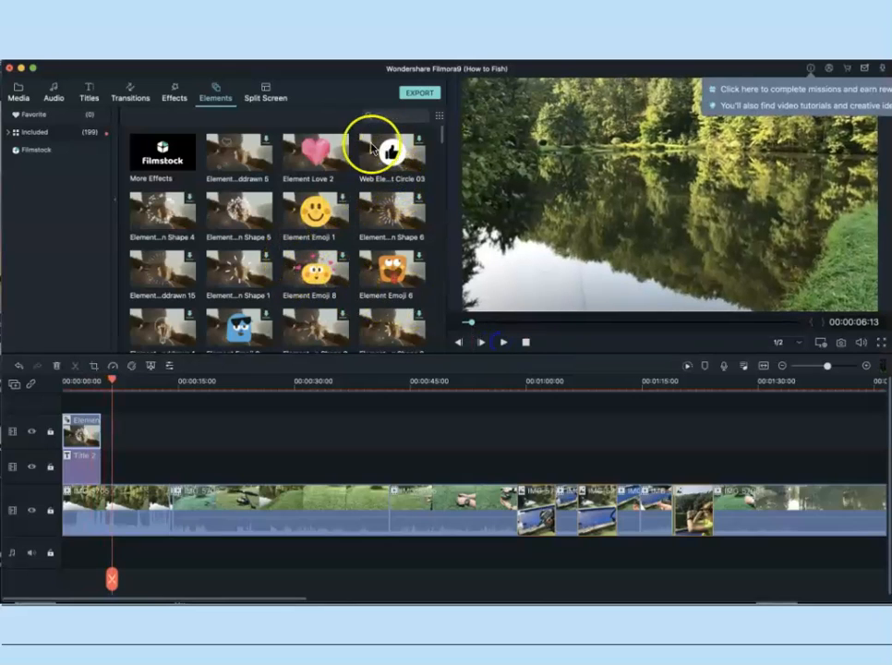
scroll(259, 223, down, 2)
scroll(260, 223, down, 3)
scroll(301, 275, down, 3)
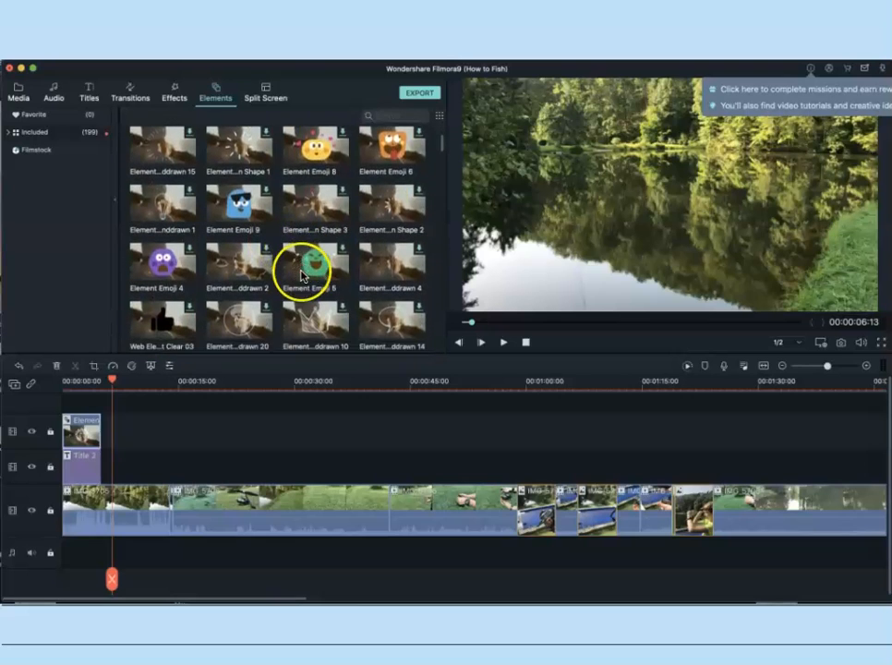
scroll(311, 284, down, 4)
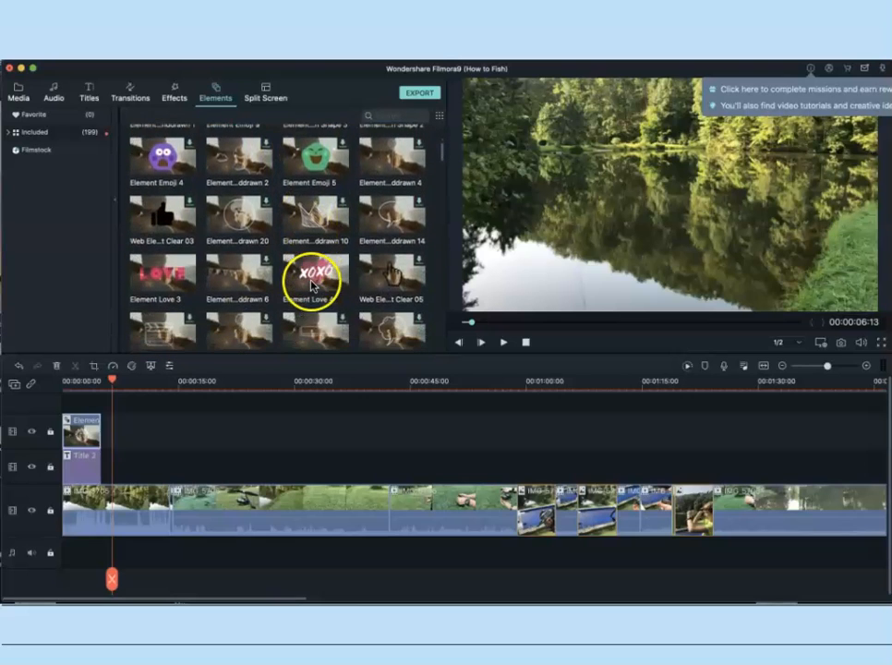
scroll(313, 288, down, 2)
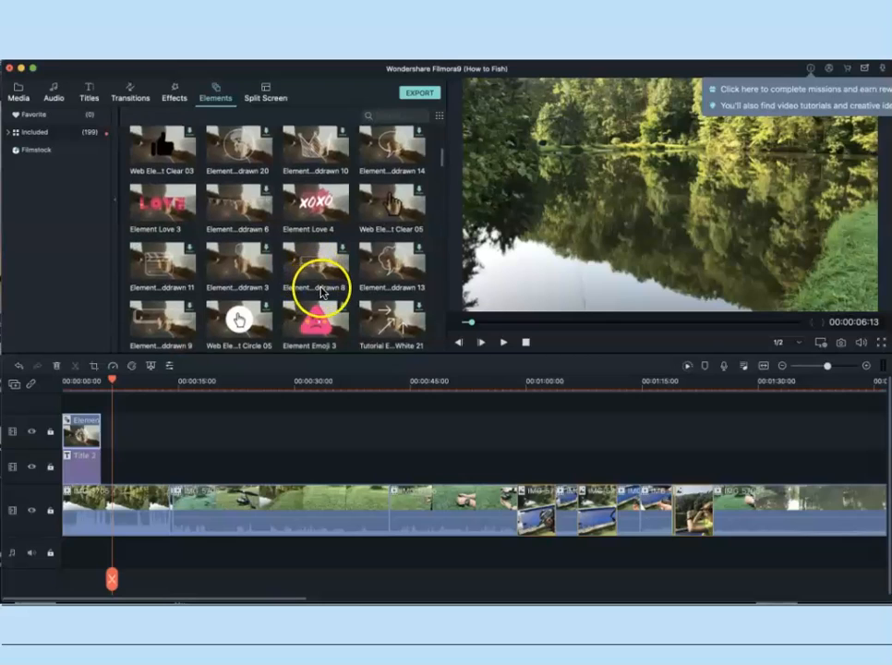
scroll(323, 293, down, 2)
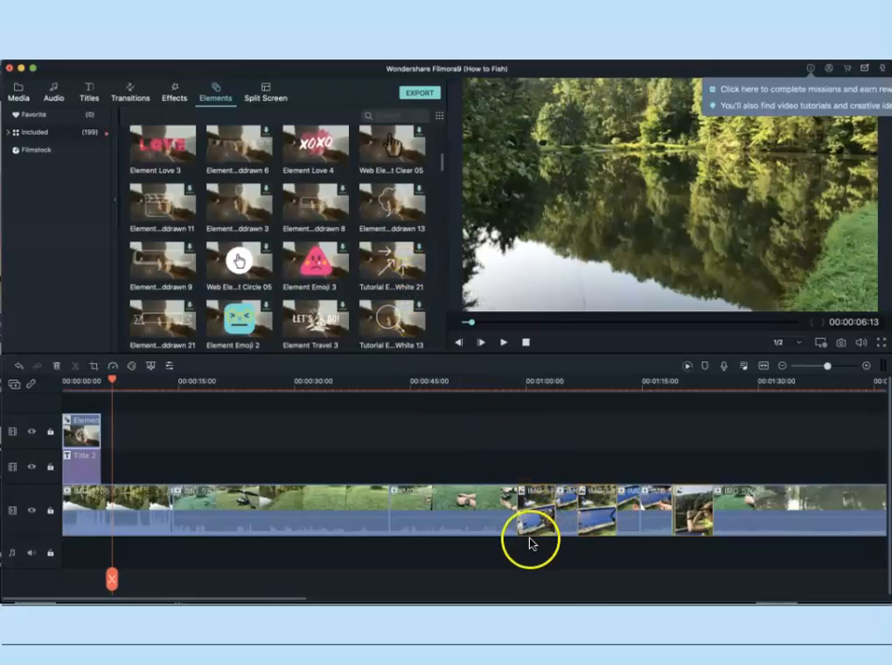
Append the IMG_5709 clip to the end of the main video track, after IMG_5706.
drag(111, 380, 752, 489)
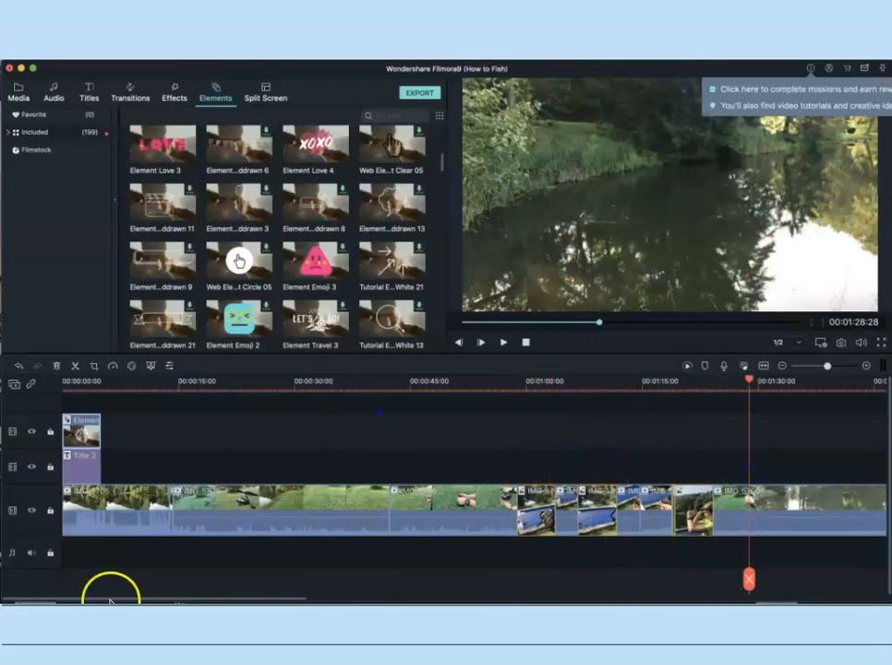
drag(116, 598, 195, 598)
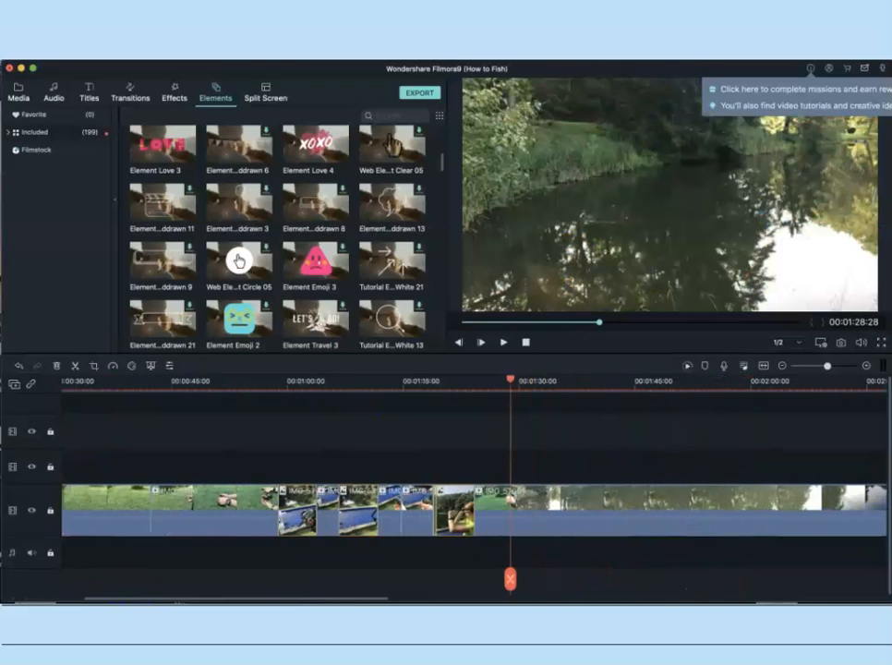
click(18, 92)
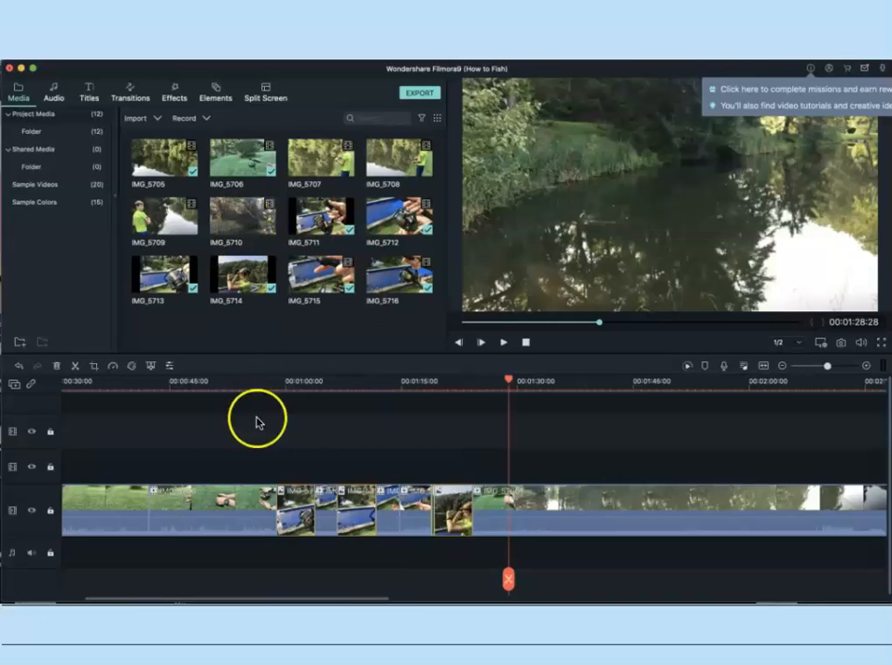
drag(369, 600, 742, 597)
drag(147, 218, 483, 513)
scroll(410, 591, right, 5)
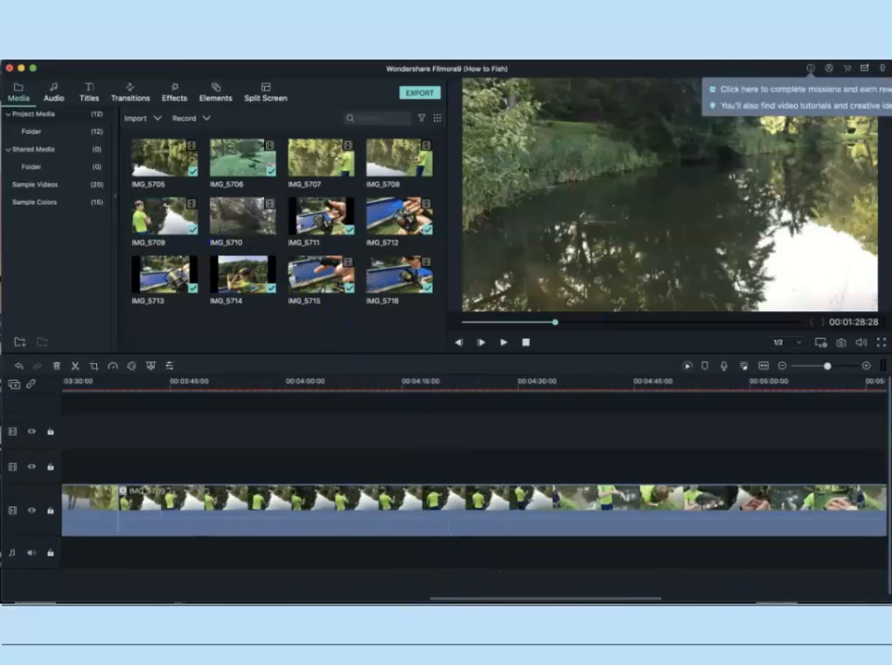
scroll(471, 480, right, 2)
scroll(499, 558, left, 2)
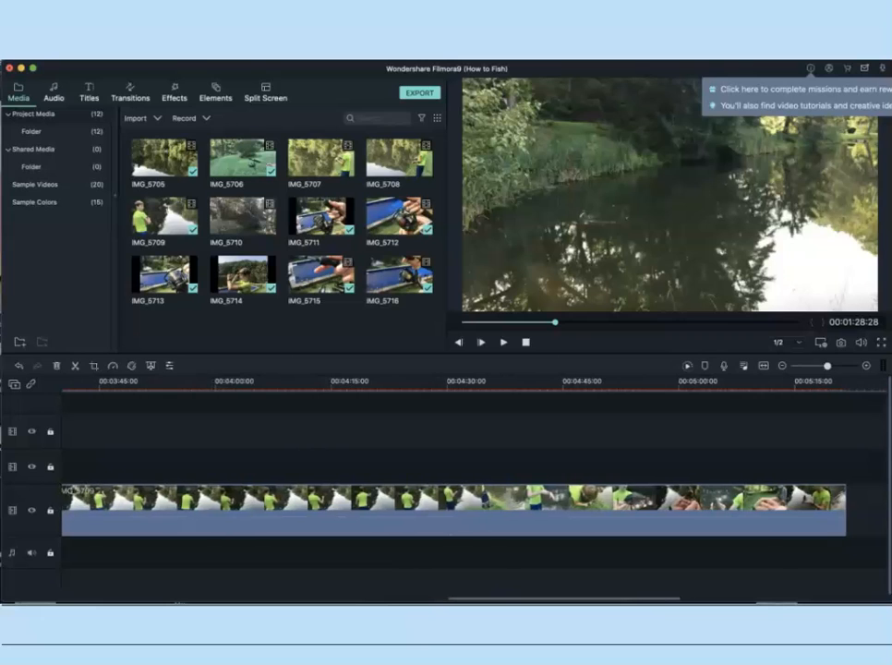
Split IMG_5709 at 00:04:22:20 and delete its first part.
click(462, 496)
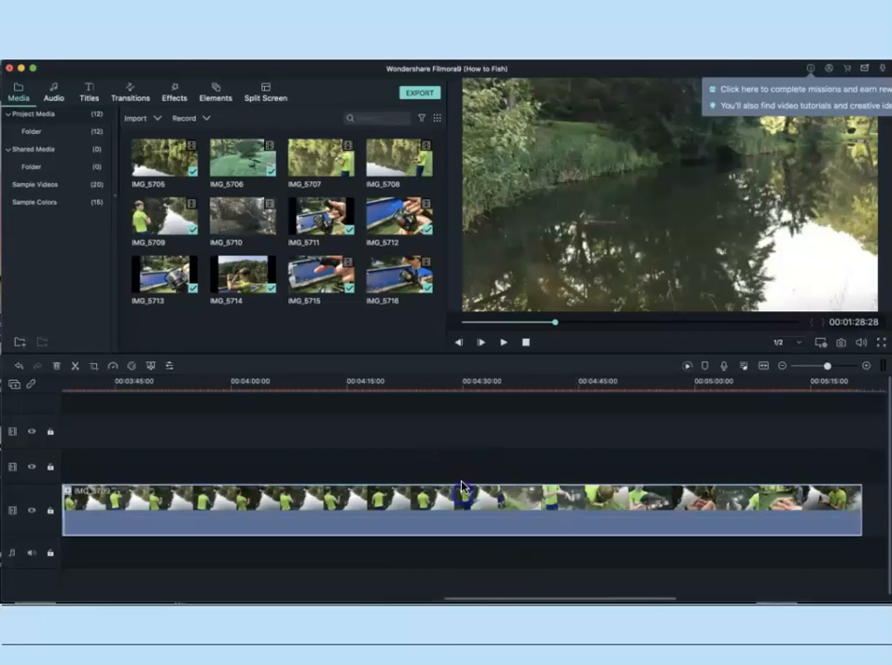
click(461, 406)
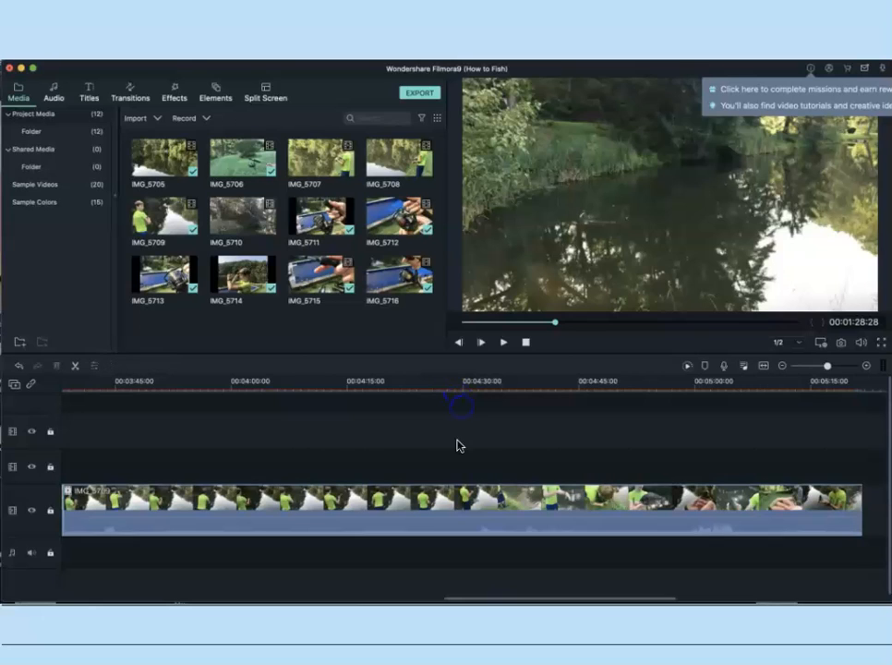
click(463, 486)
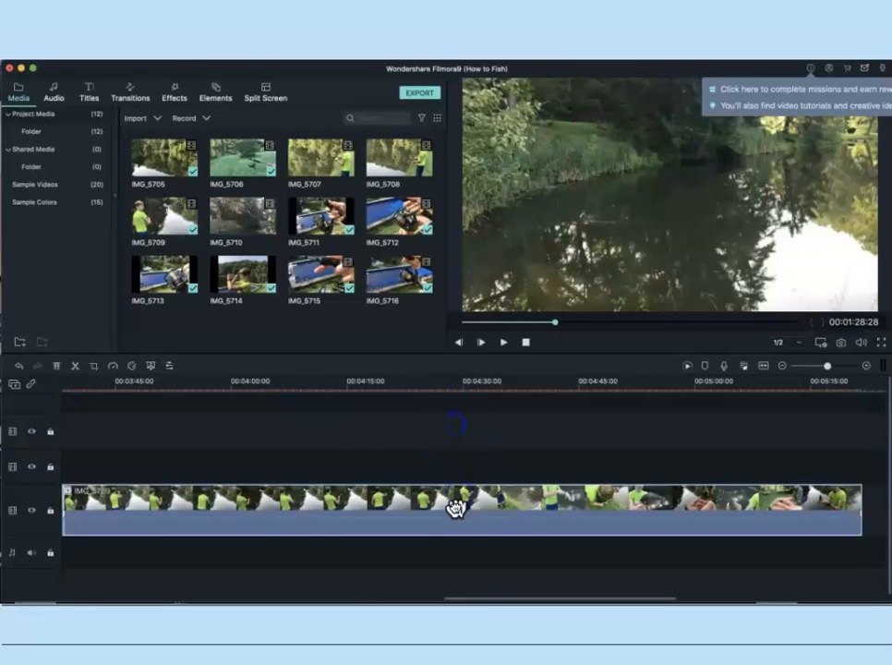
drag(471, 601, 496, 583)
drag(826, 367, 807, 367)
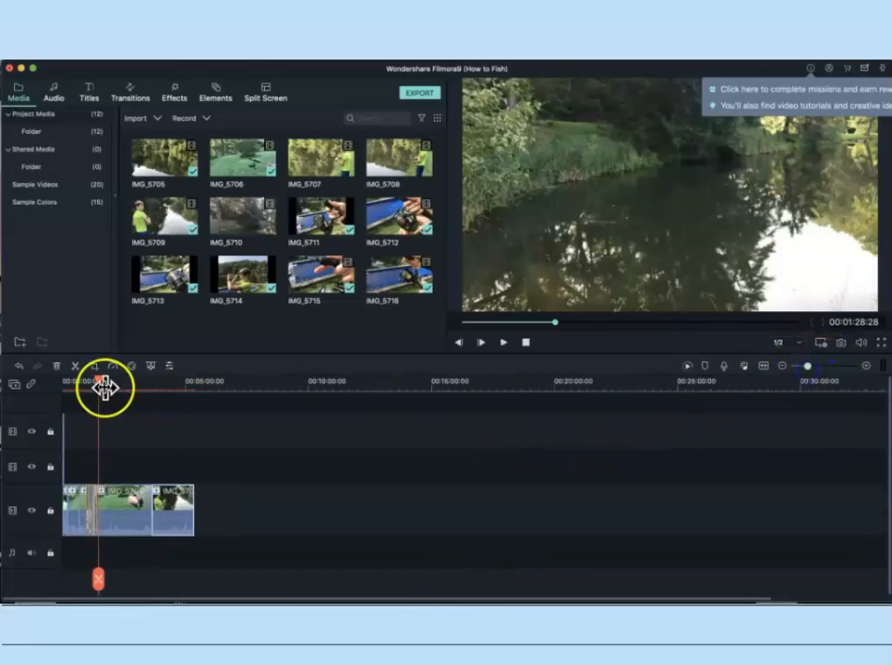
drag(104, 391, 174, 406)
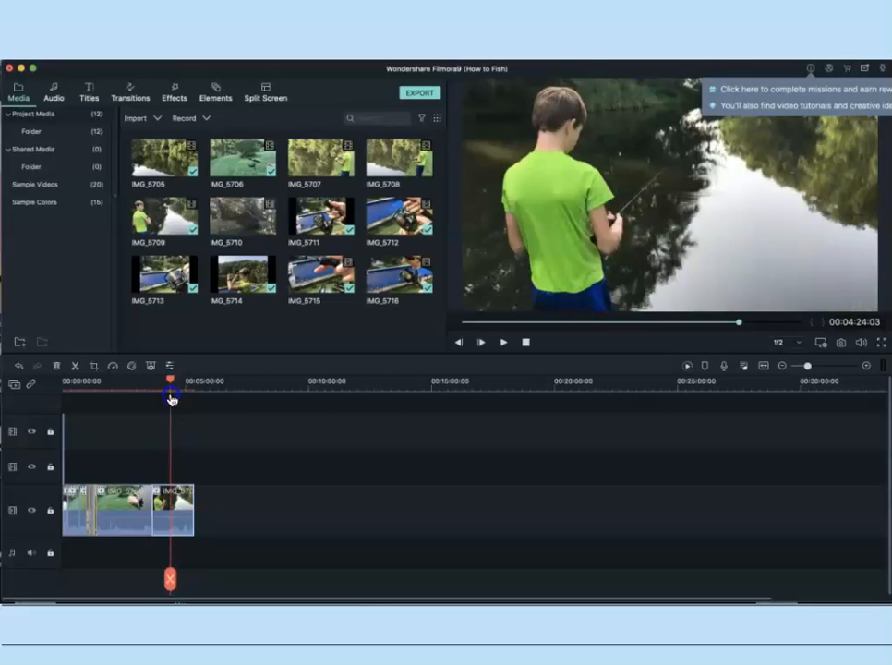
click(163, 530)
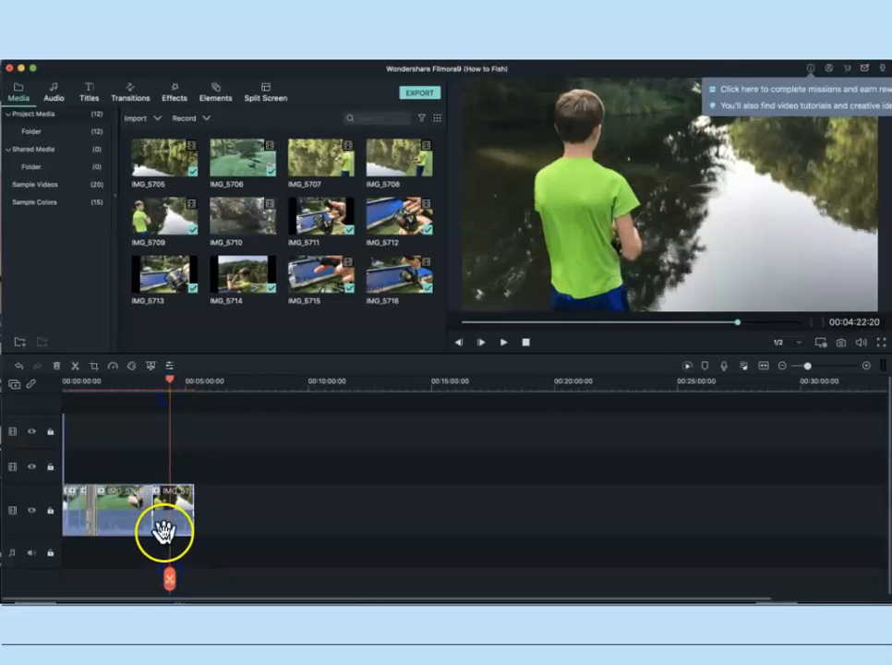
click(171, 579)
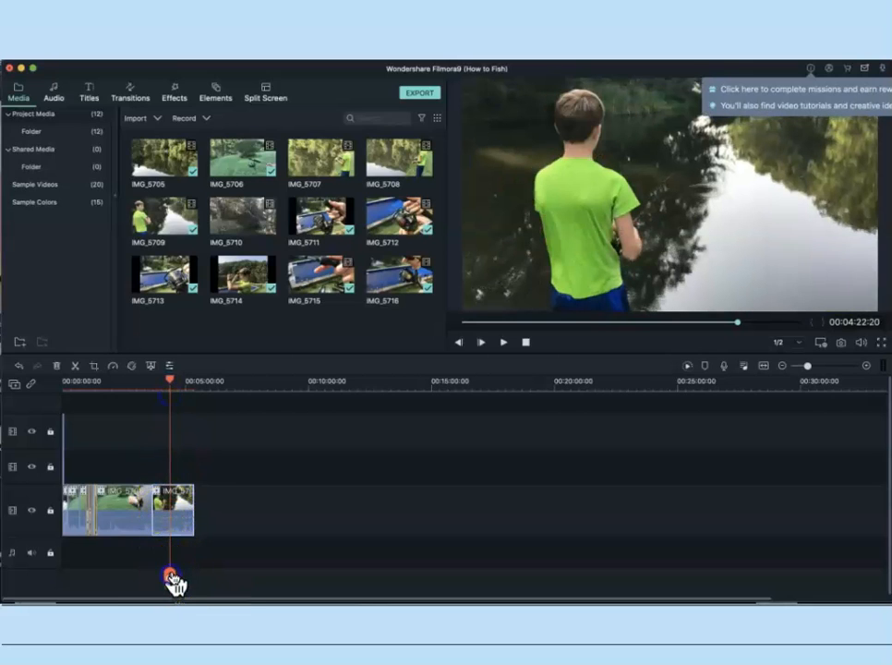
right_click(162, 506)
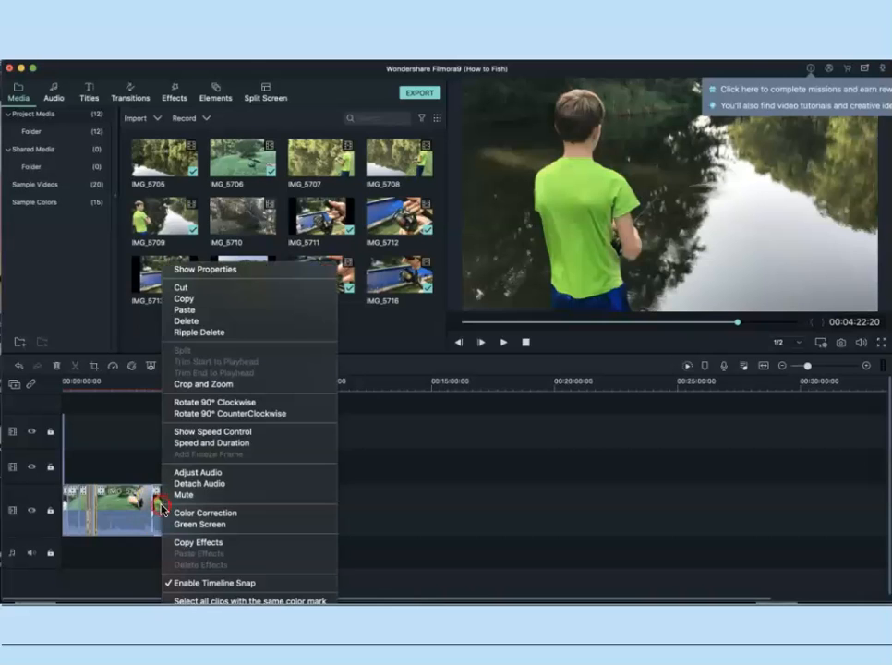
click(187, 320)
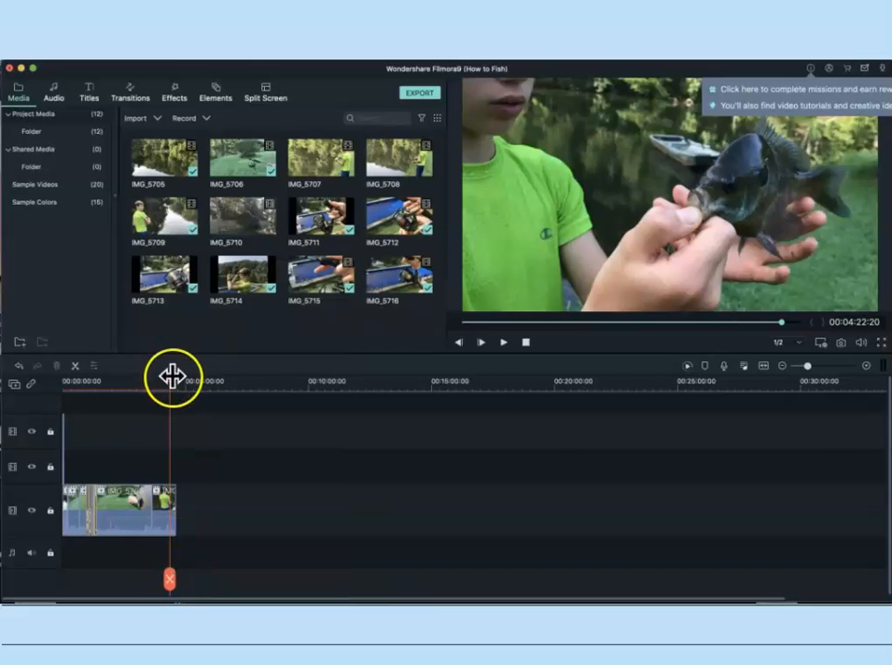
Open the elements library and play IMG_5709 from 00:03:42:14 up to 00:03:45:19.
drag(173, 388, 156, 381)
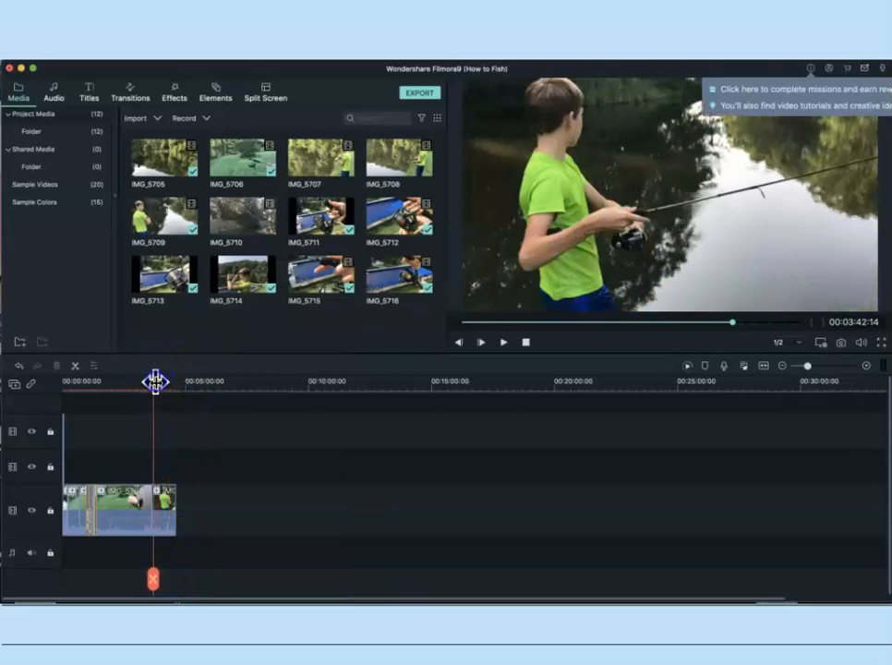
drag(806, 368, 811, 367)
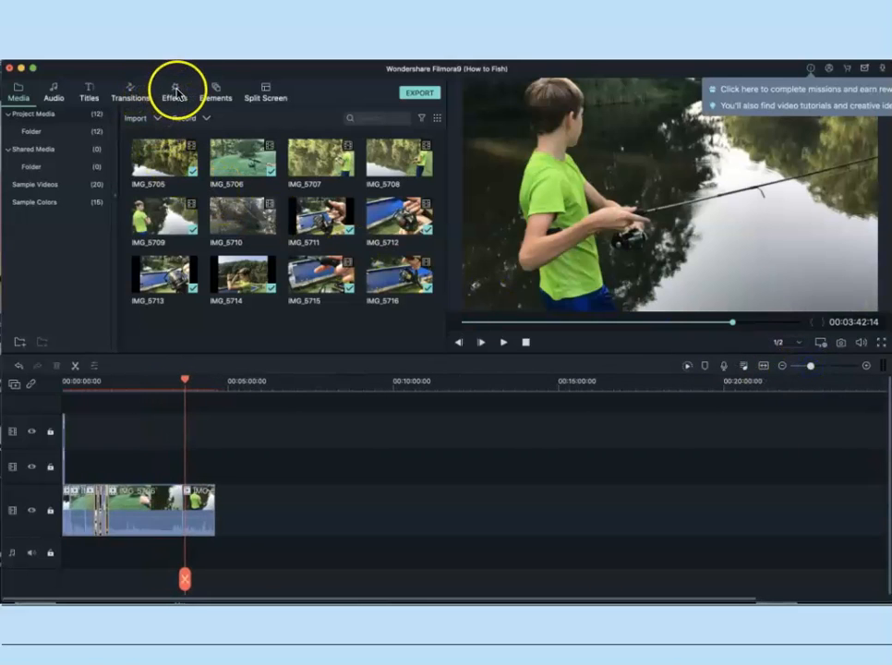
click(216, 91)
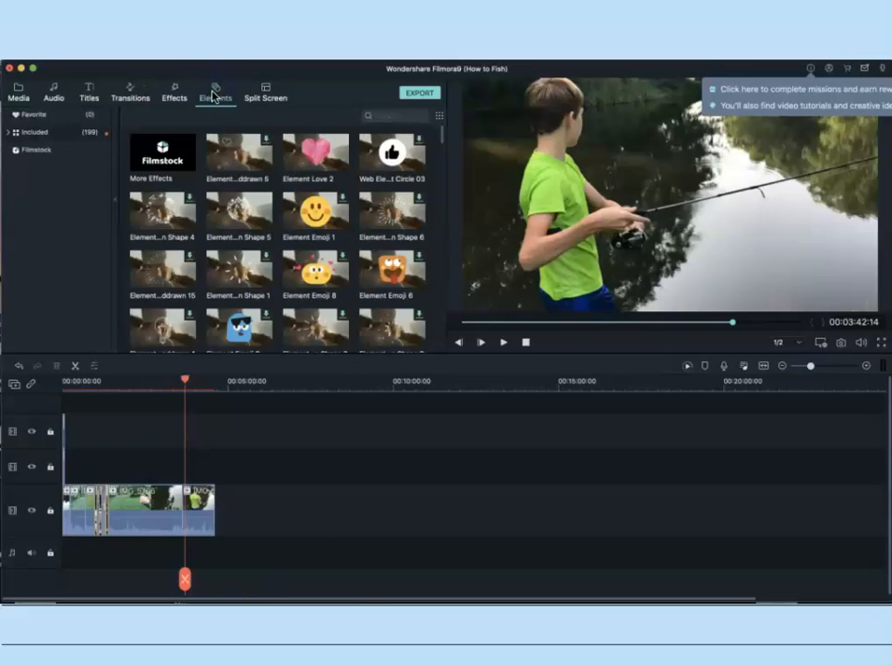
drag(225, 311, 244, 500)
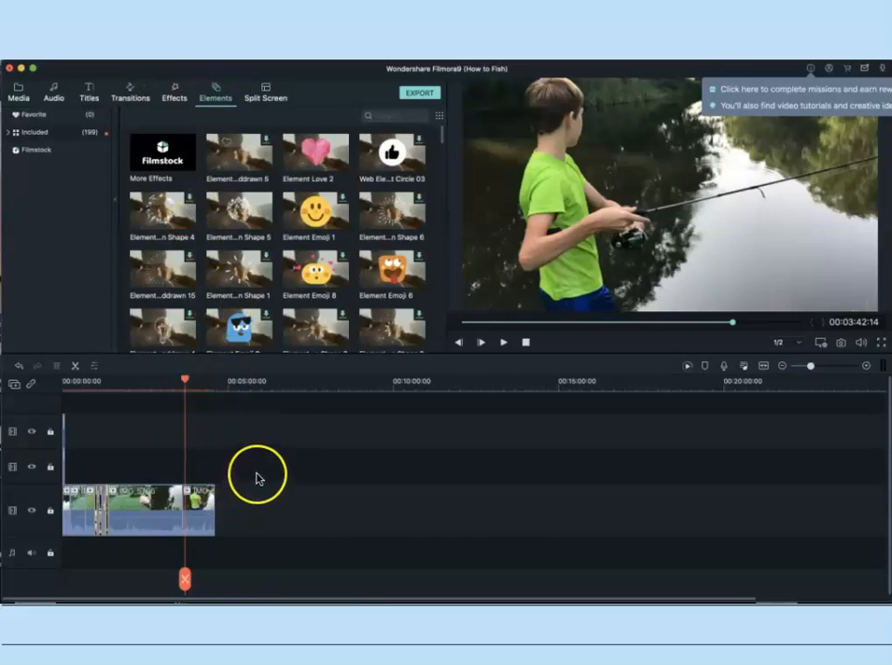
click(503, 343)
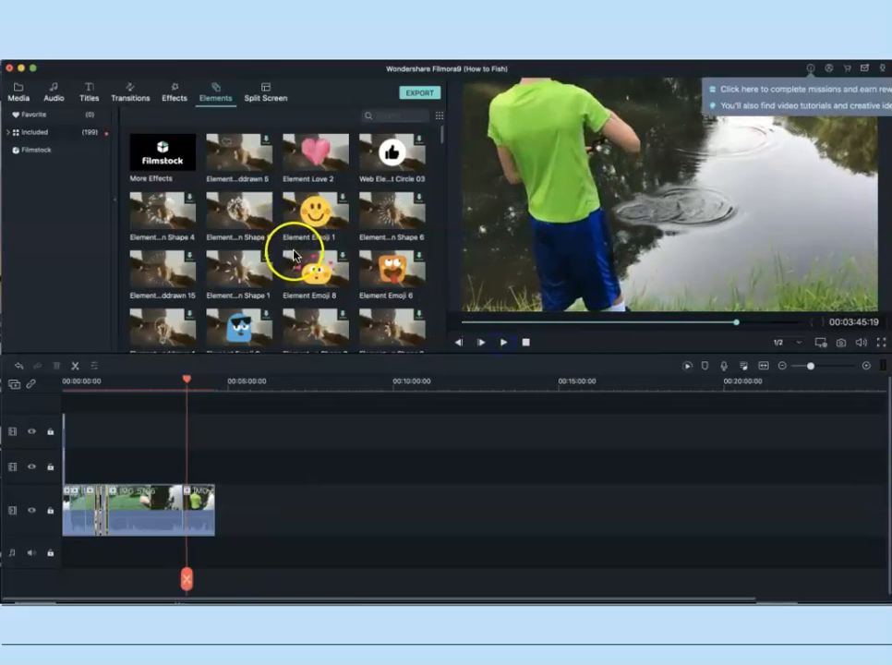
Add the white arrows element Tutorial Element White 21 to the track above IMG_5709, starting at about 00:03:46.
scroll(293, 256, down, 10)
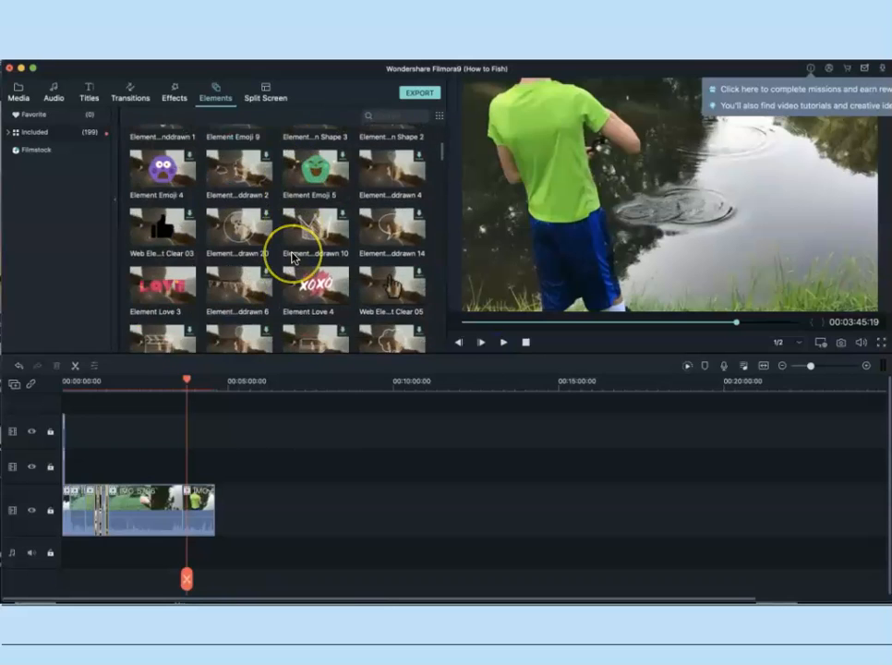
scroll(293, 255, down, 5)
scroll(294, 256, down, 3)
click(399, 270)
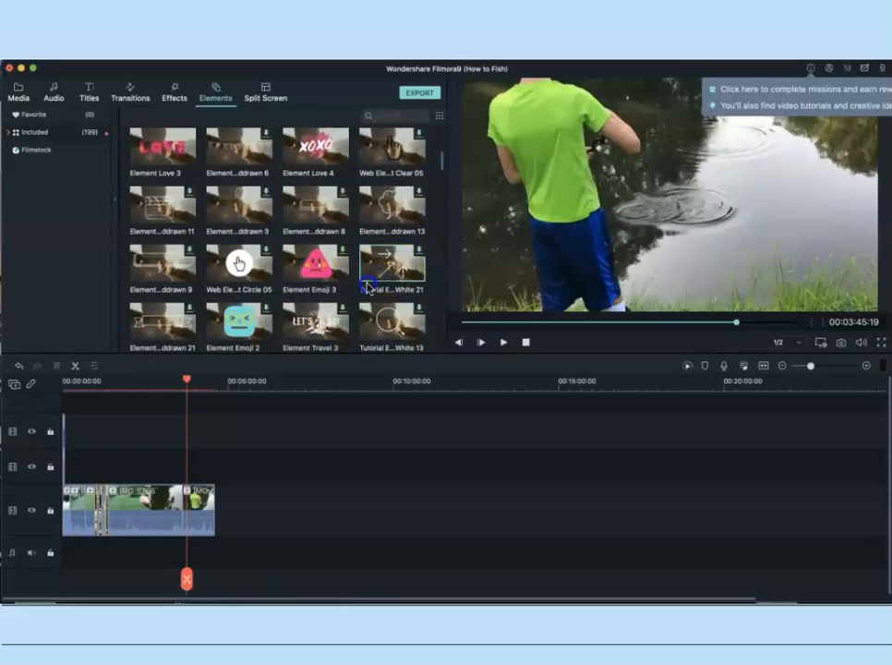
drag(191, 471, 205, 468)
click(368, 423)
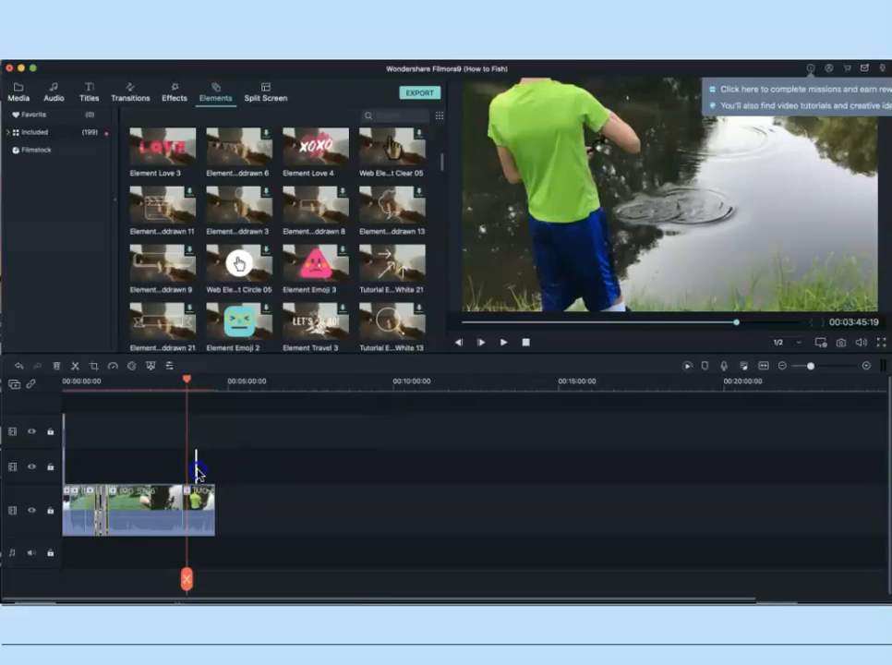
Play the part of IMG_5709 with the arrows element, replaying it from about 00:03:43 to 00:03:55:17.
click(519, 340)
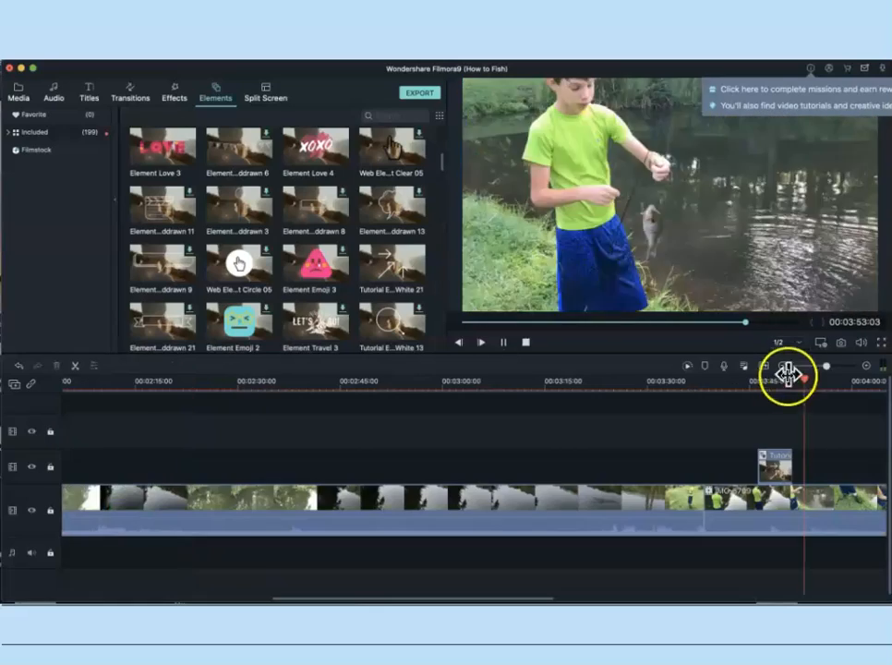
drag(791, 379, 730, 396)
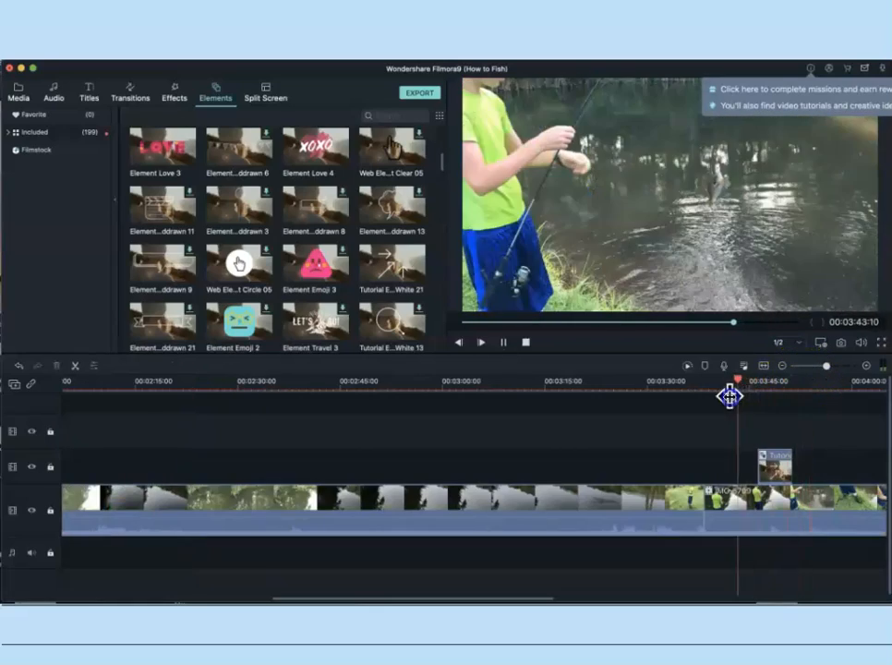
click(483, 340)
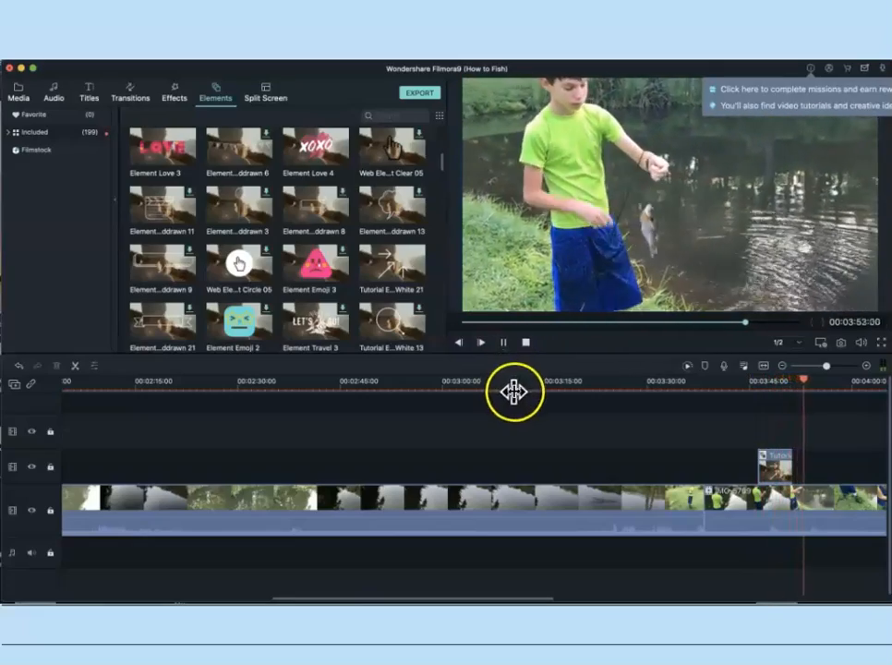
scroll(338, 246, down, 1)
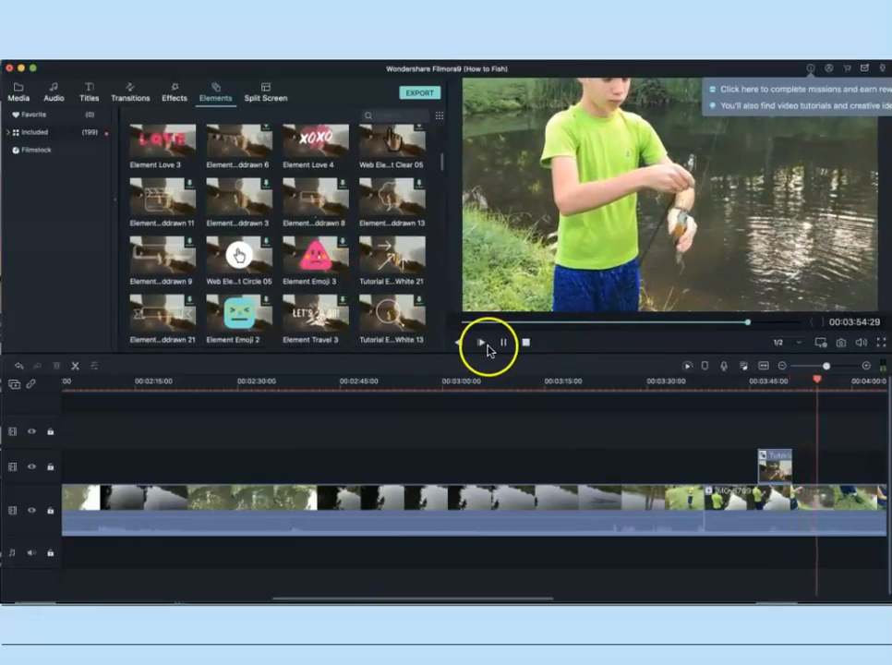
click(504, 343)
click(453, 347)
Look through further included elements, such as the arrow, pet, badge and cursor graphics.
scroll(312, 286, down, 3)
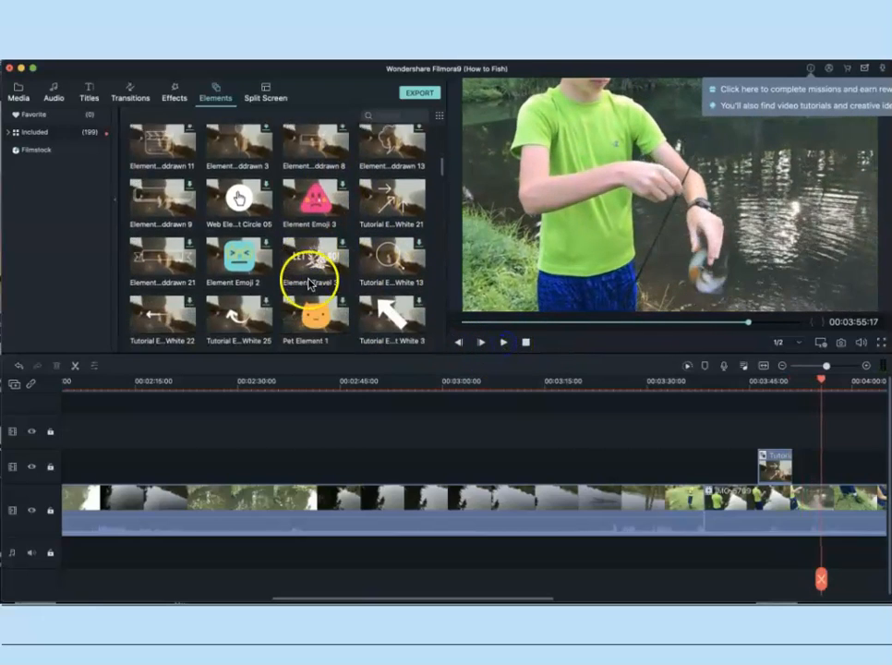
scroll(319, 288, down, 1)
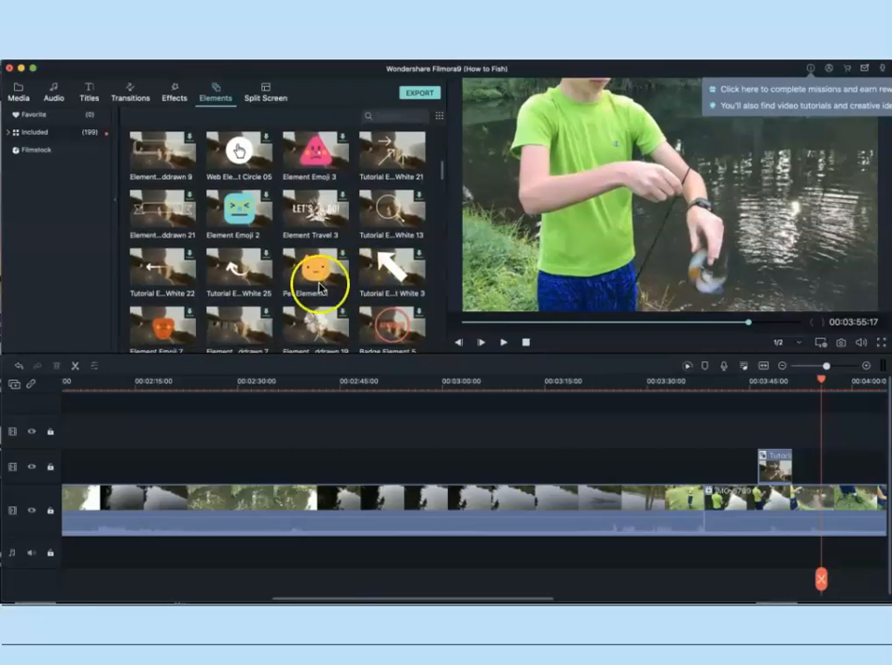
scroll(254, 282, down, 4)
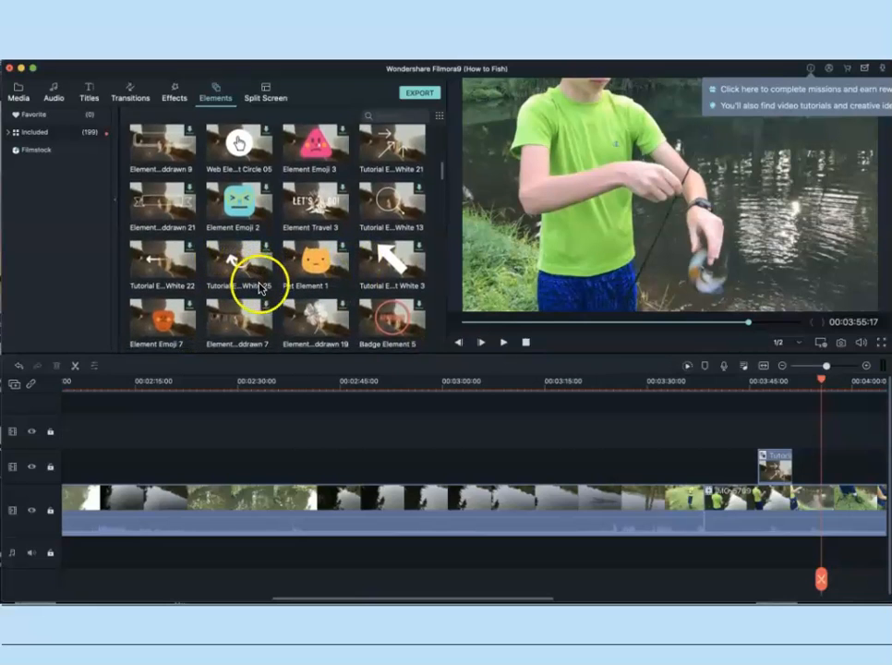
scroll(274, 296, down, 3)
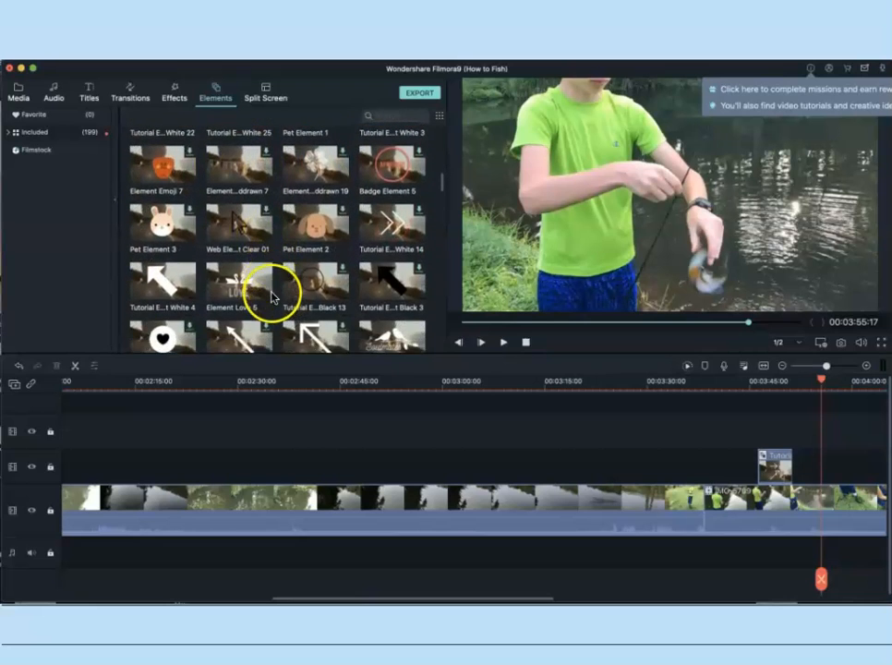
scroll(279, 299, down, 4)
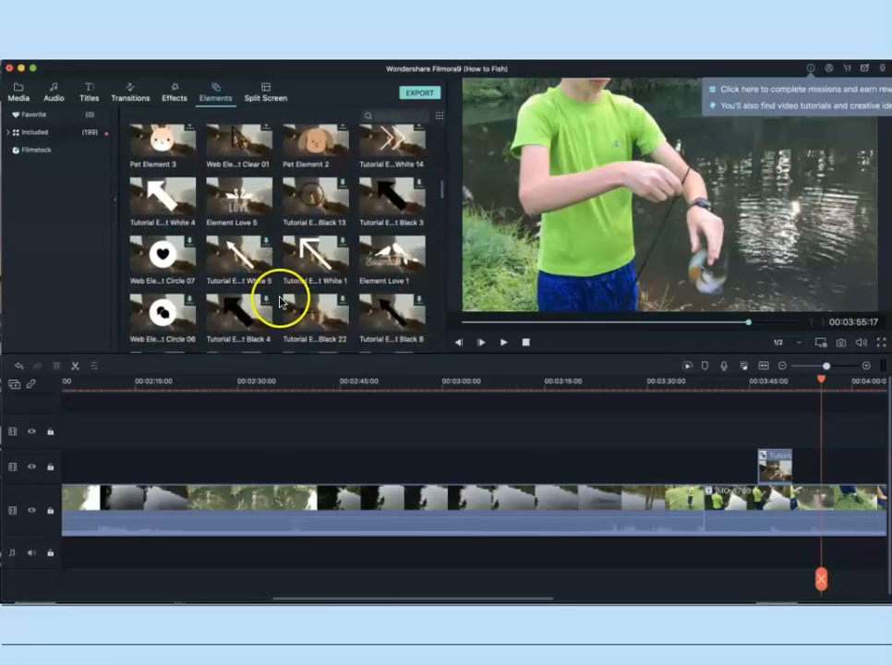
scroll(277, 295, up, 8)
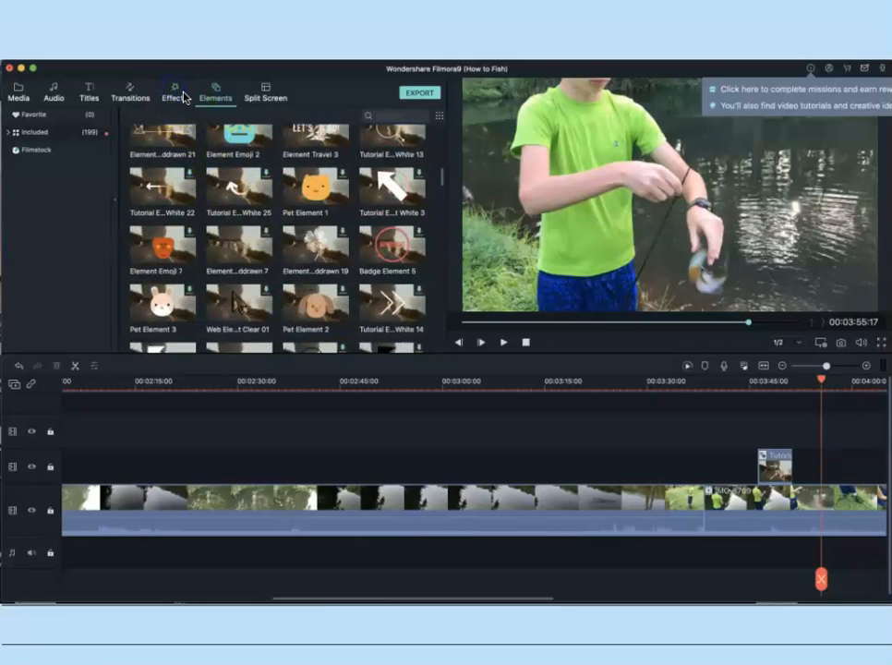
Apply the 1977 effect to IMG_5709 and play the clip up to 00:04:01:14.
click(176, 96)
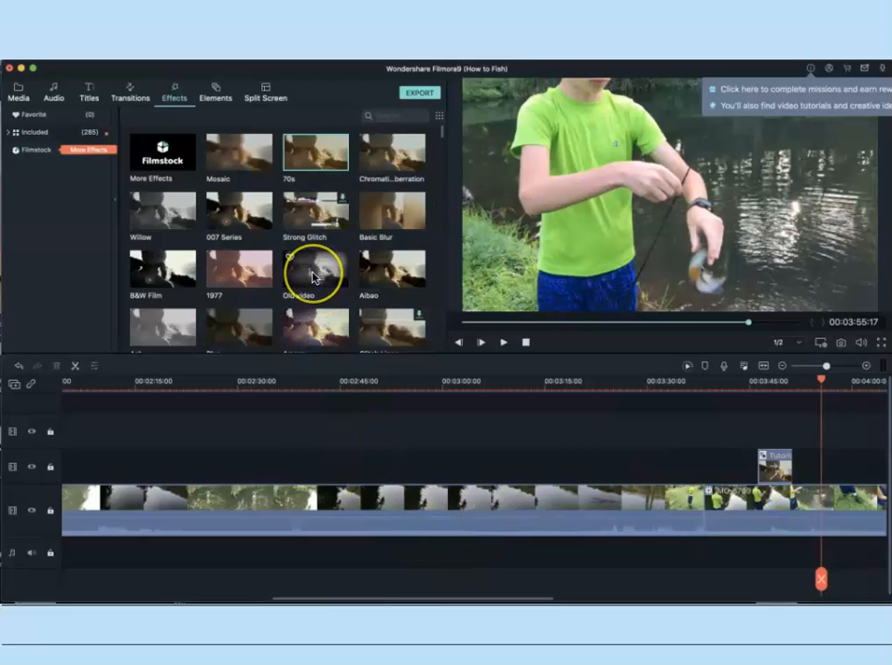
scroll(314, 277, down, 2)
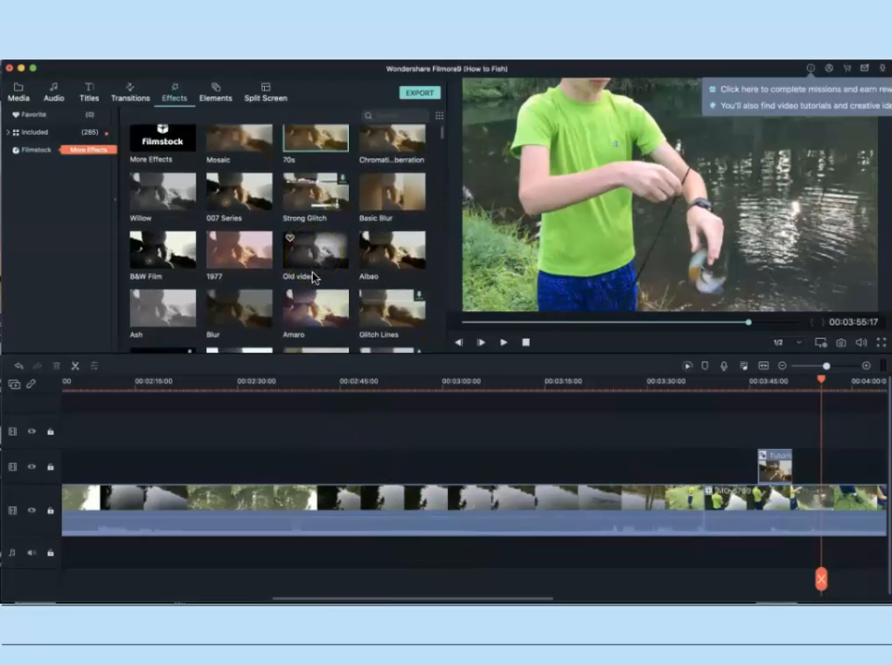
scroll(314, 277, down, 1)
drag(245, 242, 721, 510)
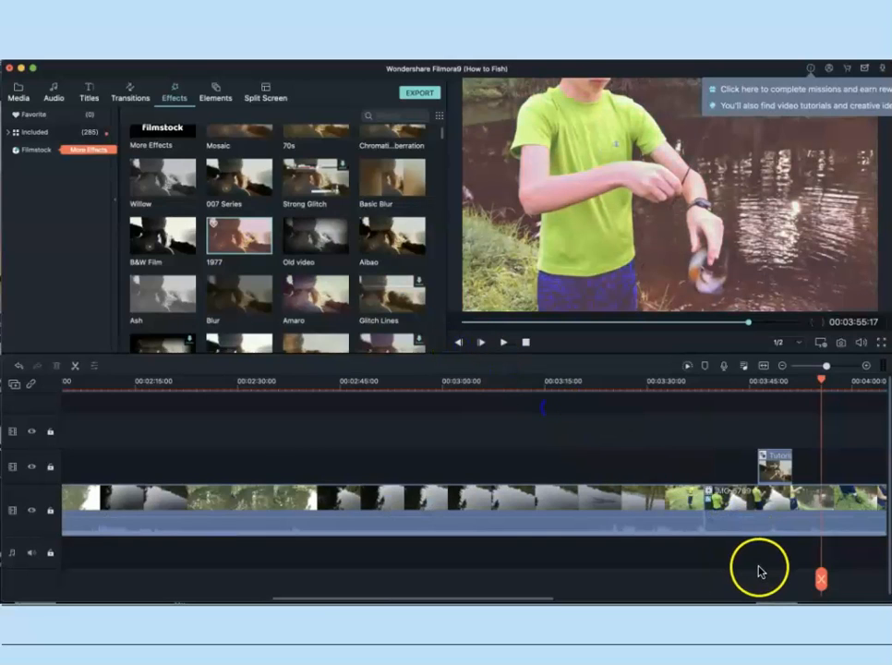
drag(473, 600, 572, 597)
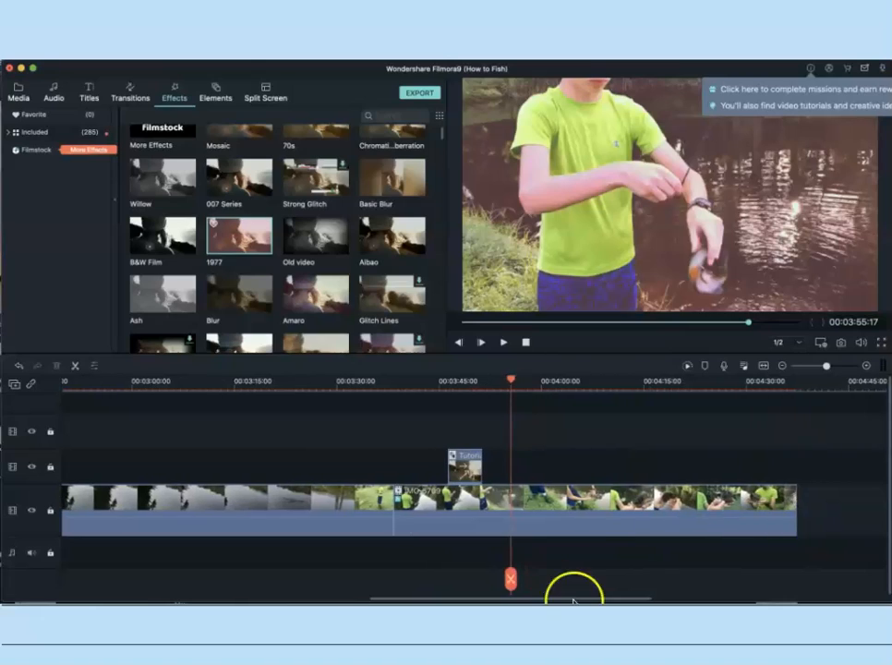
click(503, 344)
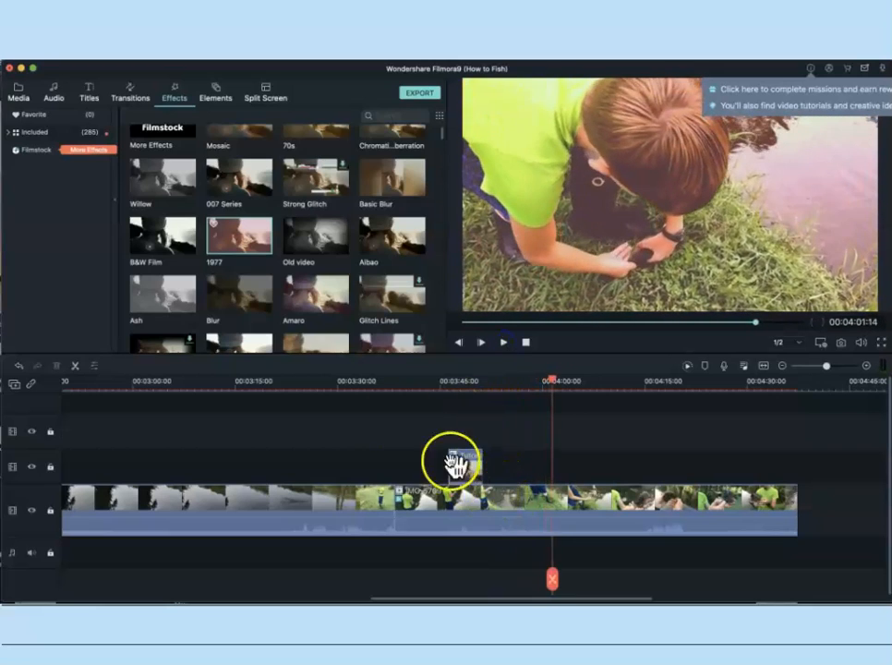
Undo the 1977 effect on IMG_5709.
click(2, 12)
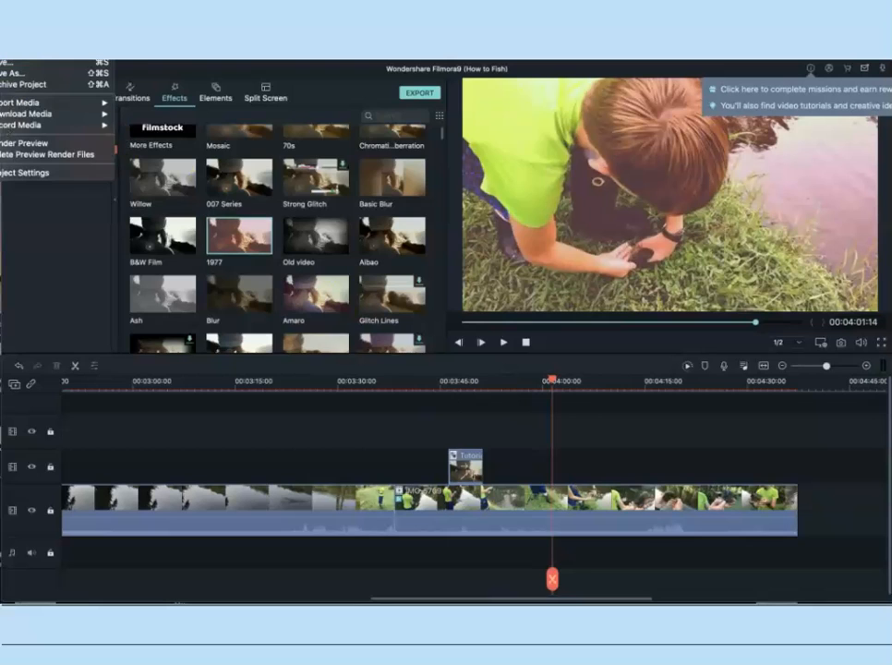
mouse_move(14, 4)
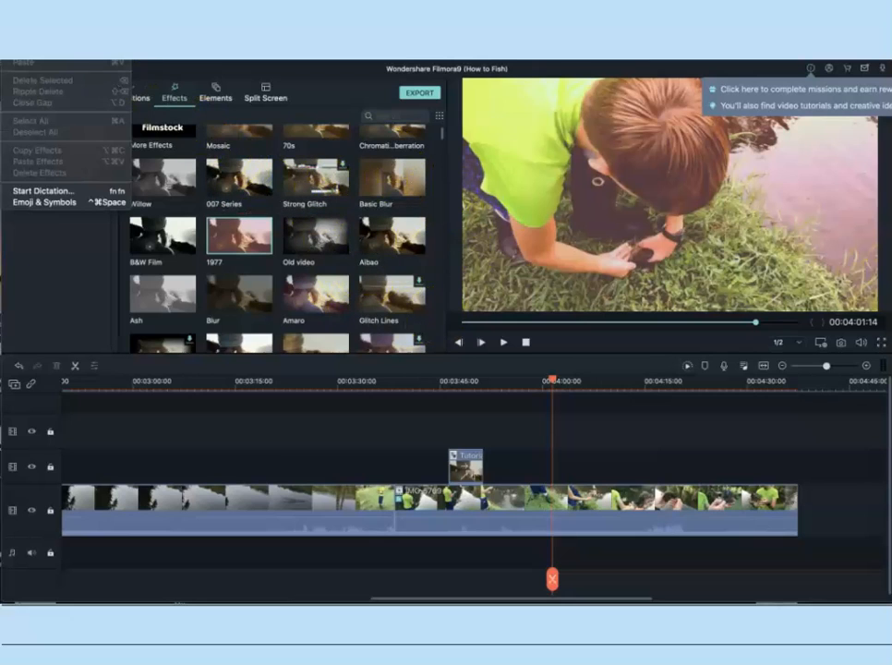
click(27, 11)
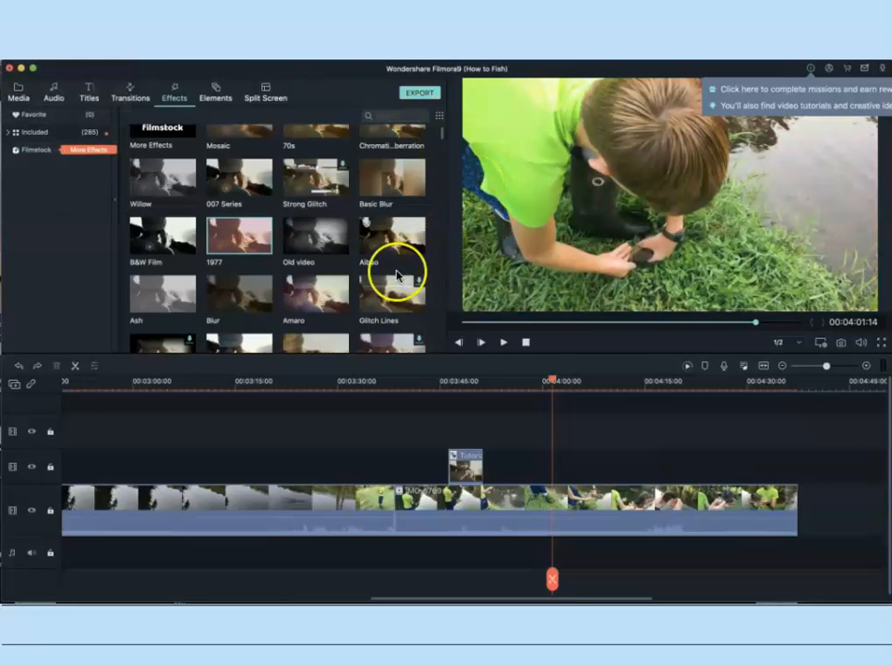
Try the Radio Explike FX effect on IMG_5709 by playing the clip up to 00:04:03:03, and undo the effect.
scroll(334, 270, down, 5)
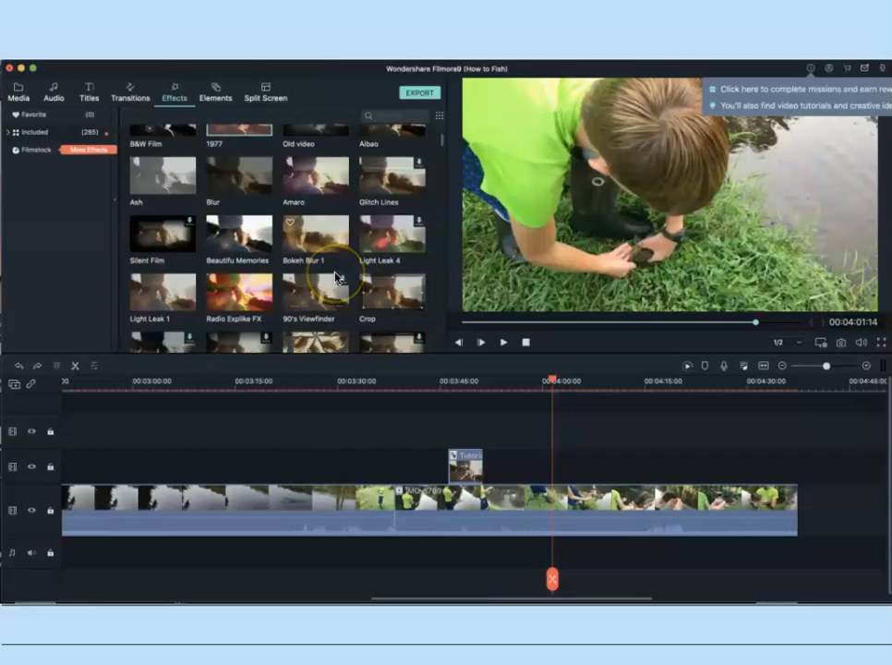
scroll(334, 275, down, 2)
scroll(338, 275, down, 1)
click(234, 247)
drag(382, 352, 470, 501)
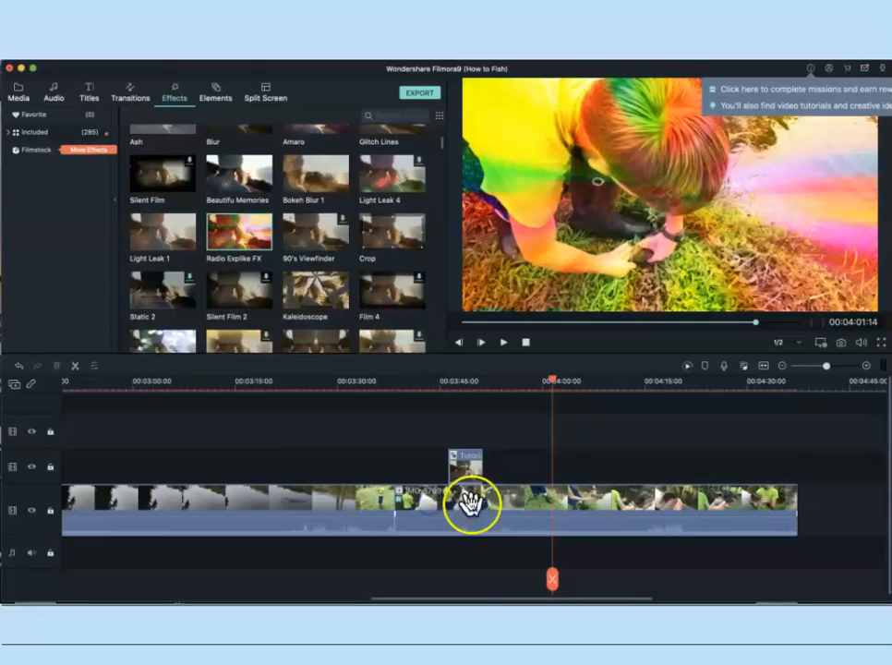
click(503, 343)
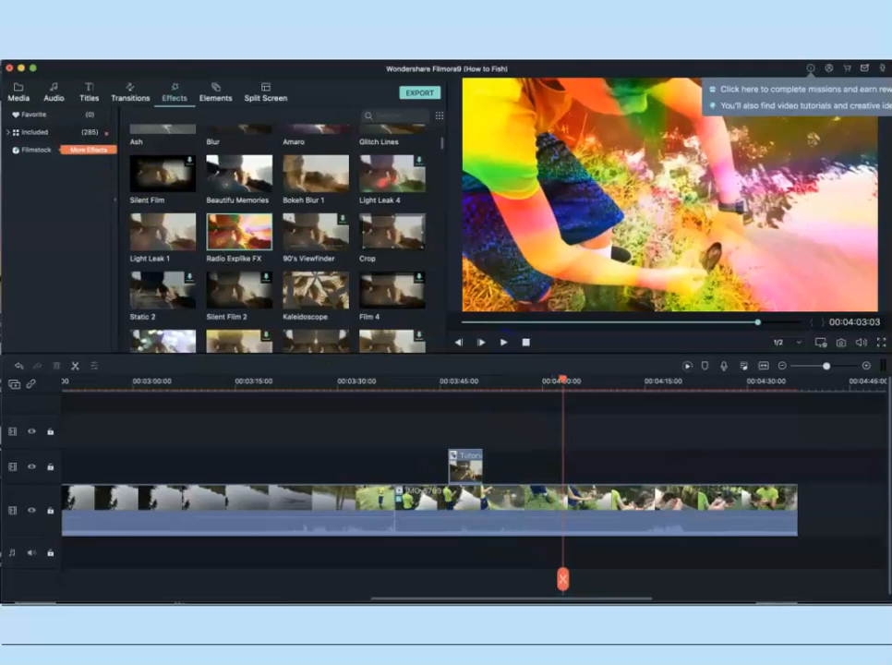
click(13, 3)
click(174, 103)
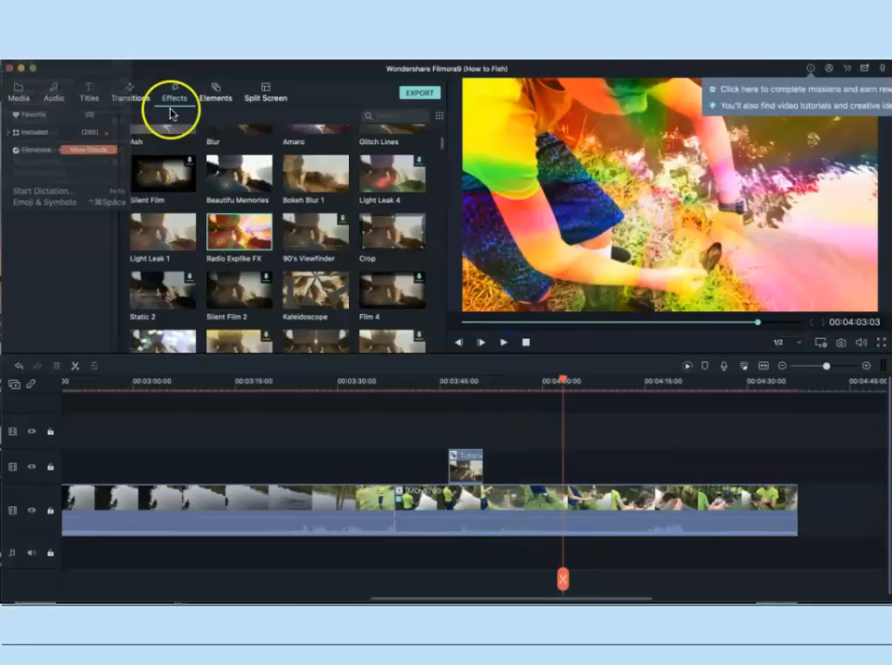
Apply the Fisheye effect to IMG_5709 and play the clip up to 00:04:11:25.
scroll(340, 266, down, 3)
scroll(339, 267, down, 5)
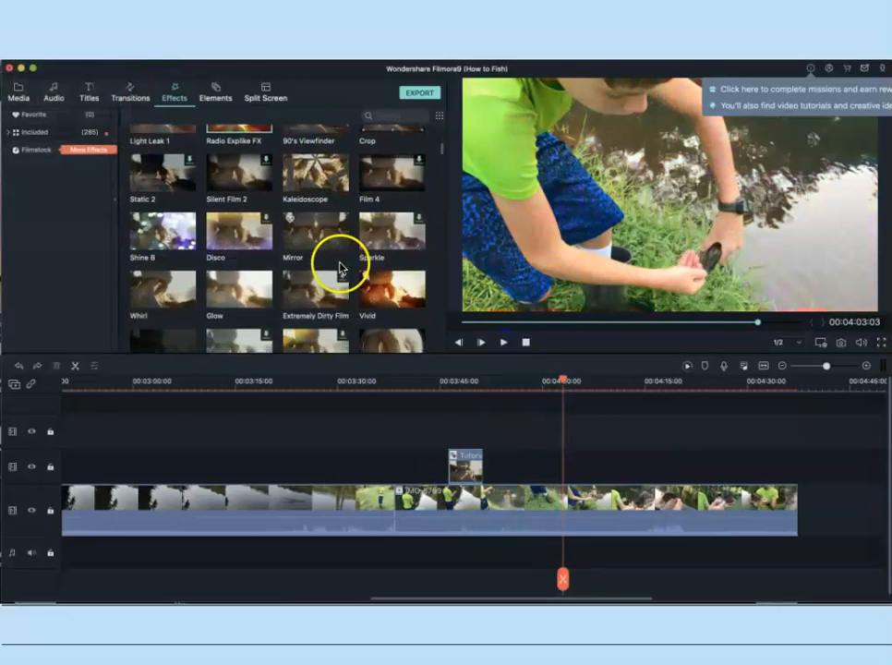
drag(369, 244, 434, 513)
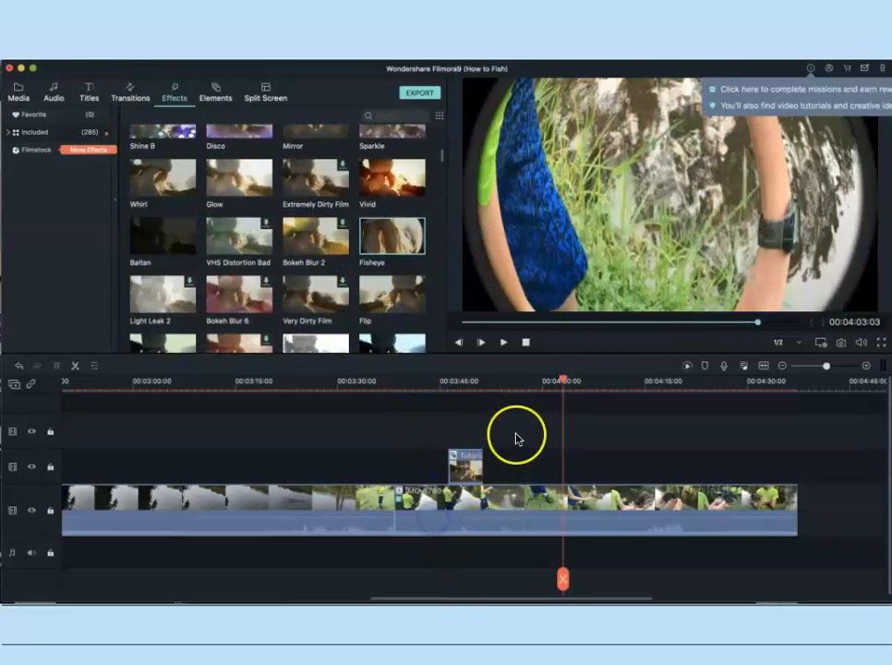
click(503, 342)
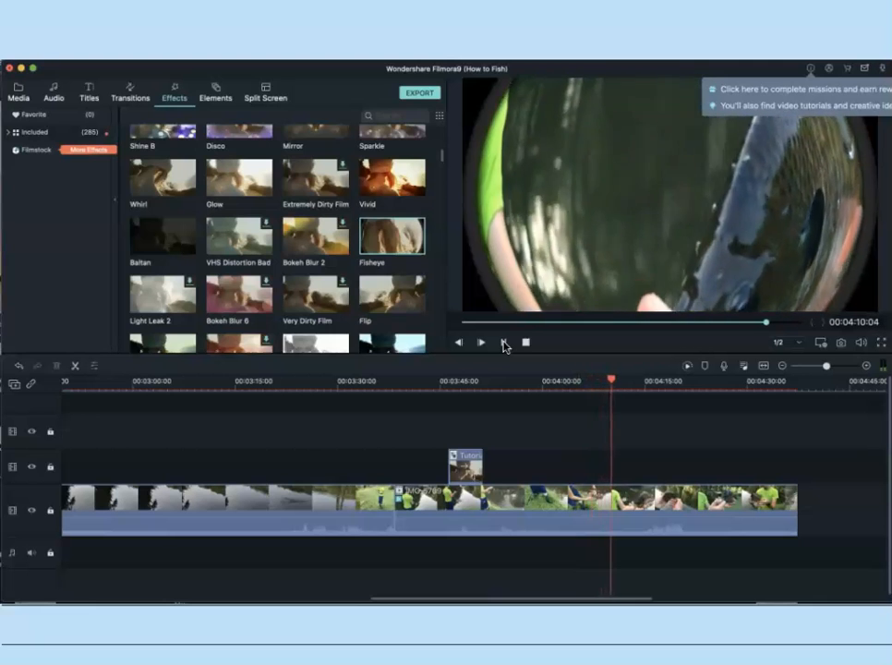
click(504, 343)
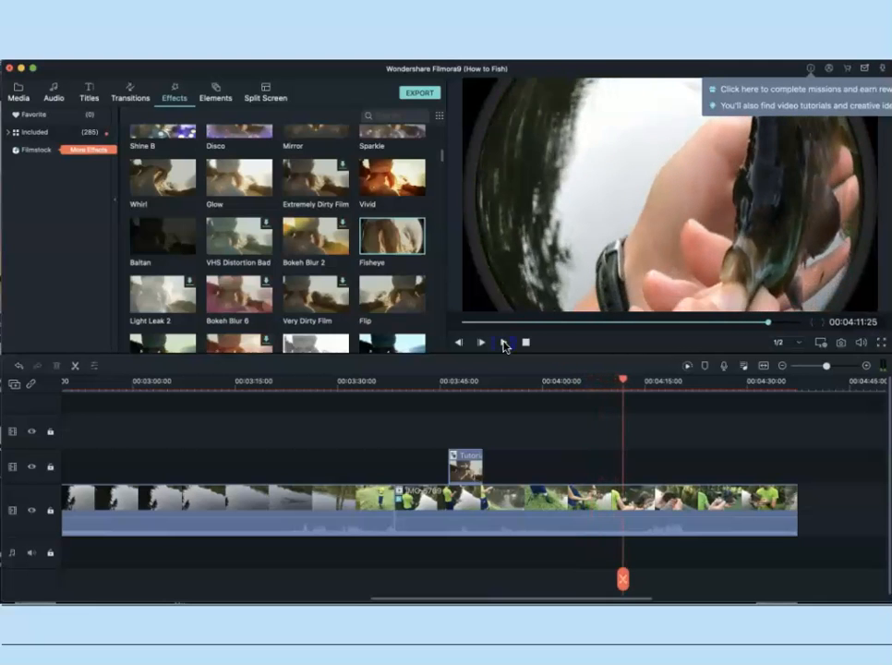
Undo the Fisheye effect on IMG_5709.
click(3, 58)
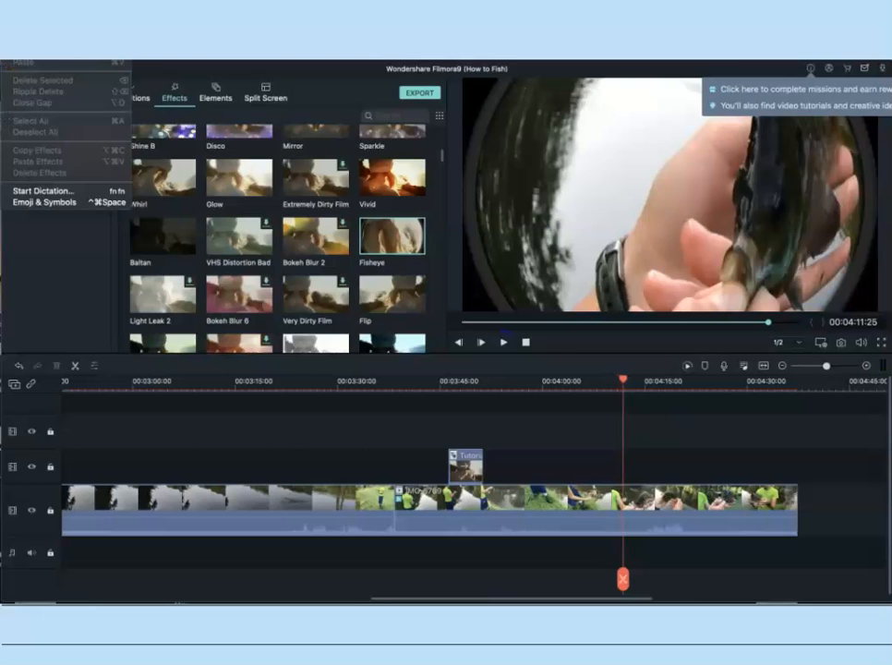
click(311, 261)
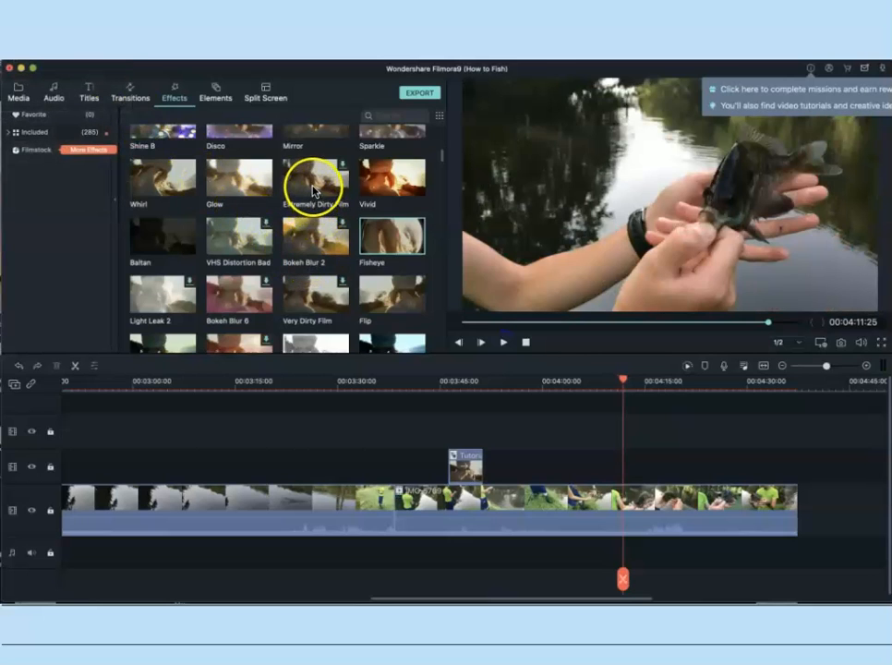
Try the Jigsaw D effect on IMG_5709 by playing the clip up to 00:04:18:17, and undo the effect.
scroll(303, 258, down, 3)
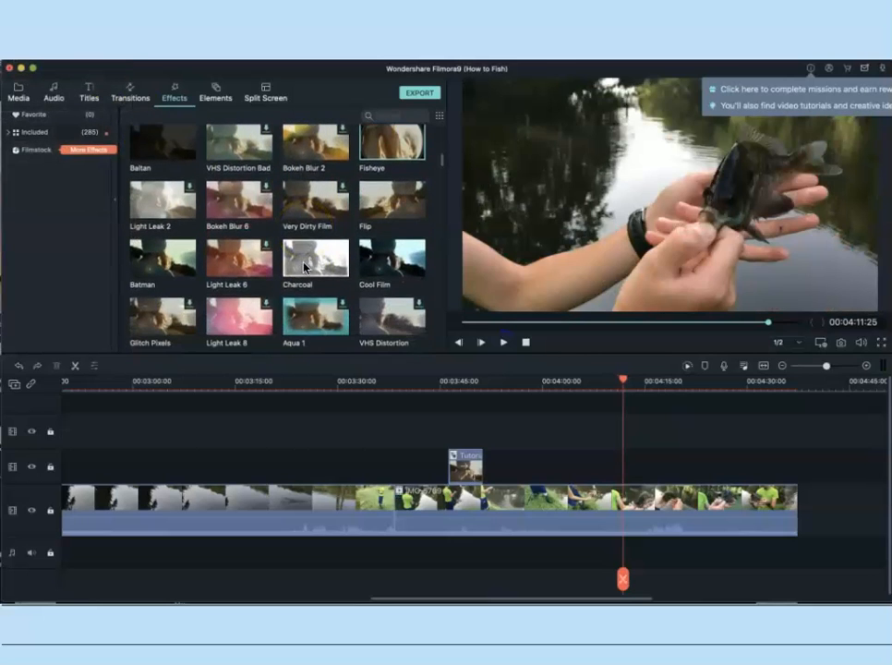
scroll(305, 267, down, 2)
scroll(305, 267, down, 3)
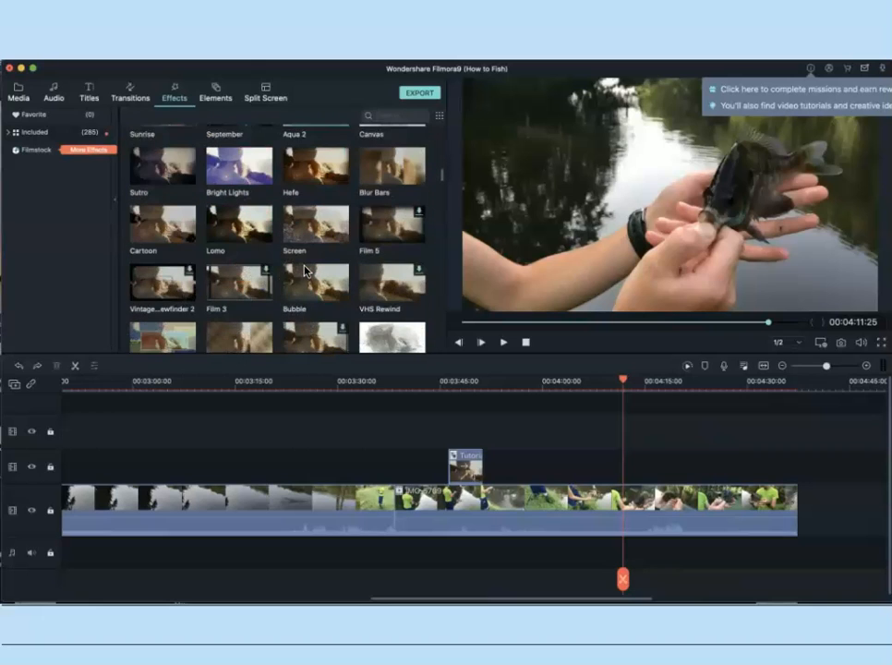
scroll(304, 270, down, 3)
scroll(305, 269, down, 2)
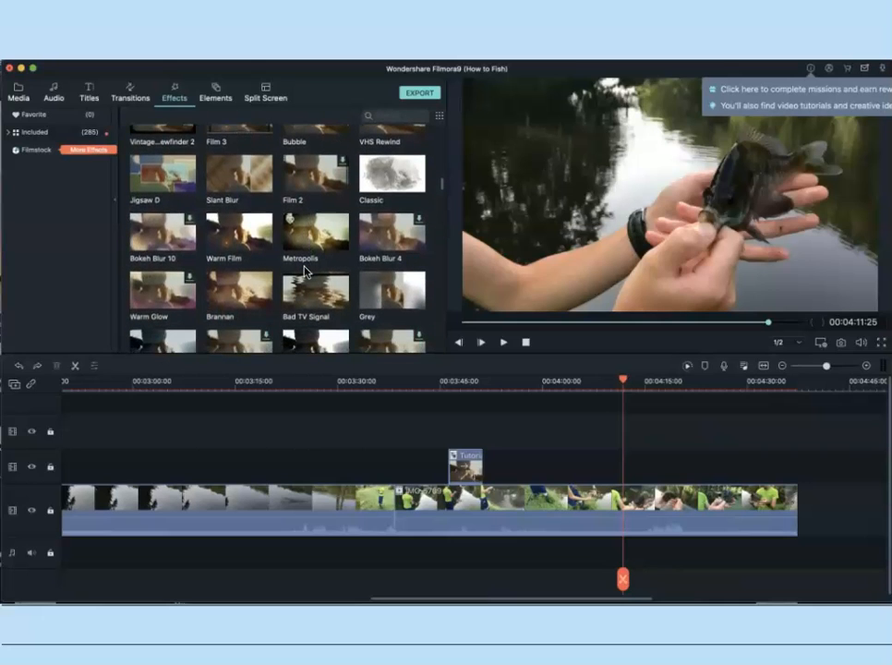
drag(145, 159, 441, 503)
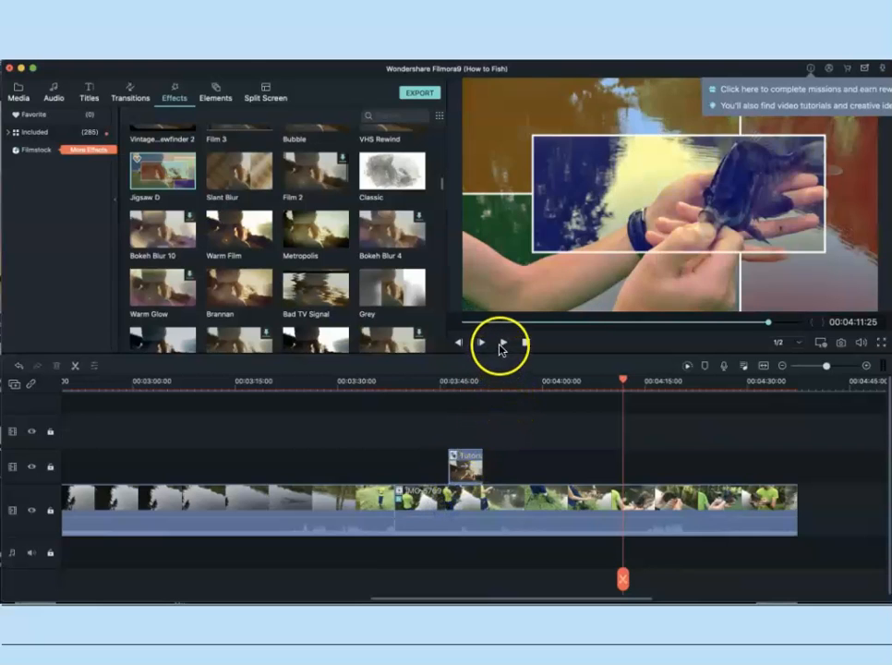
click(500, 345)
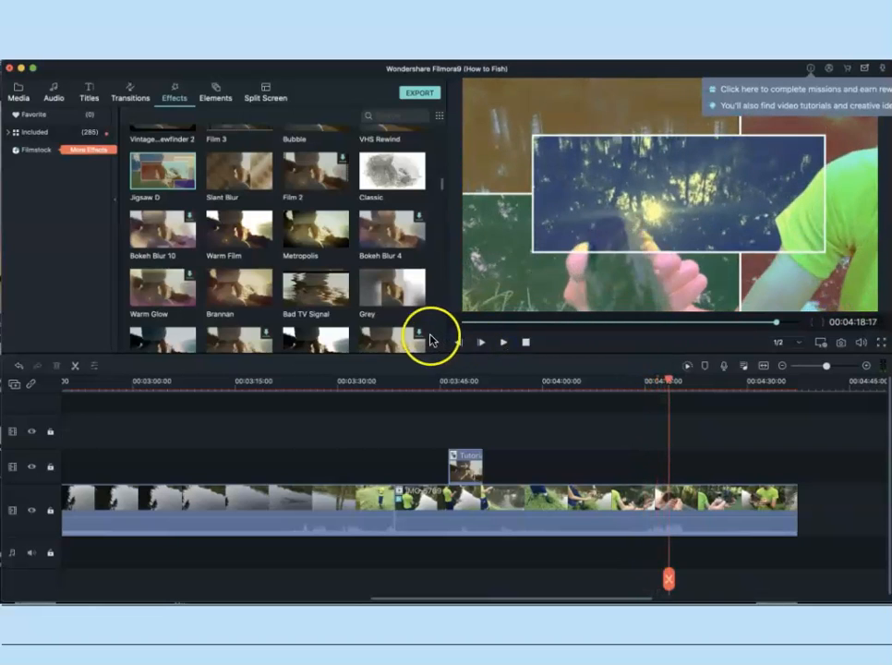
click(535, 497)
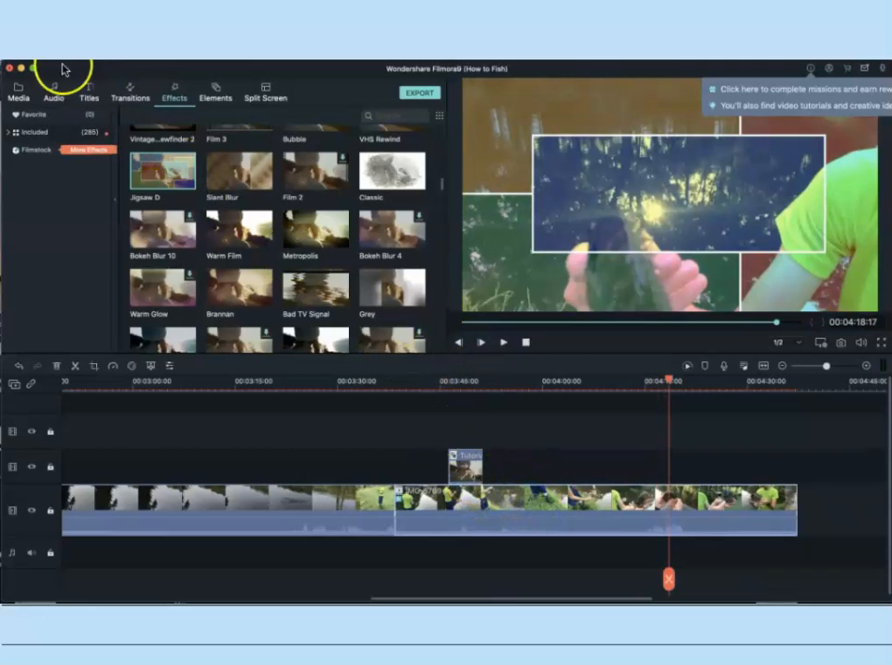
click(15, 4)
Mute the audio of the IMG_5709 clip and reopen its options.
right_click(533, 511)
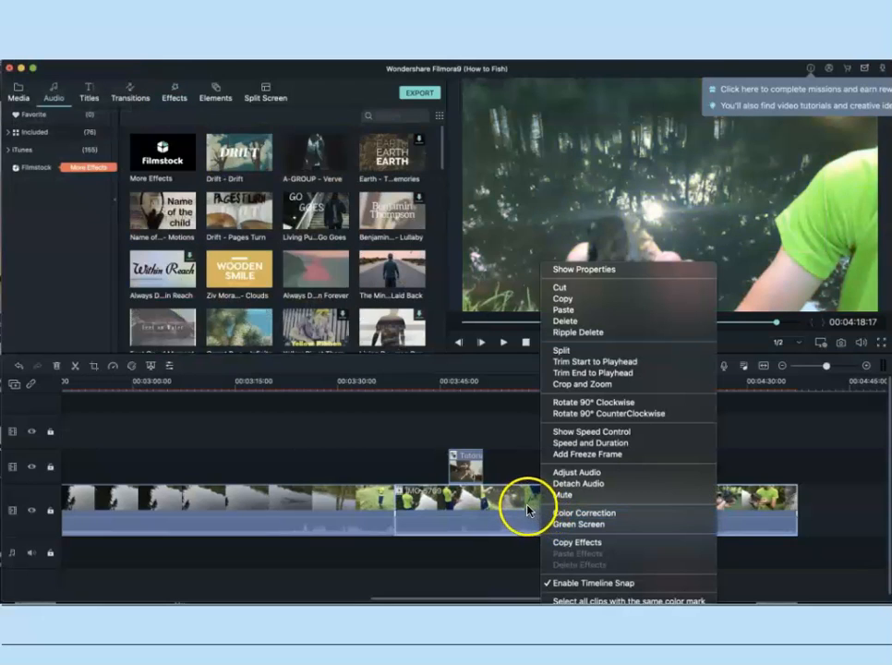
click(558, 495)
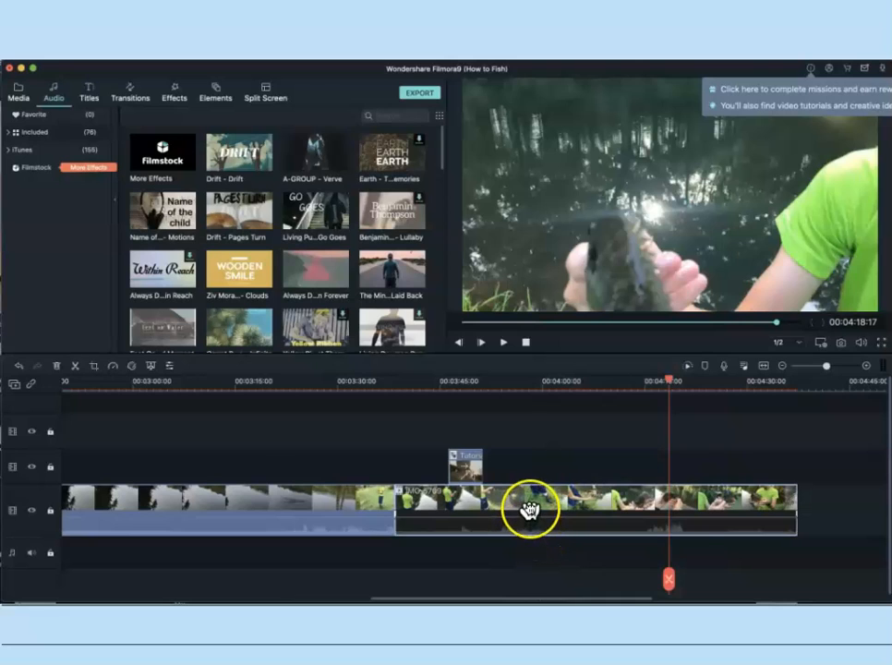
right_click(532, 502)
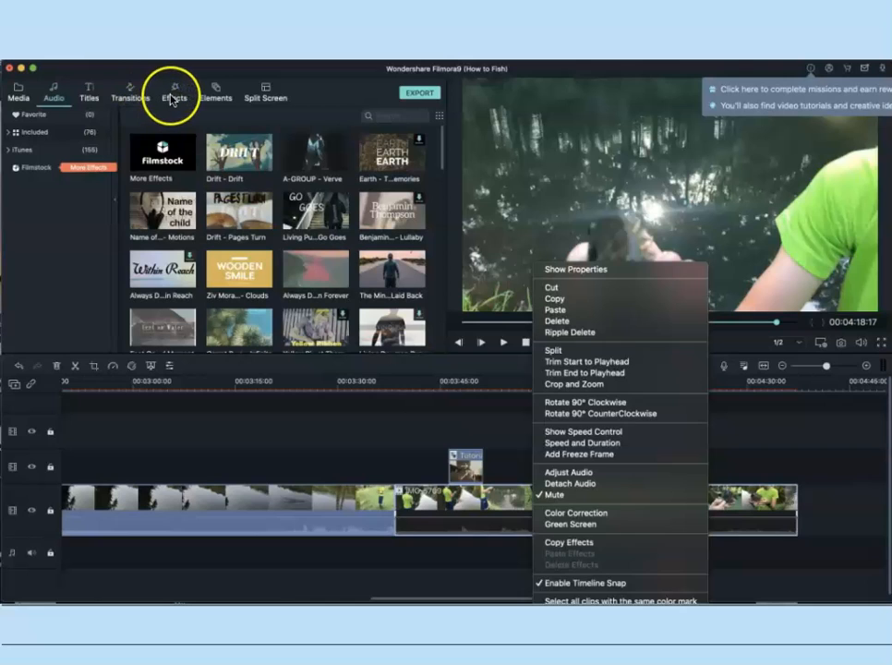
Show the transitions library and move the playhead back to 00:01:03:18, near the end of the first fishing reel photo.
click(172, 99)
click(173, 98)
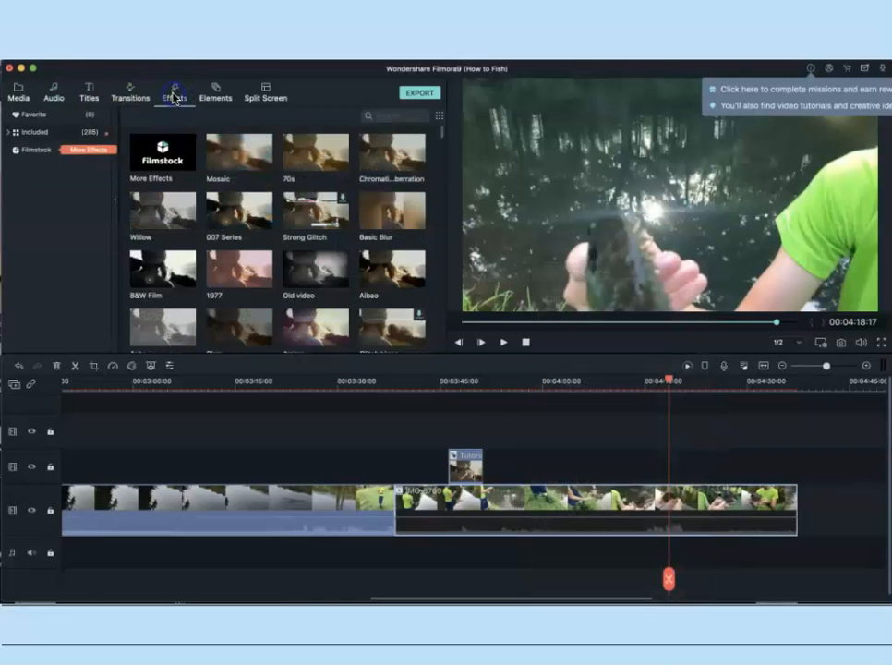
click(138, 95)
click(132, 95)
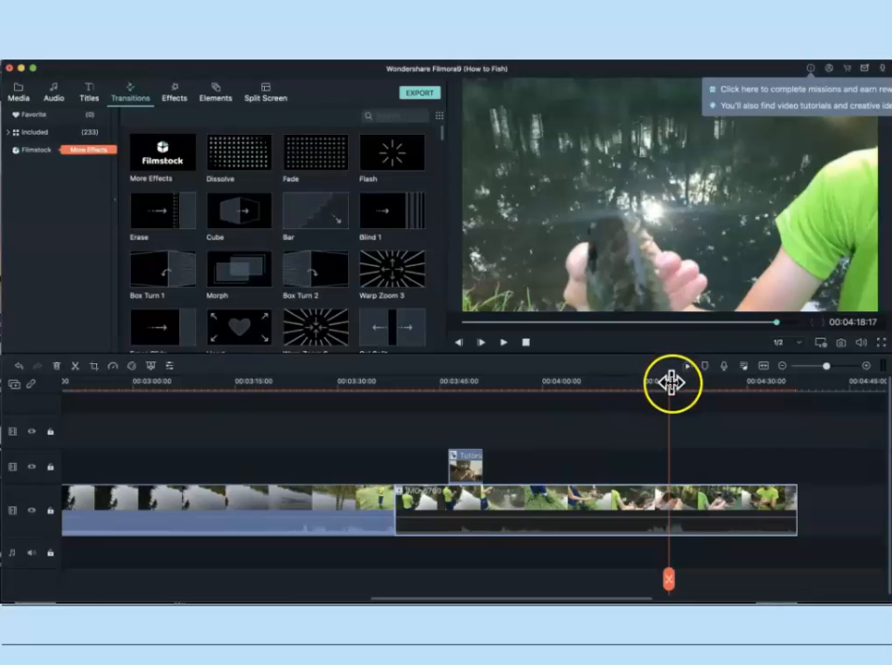
drag(671, 384, 197, 413)
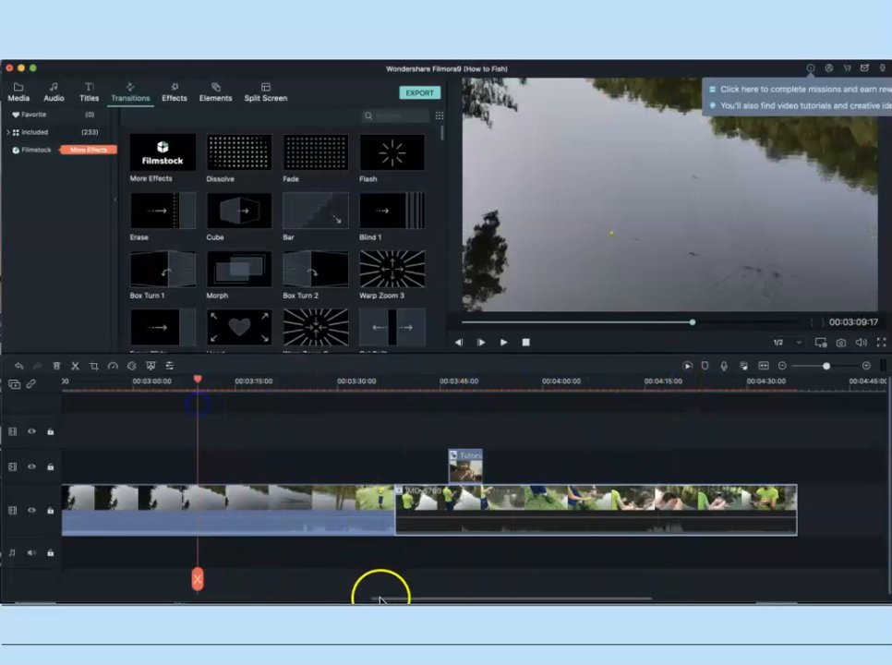
drag(343, 595, 118, 599)
drag(180, 598, 287, 598)
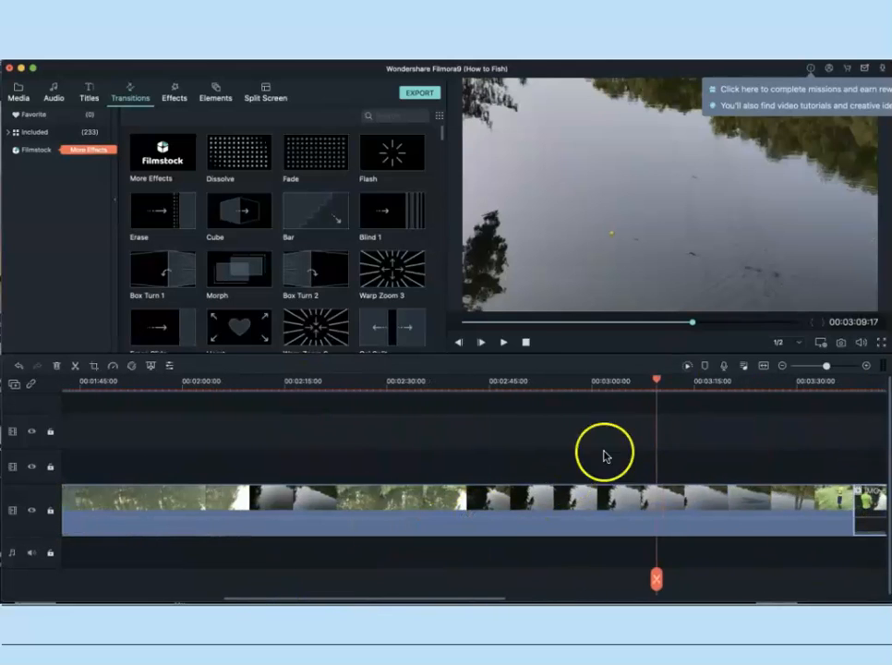
drag(659, 380, 100, 441)
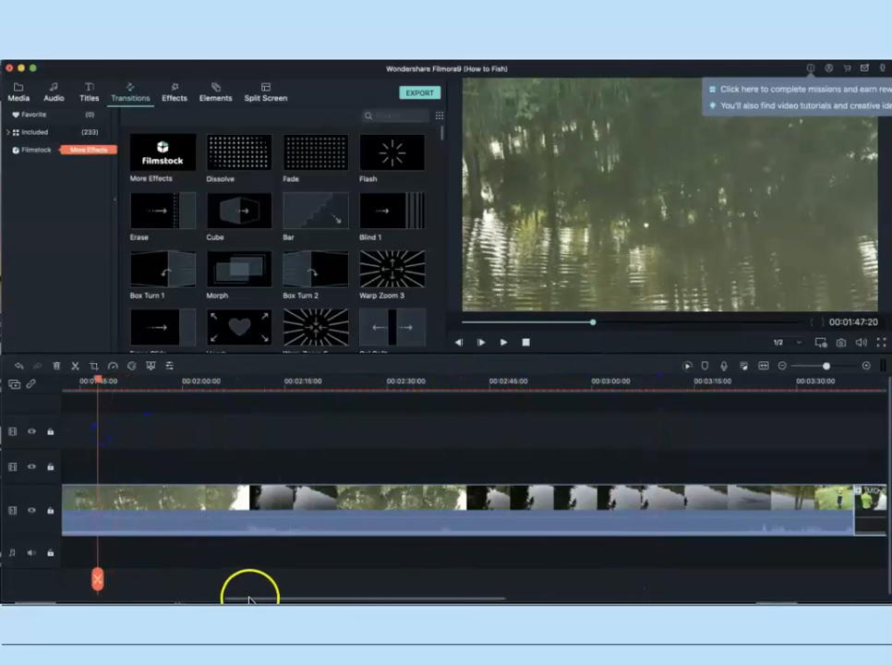
drag(249, 599, 122, 598)
drag(497, 386, 204, 449)
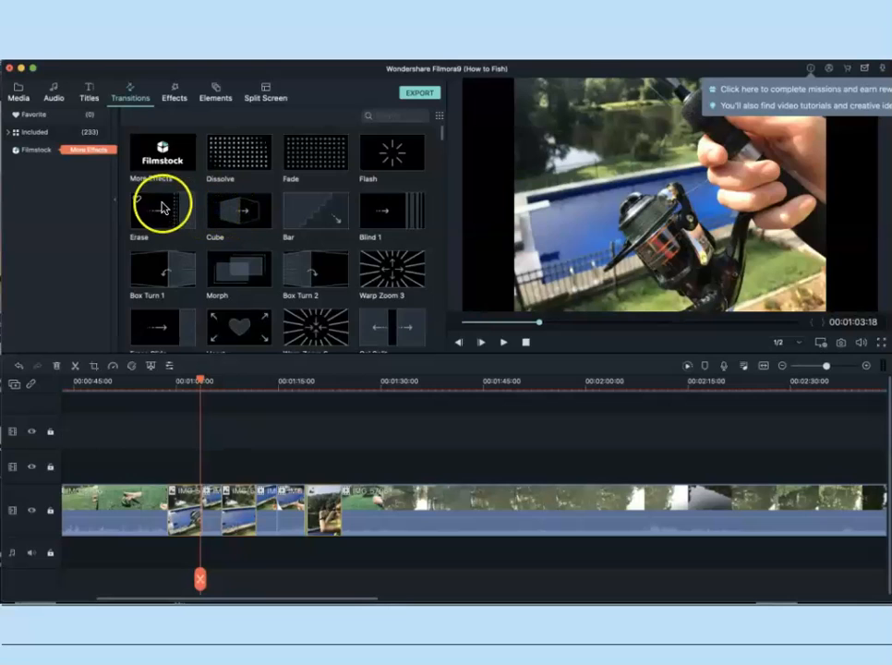
Try the Erase transition after the first reel photo by playing up to 00:01:07:19, and undo the transition.
drag(168, 474, 198, 510)
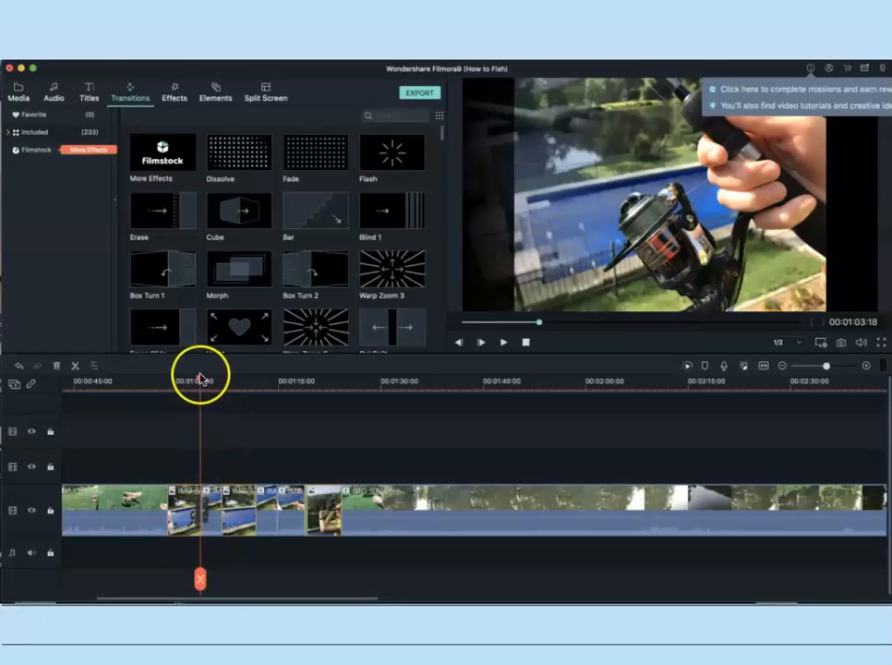
drag(200, 387, 190, 390)
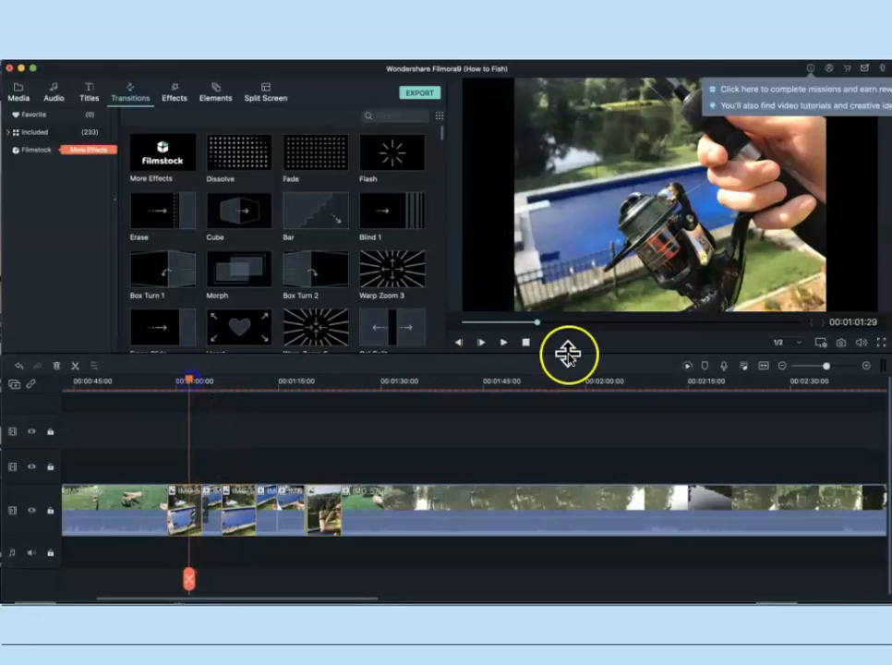
click(503, 343)
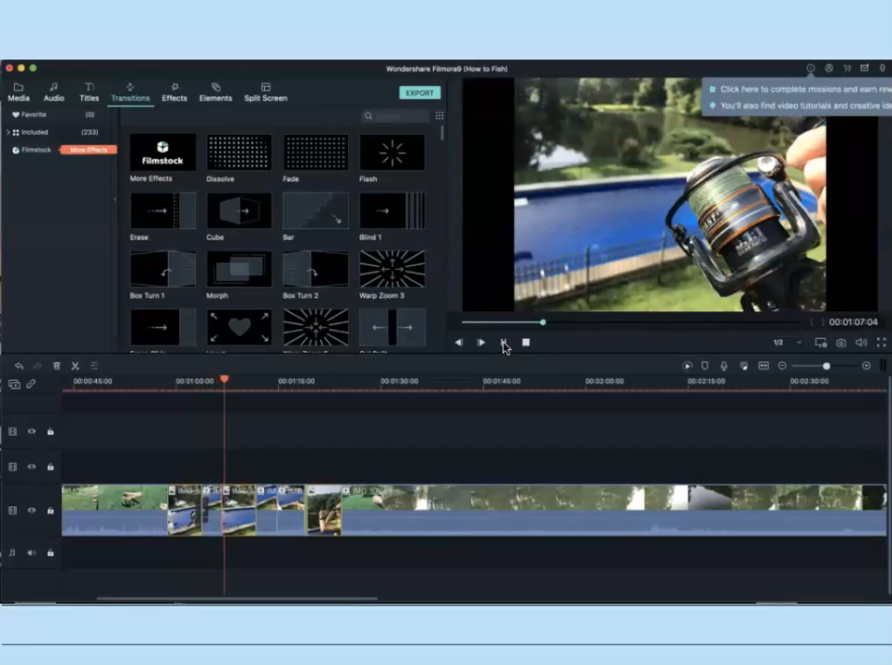
click(503, 343)
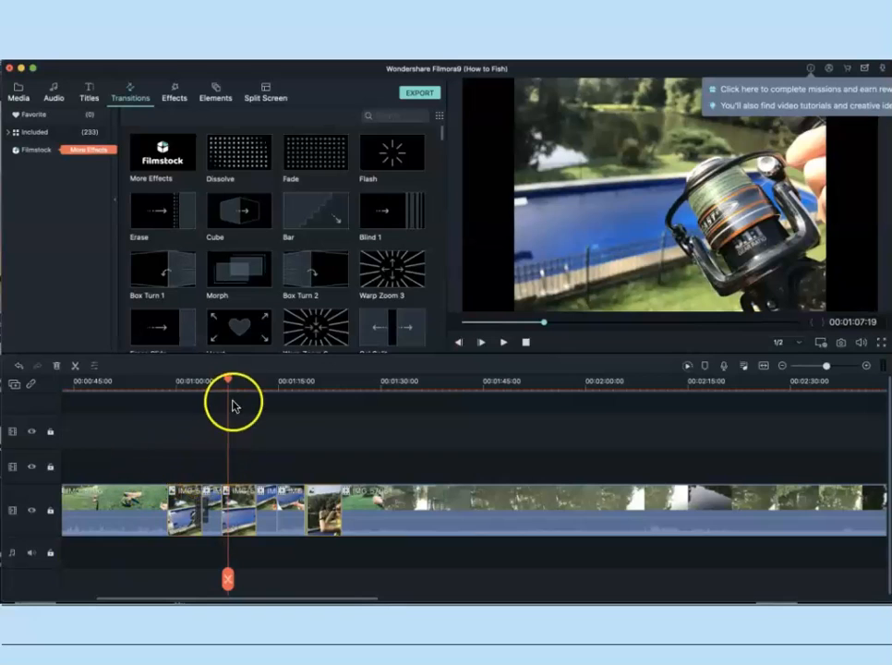
drag(228, 386, 186, 409)
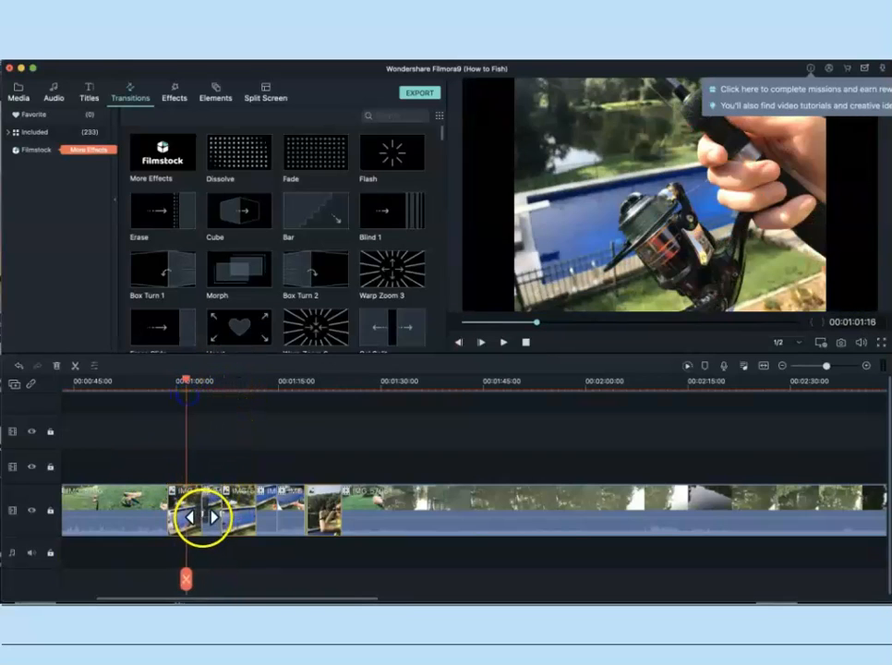
mouse_move(201, 512)
mouse_down()
mouse_move(197, 493)
mouse_move(210, 506)
mouse_up()
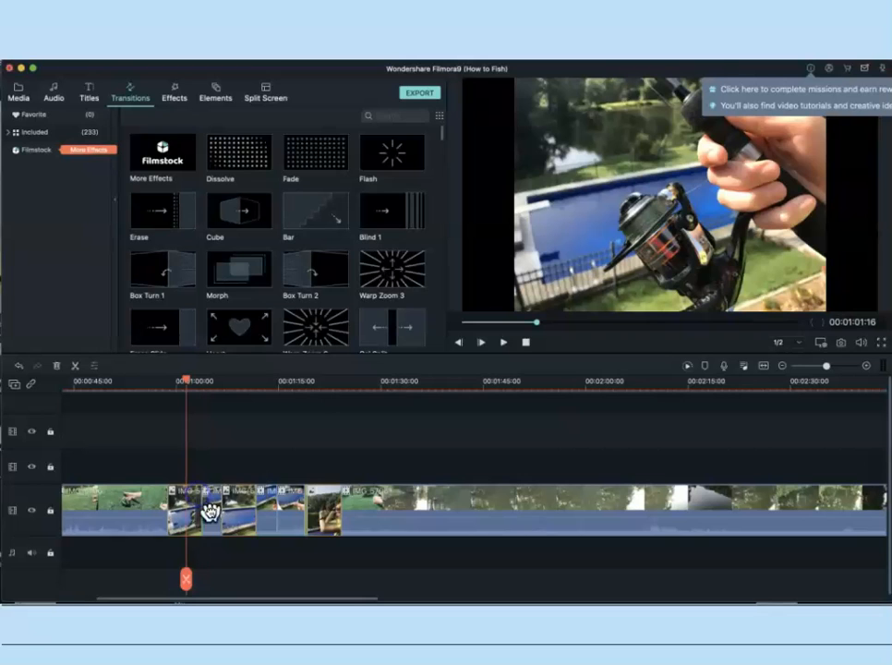
click(19, 3)
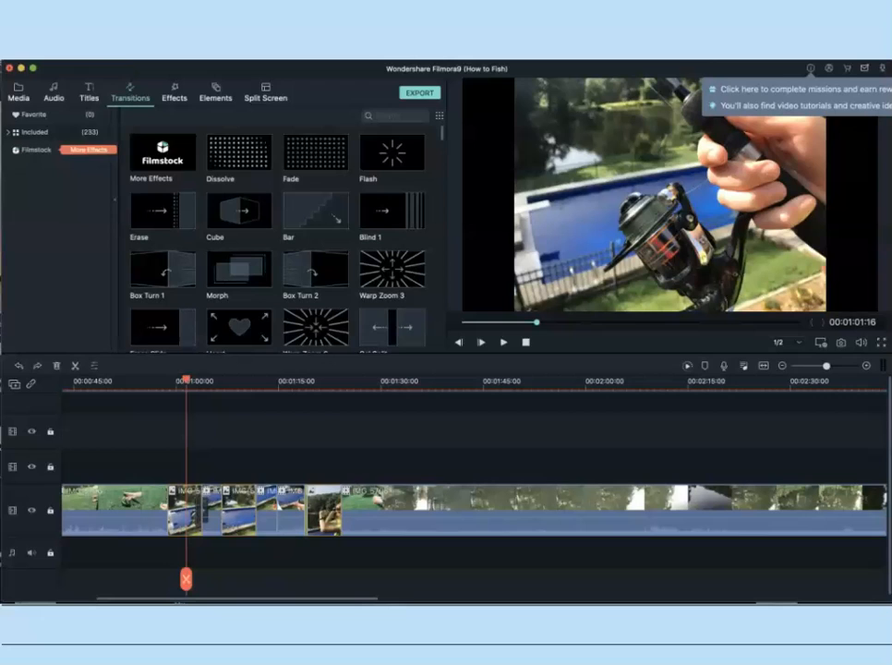
click(187, 167)
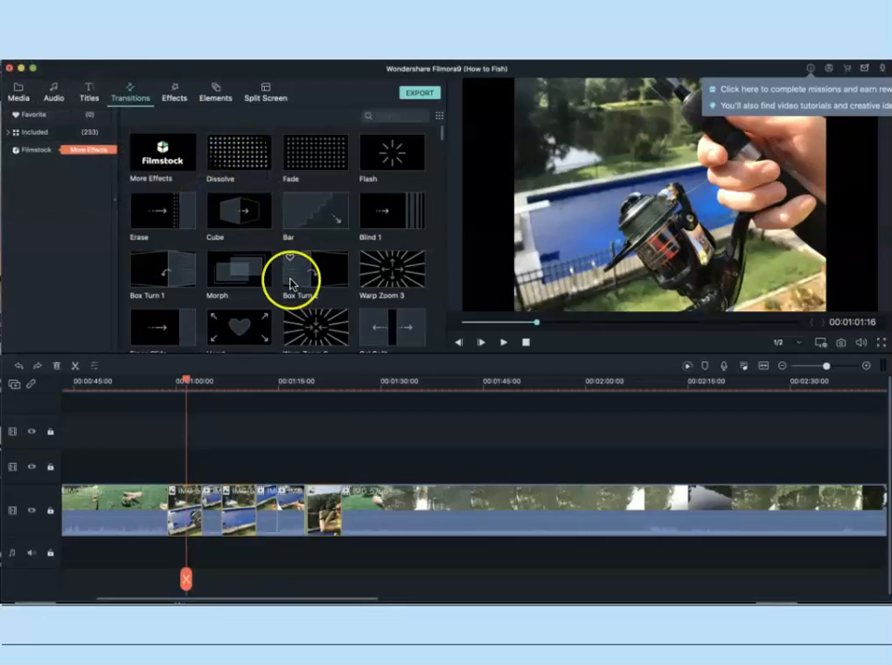
Try the Swirl transition after the first reel photo by playing up to 00:01:09:14, and undo the transition.
scroll(294, 284, down, 1)
scroll(295, 286, down, 5)
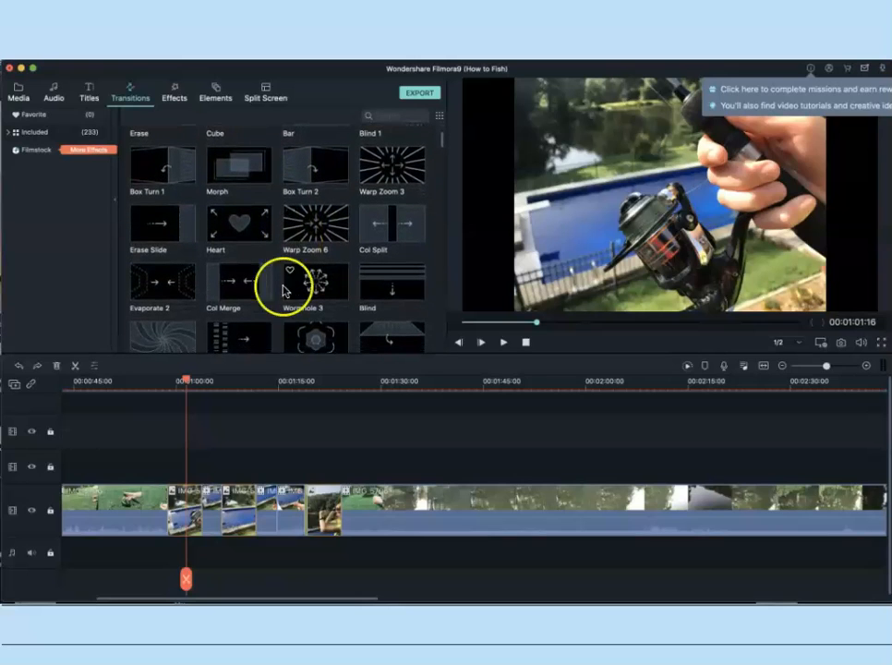
scroll(185, 298, down, 2)
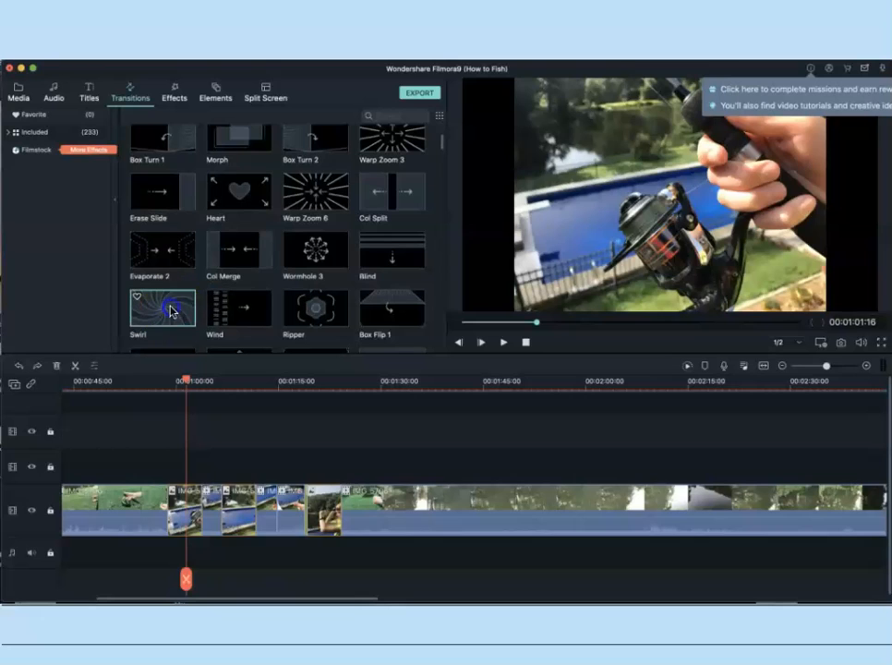
drag(233, 453, 201, 507)
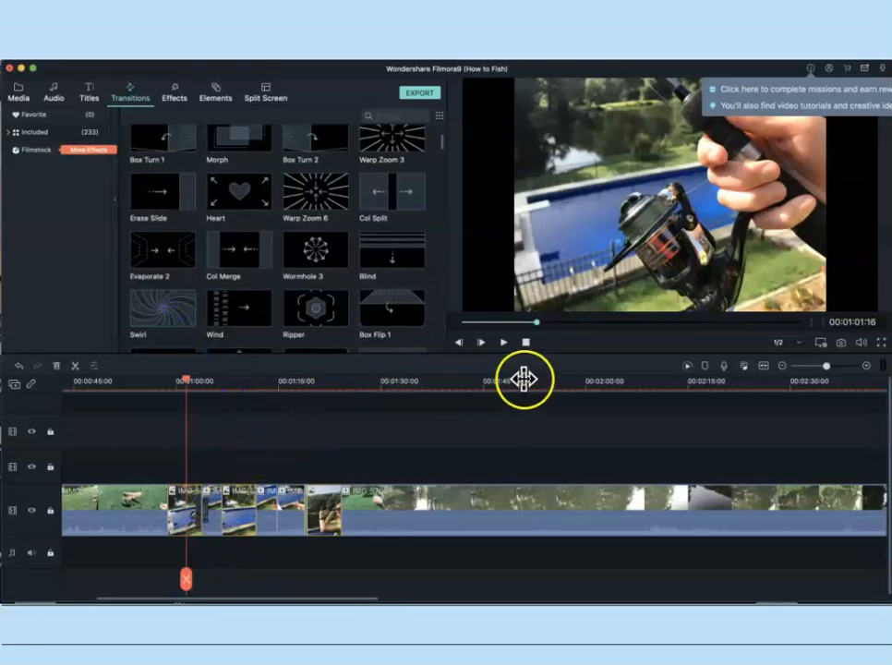
click(503, 343)
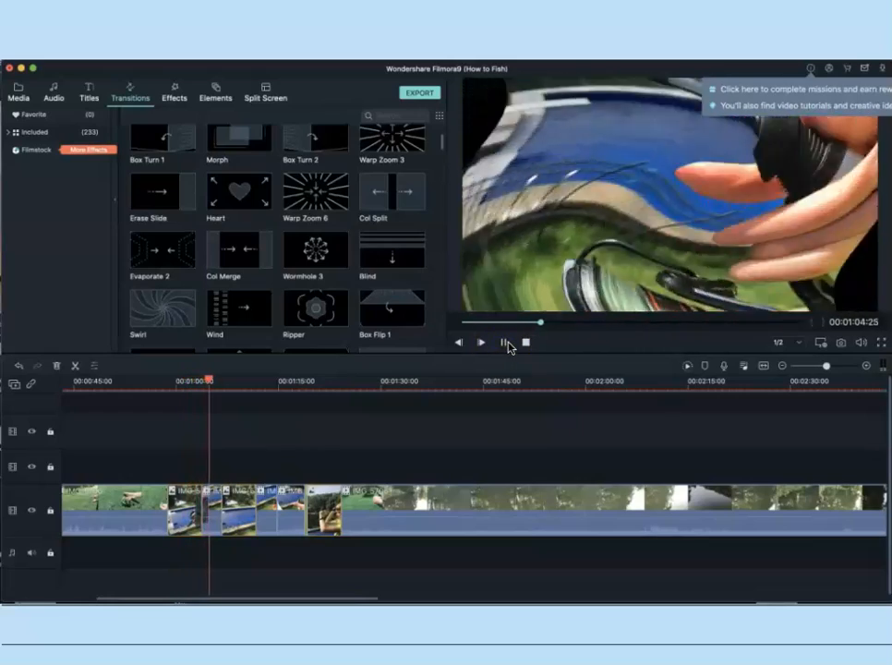
click(499, 344)
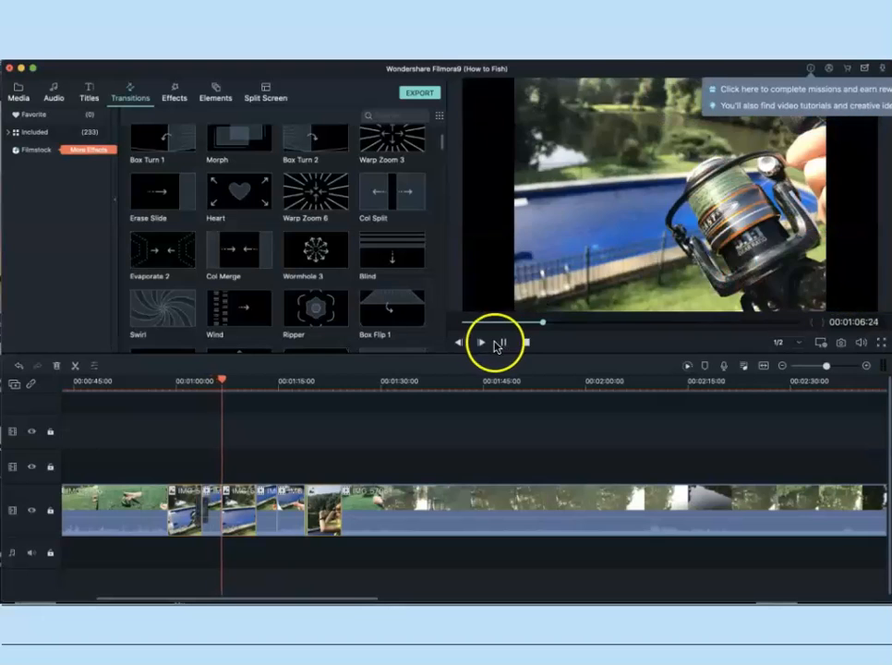
click(504, 342)
click(504, 342)
click(13, 3)
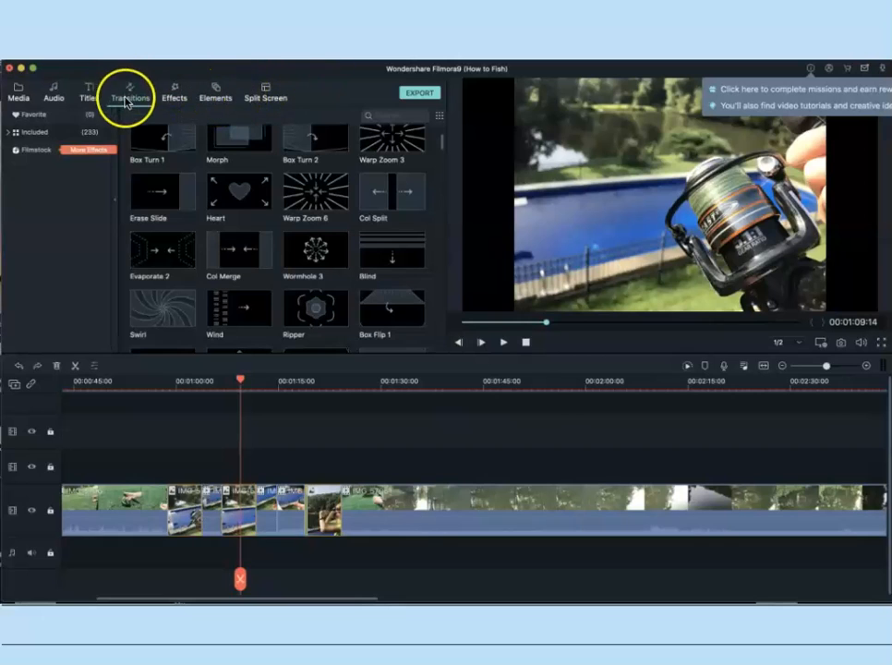
Add the New LowerThirds 2 title on the track above the main footage, starting with the clip that follows the last photo.
click(89, 96)
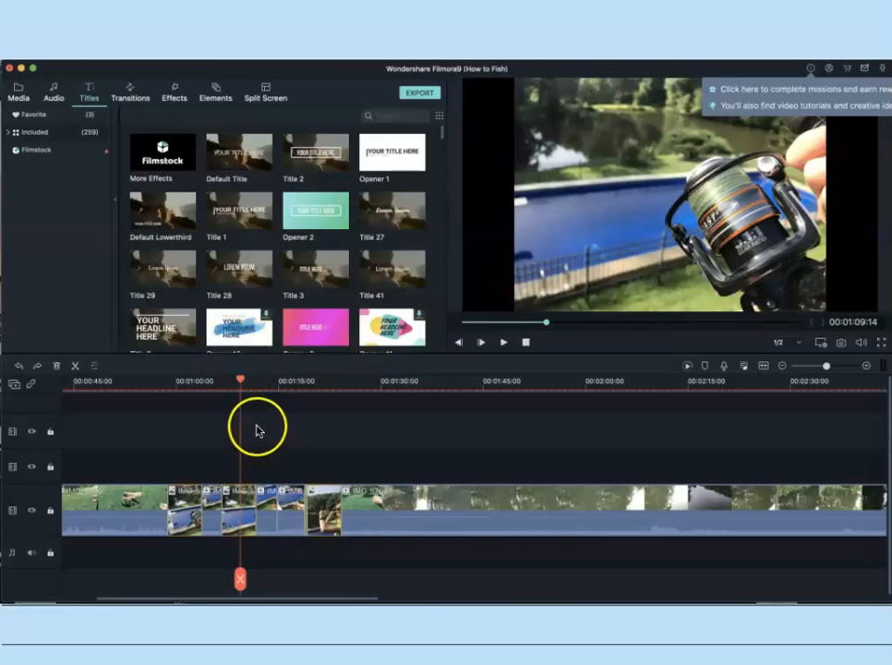
scroll(298, 258, down, 4)
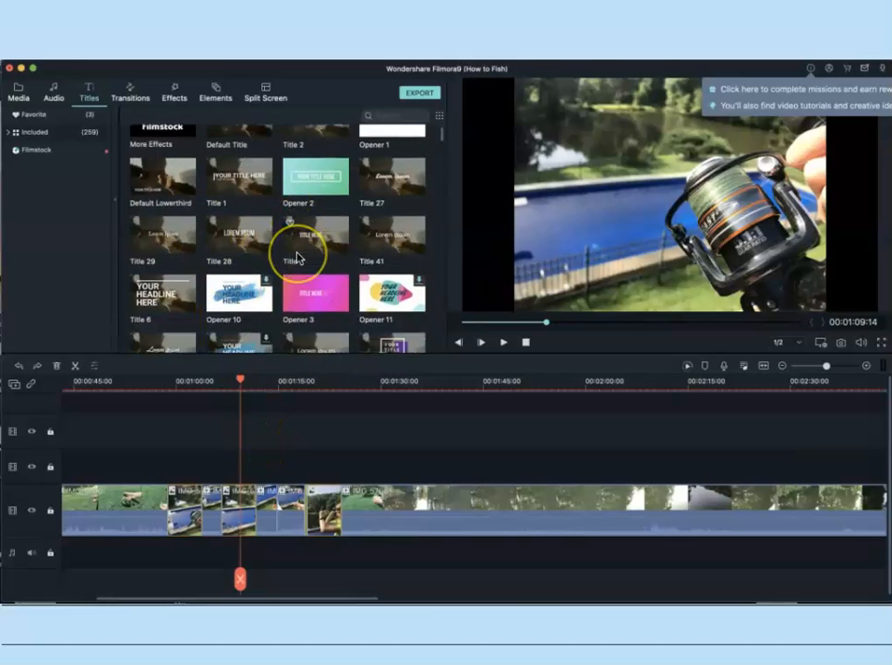
scroll(298, 257, down, 1)
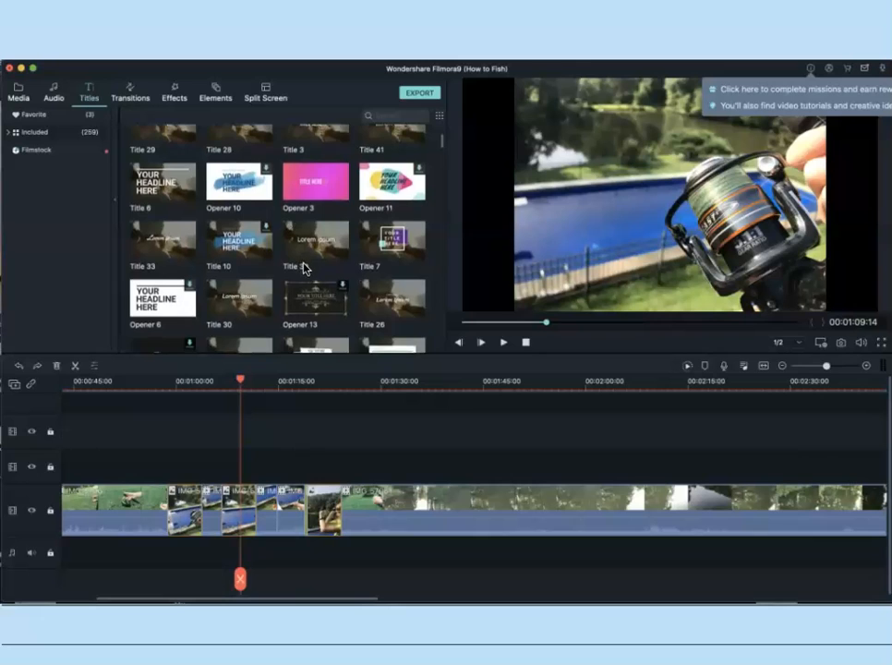
scroll(324, 286, down, 1)
scroll(347, 287, down, 5)
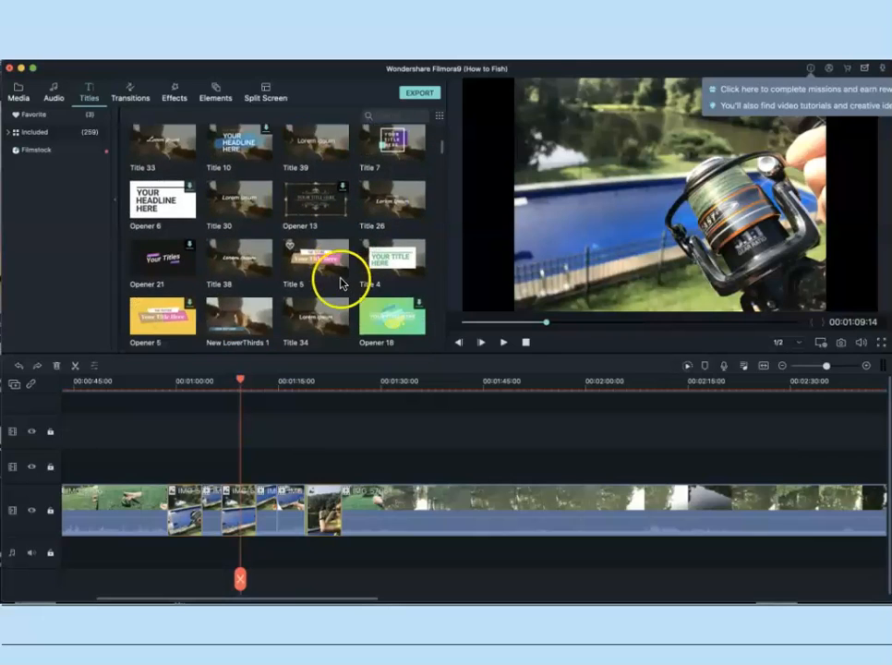
scroll(332, 279, down, 1)
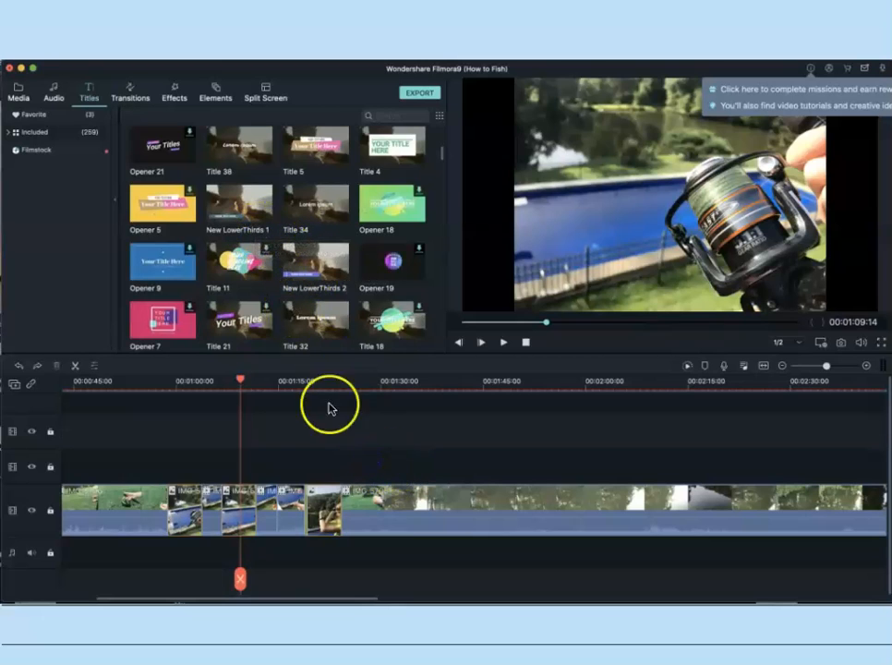
drag(301, 278, 420, 503)
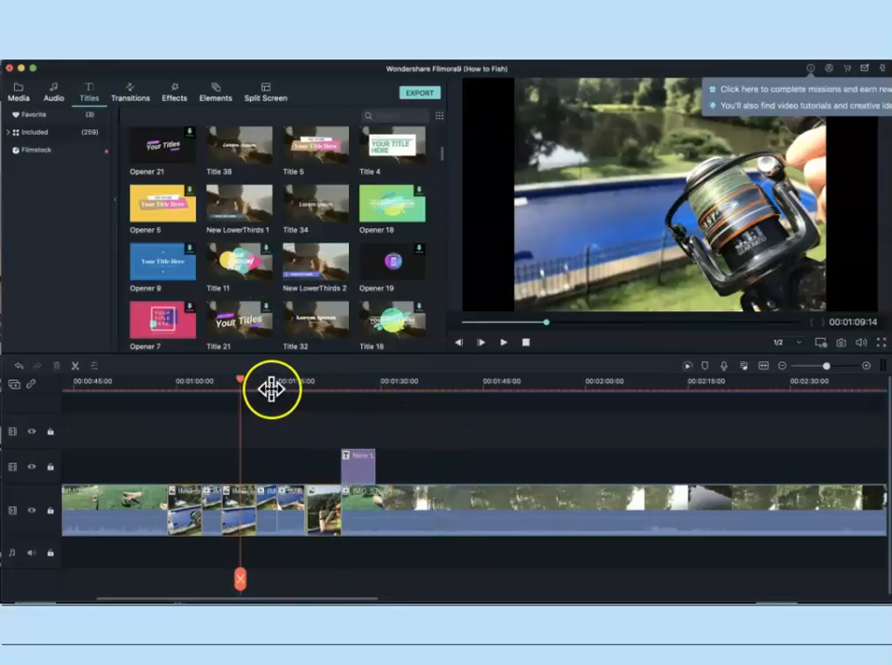
Play the New LowerThirds 2 title over the footage from 00:01:24:17 to 00:01:28:27.
drag(247, 388, 347, 411)
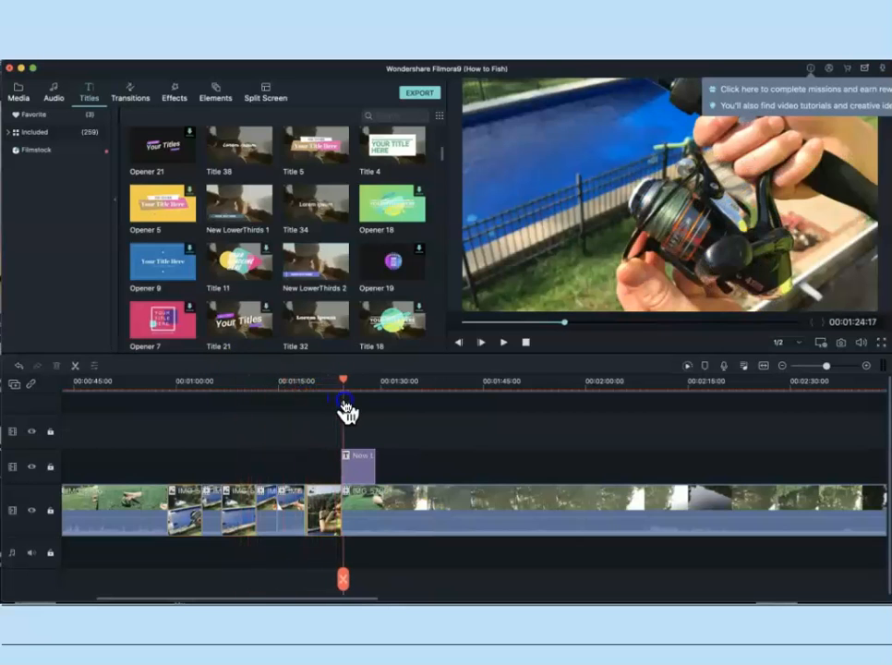
click(503, 343)
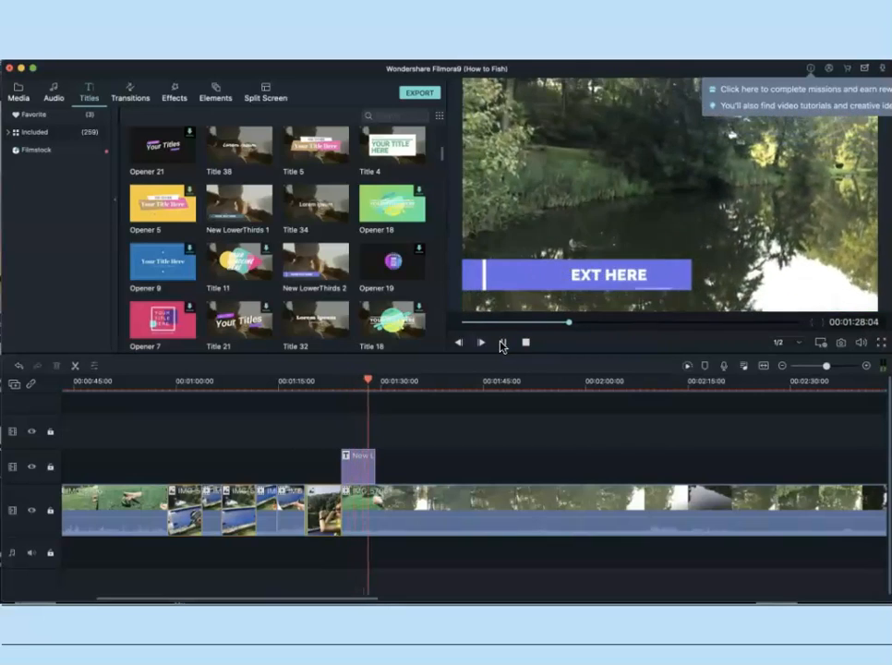
click(503, 343)
Change the lower-third title's text to "Watch the bobber." and enlarge its text box so the wording fills the purple bar.
click(363, 468)
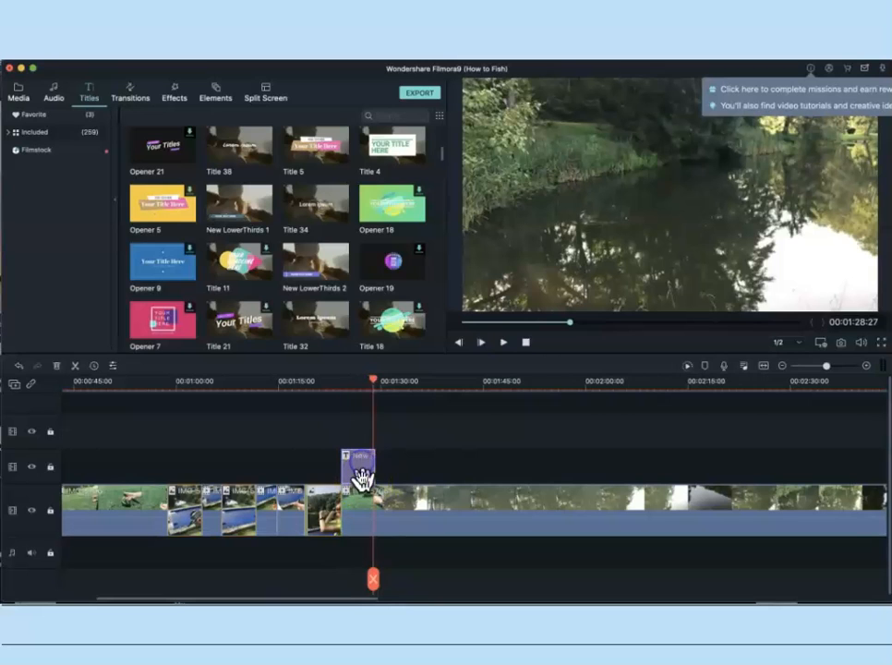
double_click(365, 469)
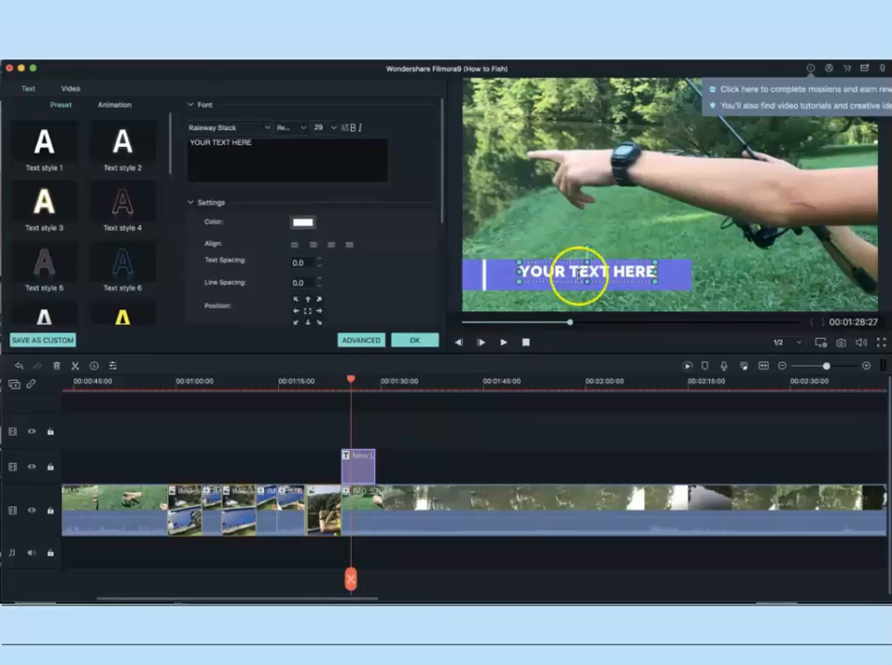
drag(651, 269, 632, 277)
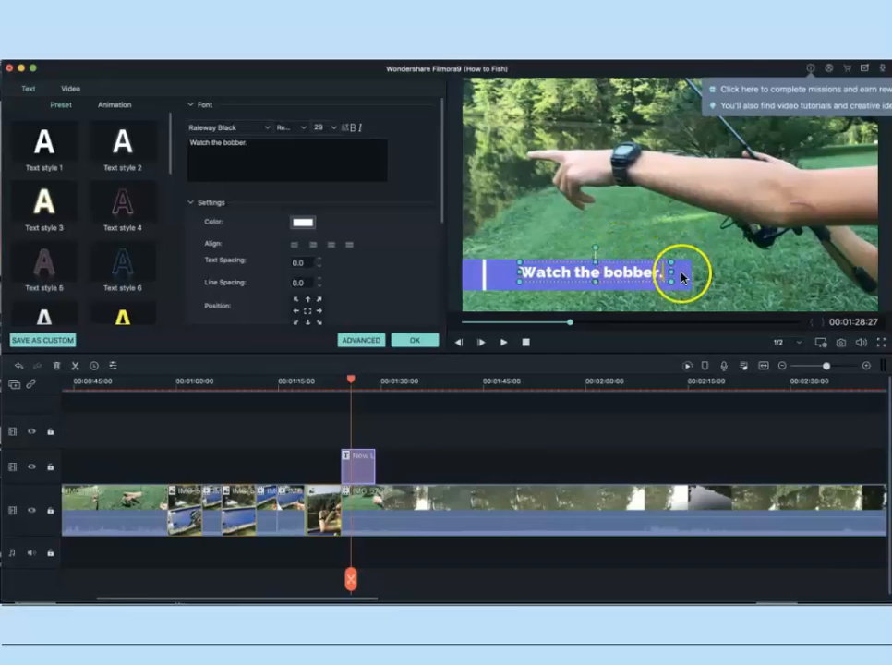
click(651, 362)
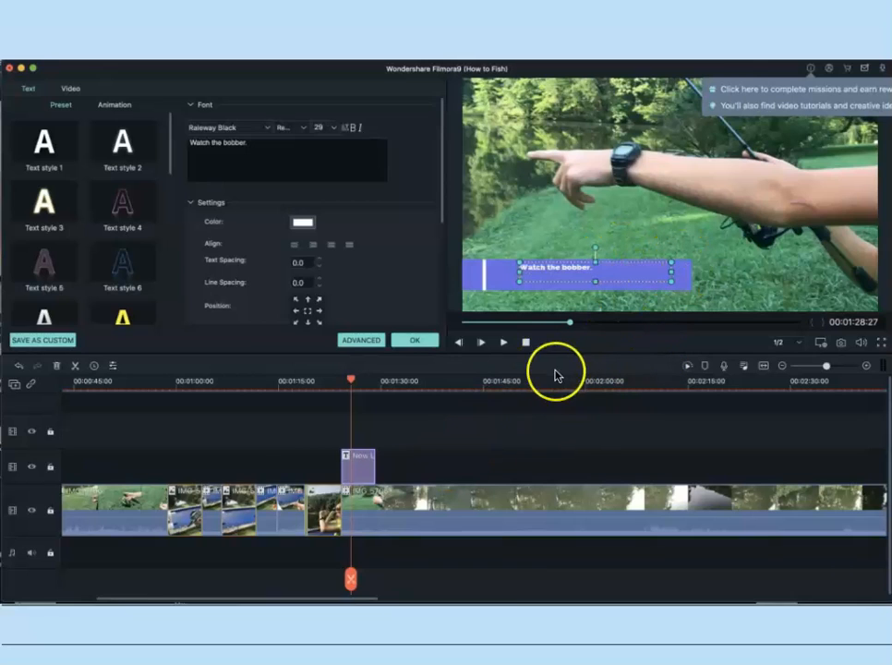
mouse_move(675, 282)
mouse_down()
mouse_move(706, 313)
mouse_move(668, 283)
mouse_up()
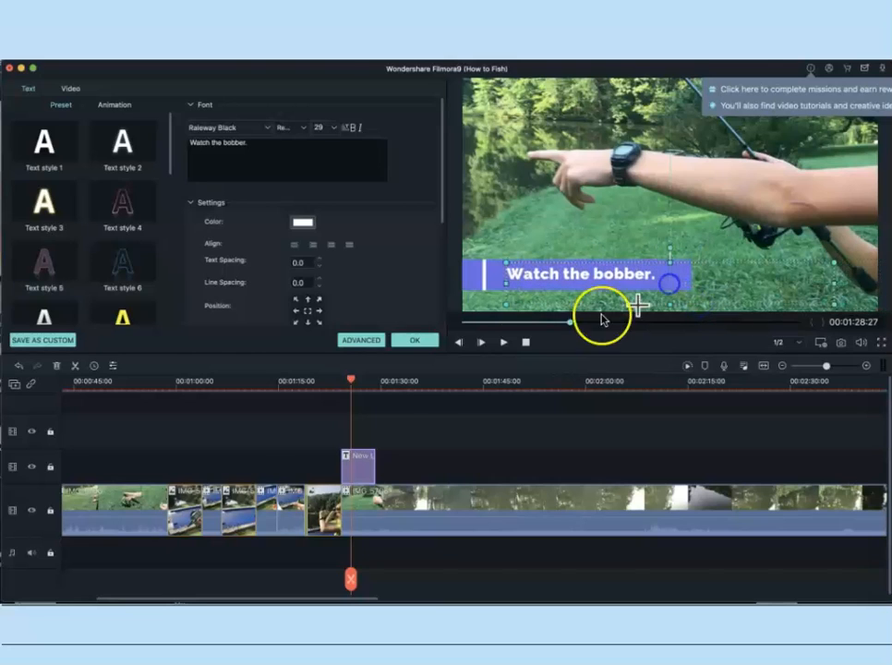
Extend the New LowerThirds 2 title to about 00:01:42 and play it up to 00:01:36:05.
drag(362, 466, 461, 503)
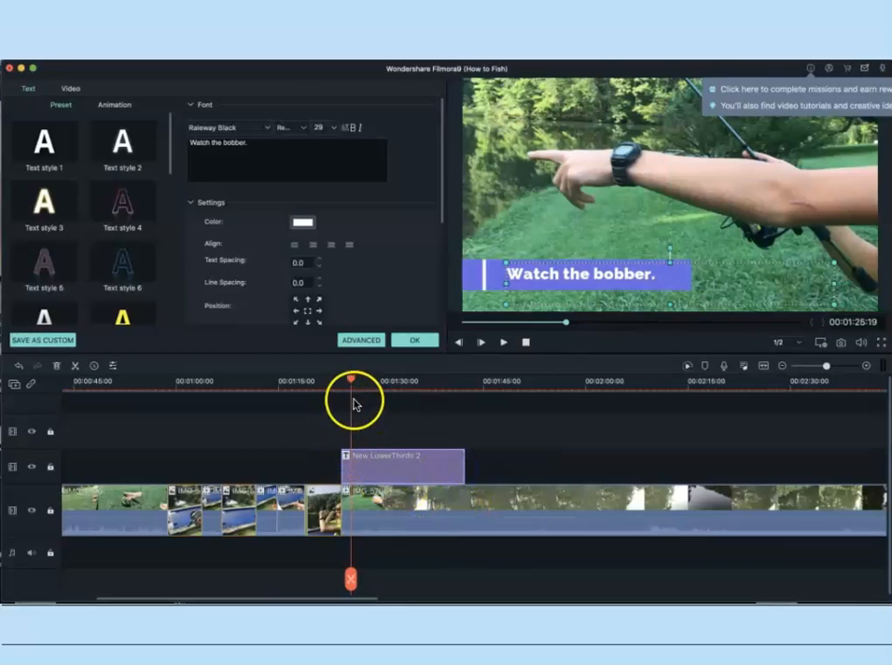
click(499, 344)
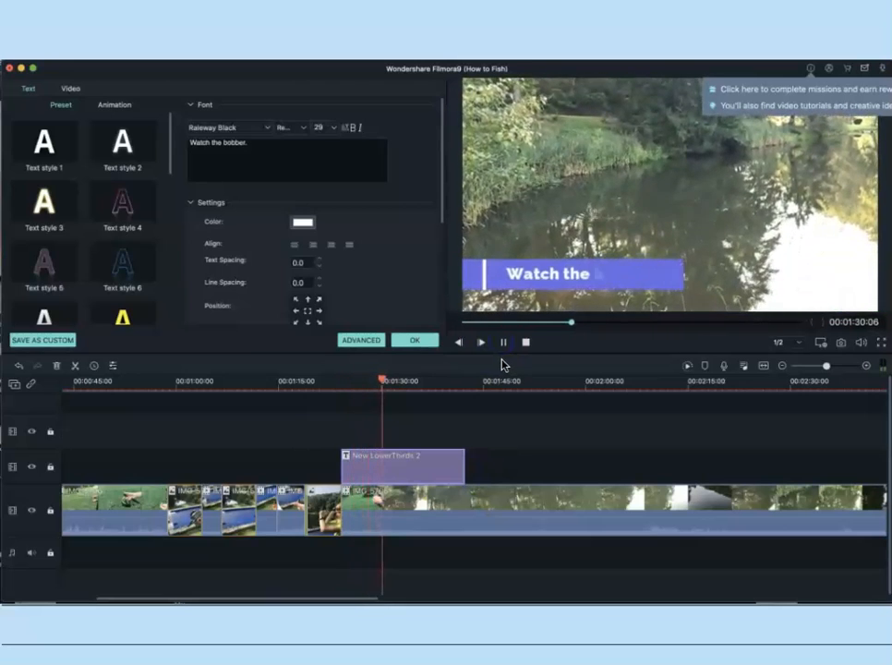
click(478, 314)
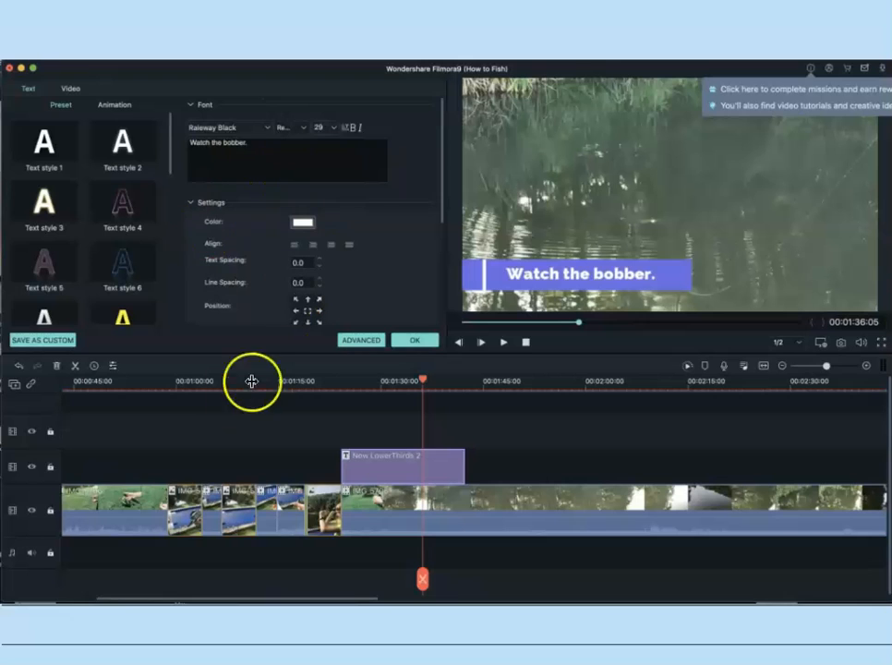
Show the title's text animation presets and its video settings.
click(115, 106)
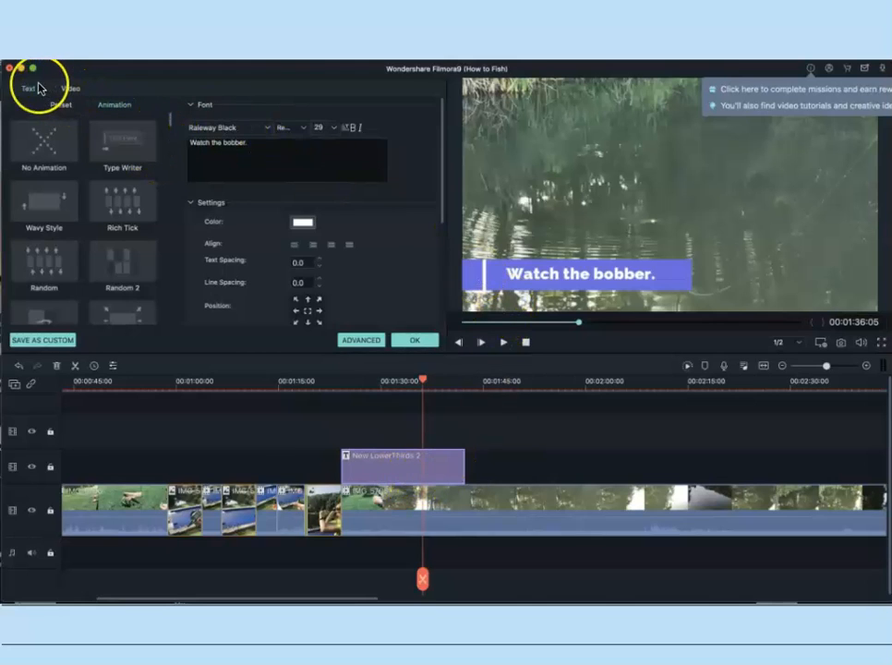
click(70, 88)
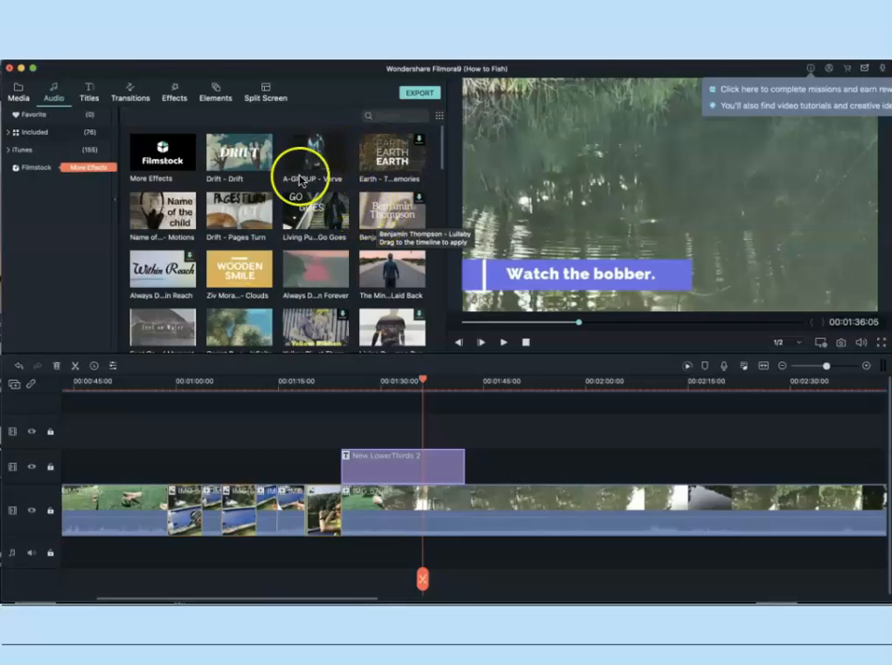
Preview the Drift - Drift track and other included songs while browsing the audio library.
click(237, 157)
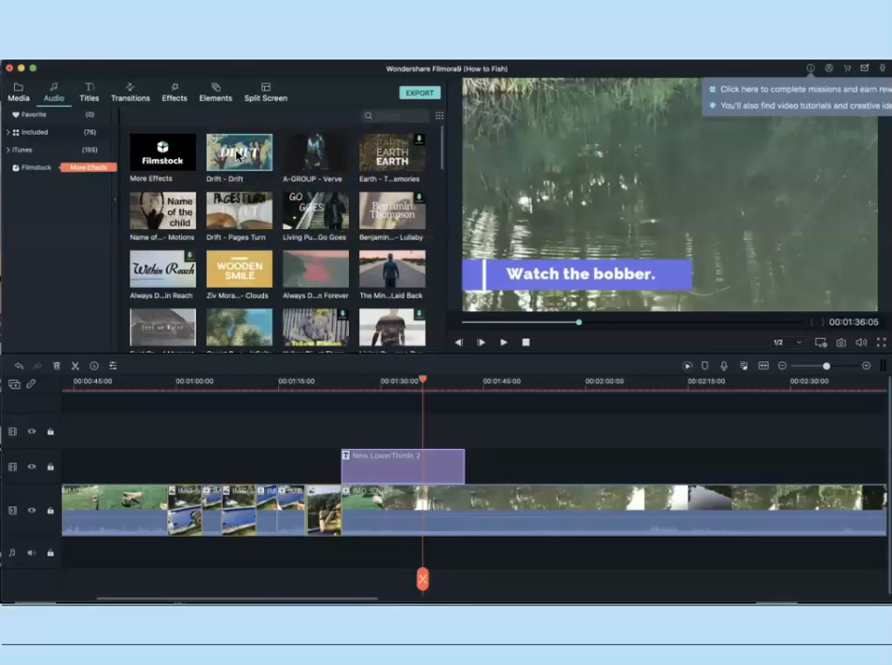
click(503, 342)
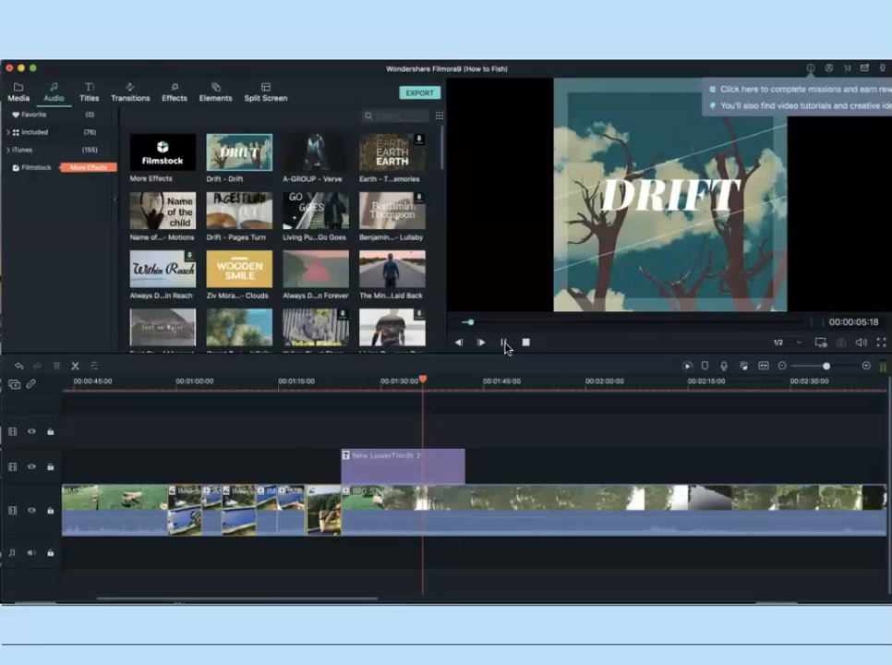
click(314, 150)
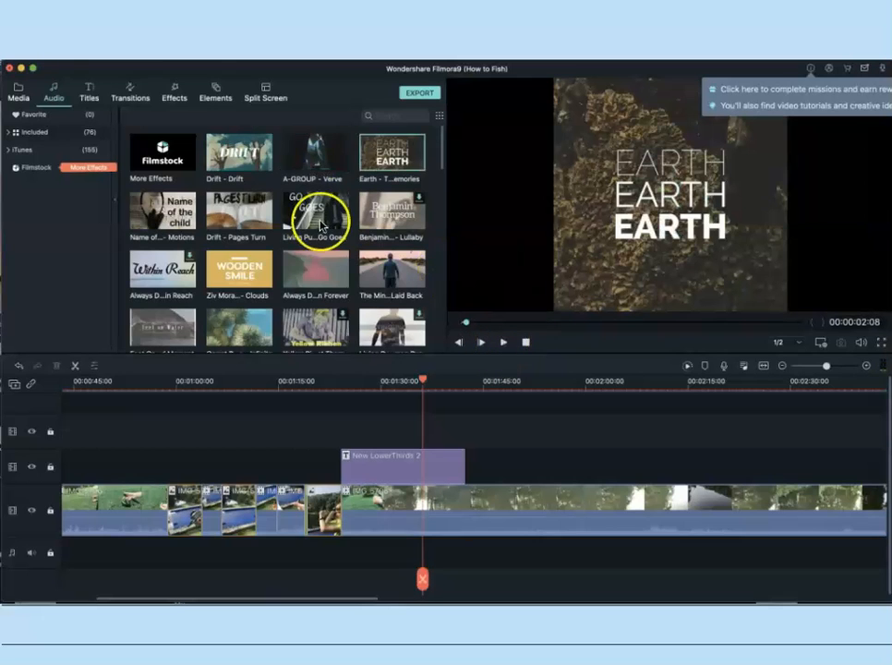
scroll(322, 224, down, 4)
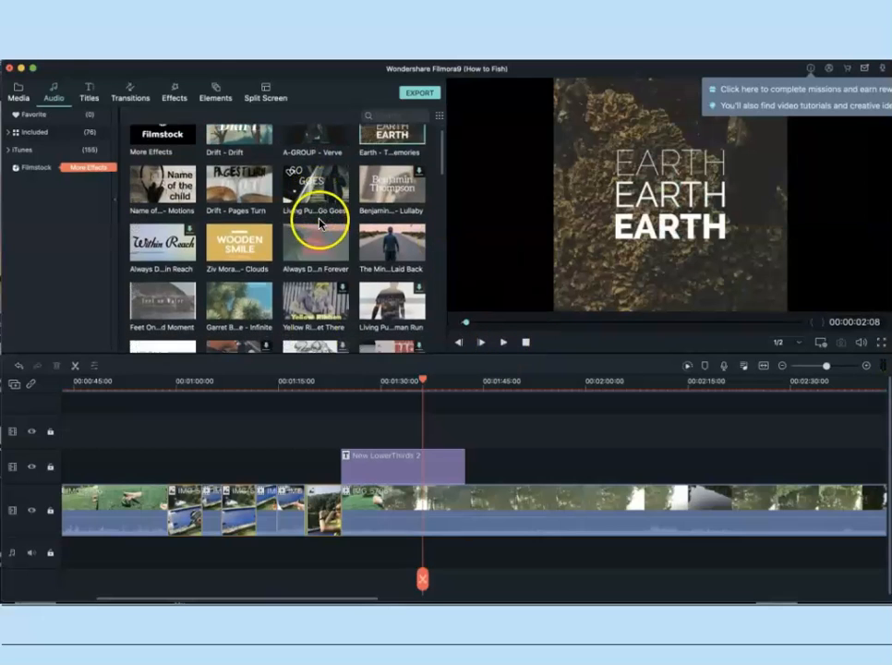
scroll(323, 229, down, 1)
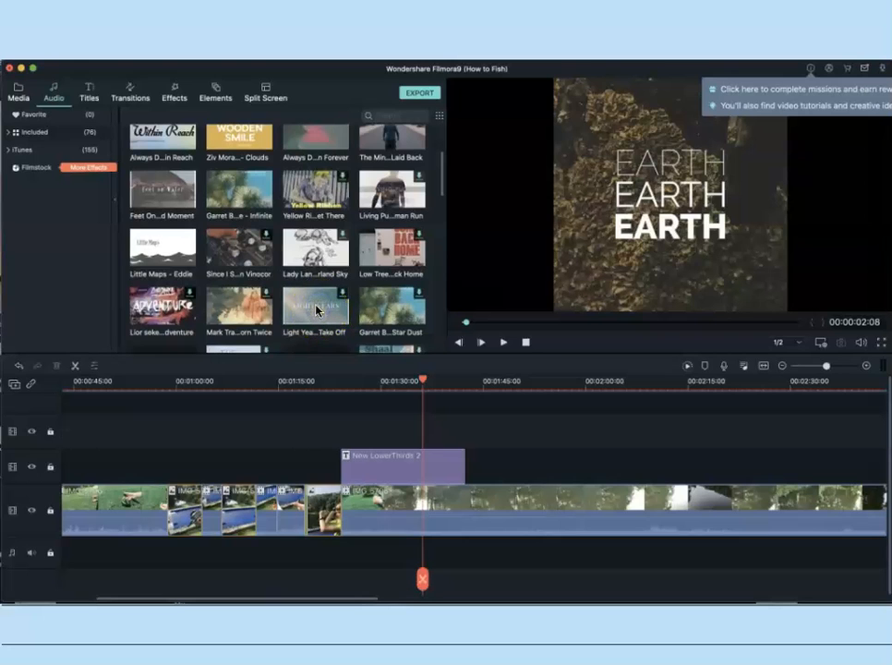
Preview "If I Had a Chicken" from the iTunes music up to 00:00:02:10, and return to the included audio.
click(26, 152)
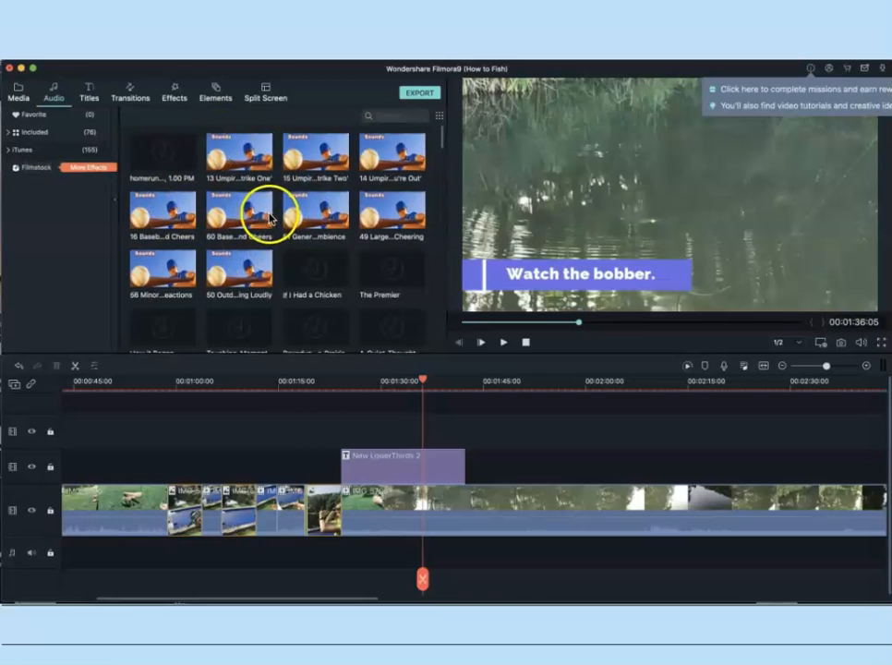
scroll(272, 217, down, 1)
click(315, 236)
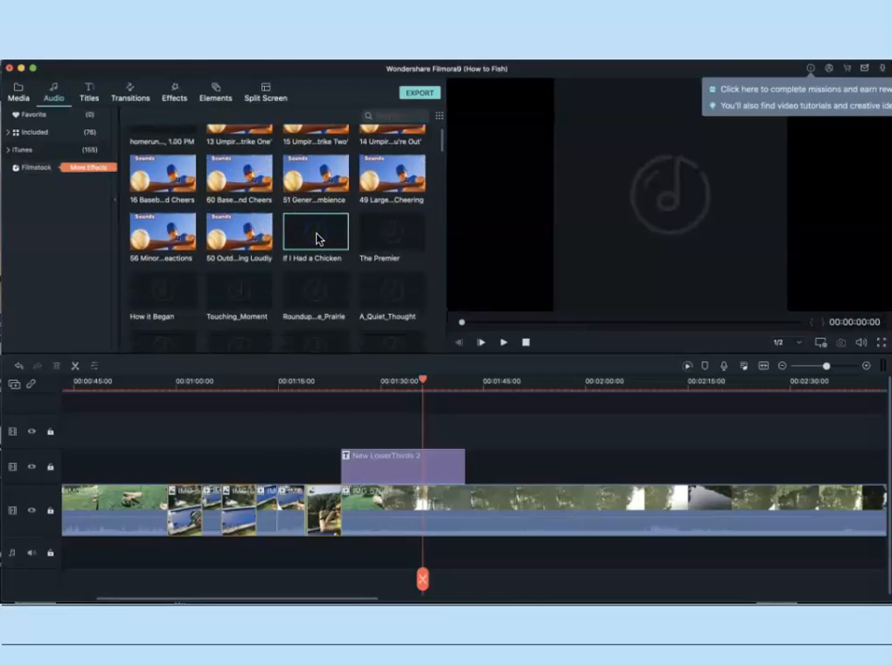
click(500, 344)
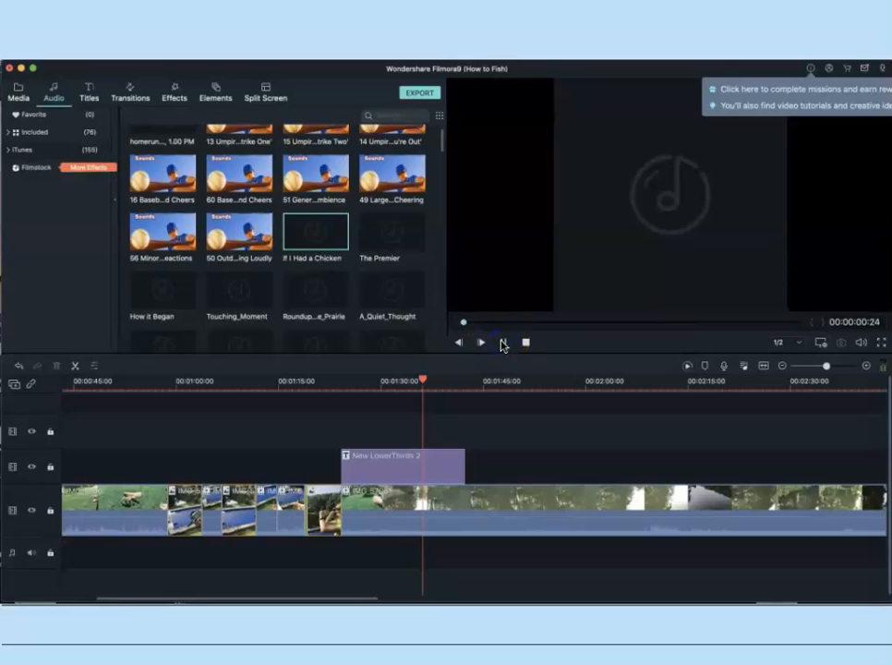
click(503, 343)
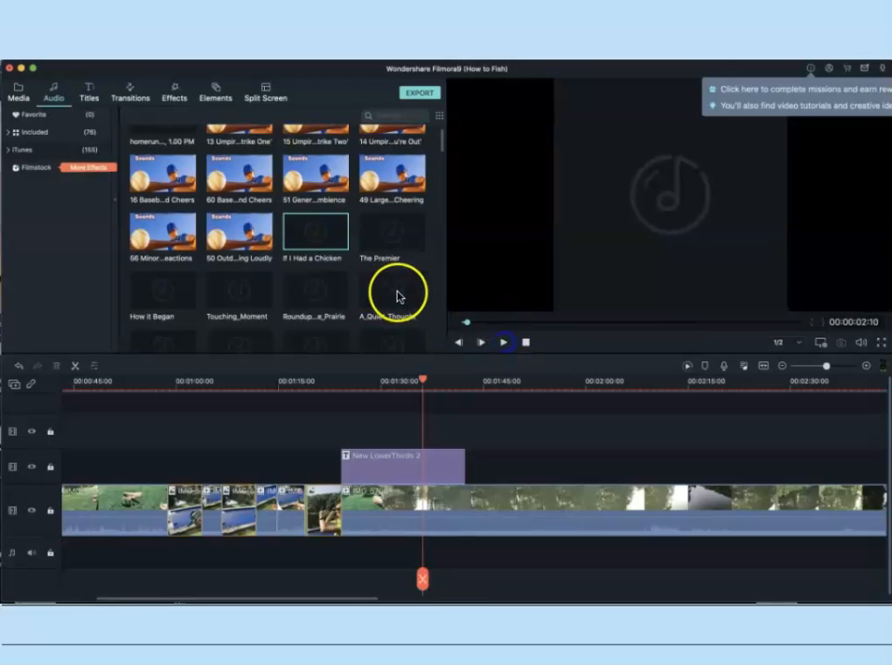
click(50, 135)
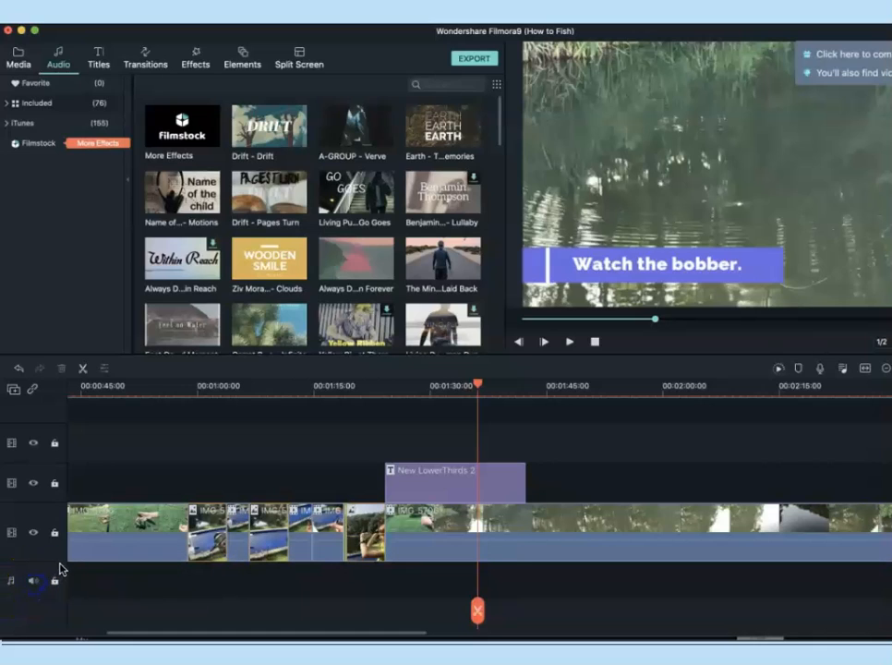
Lock and unlock the audio track and the track holding the lower-third title.
click(55, 581)
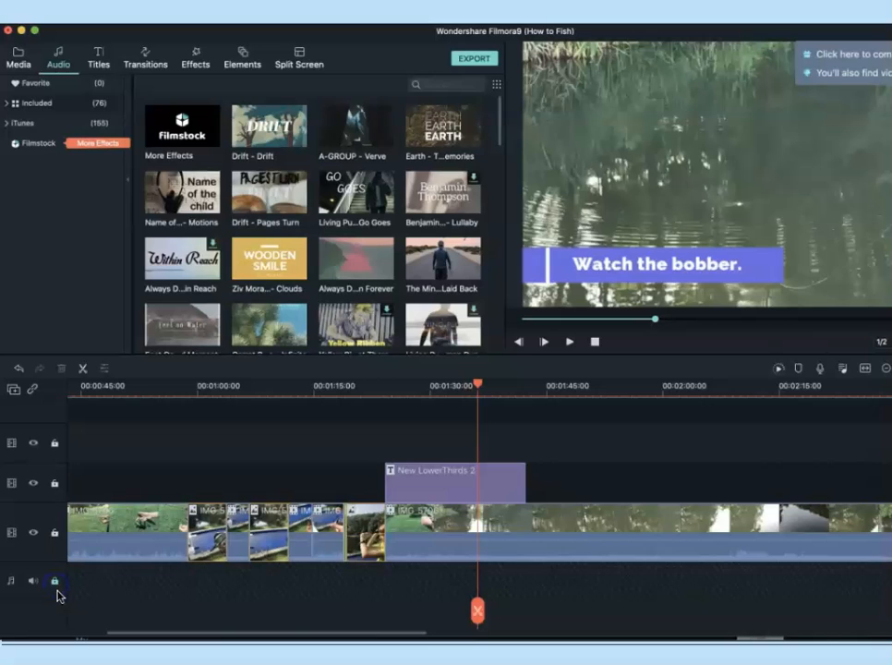
click(54, 581)
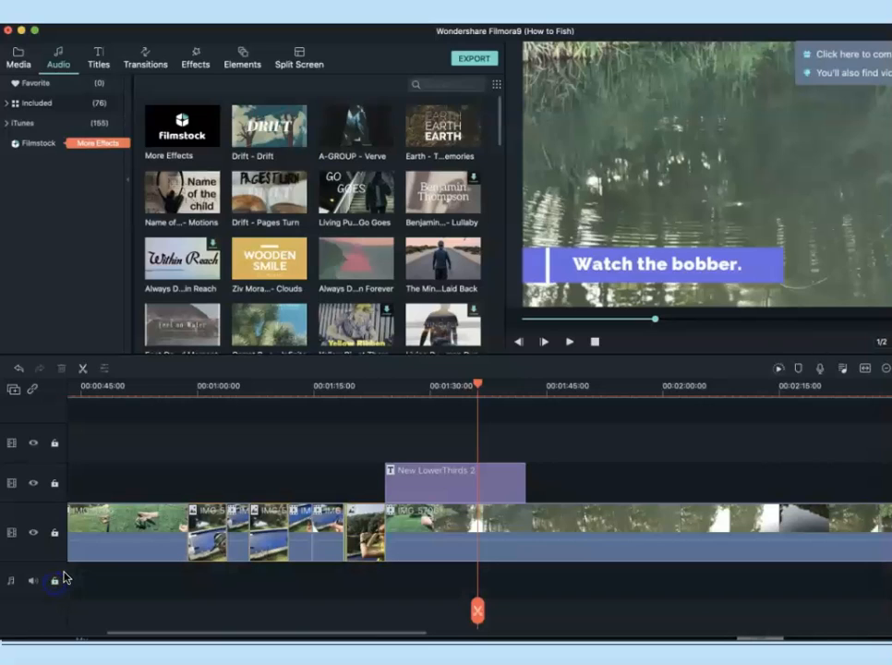
click(55, 483)
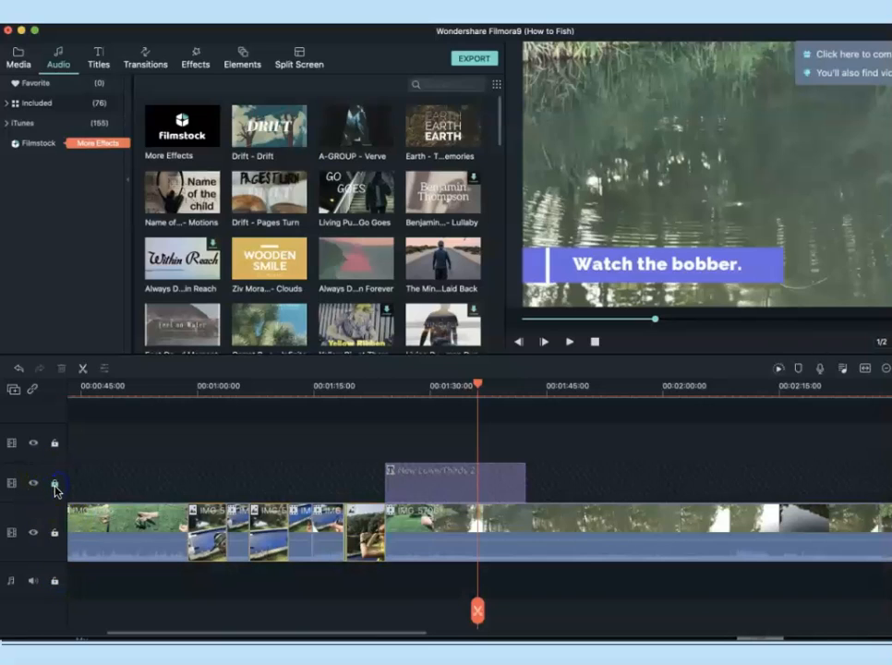
click(54, 485)
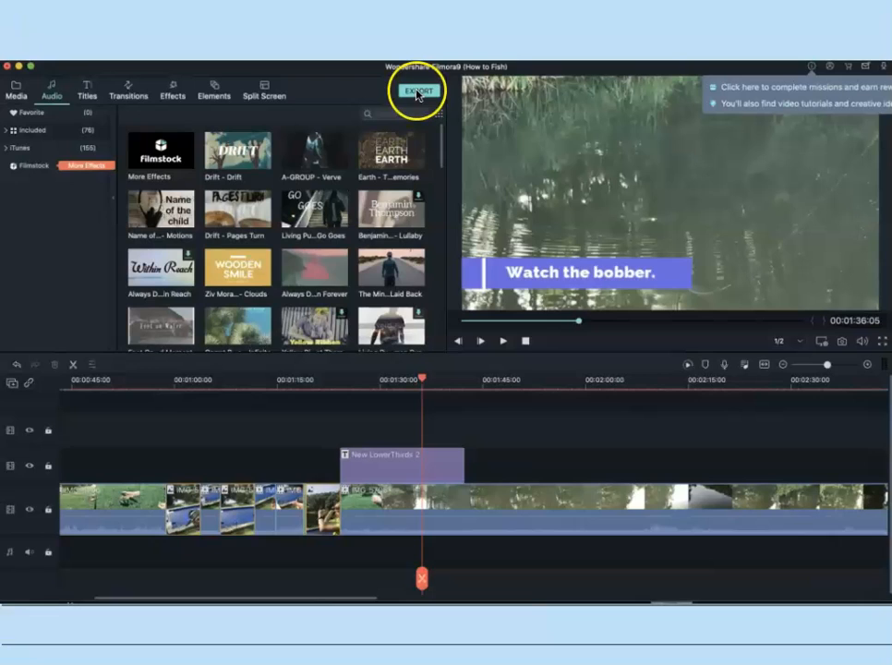
View the export choices and the full version's pricing plans on the Wondershare Filmora page, and leave without exporting.
click(416, 92)
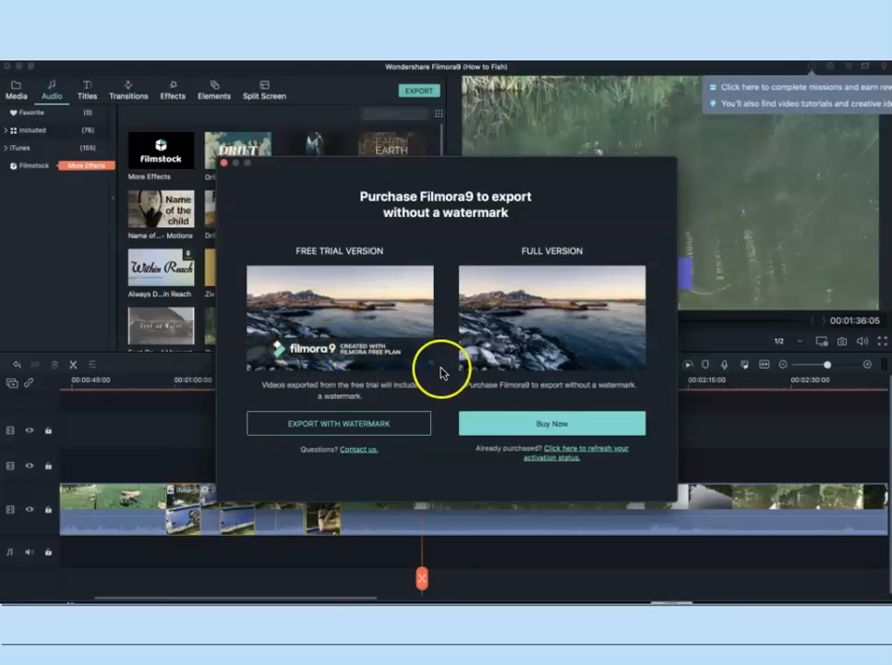
click(561, 426)
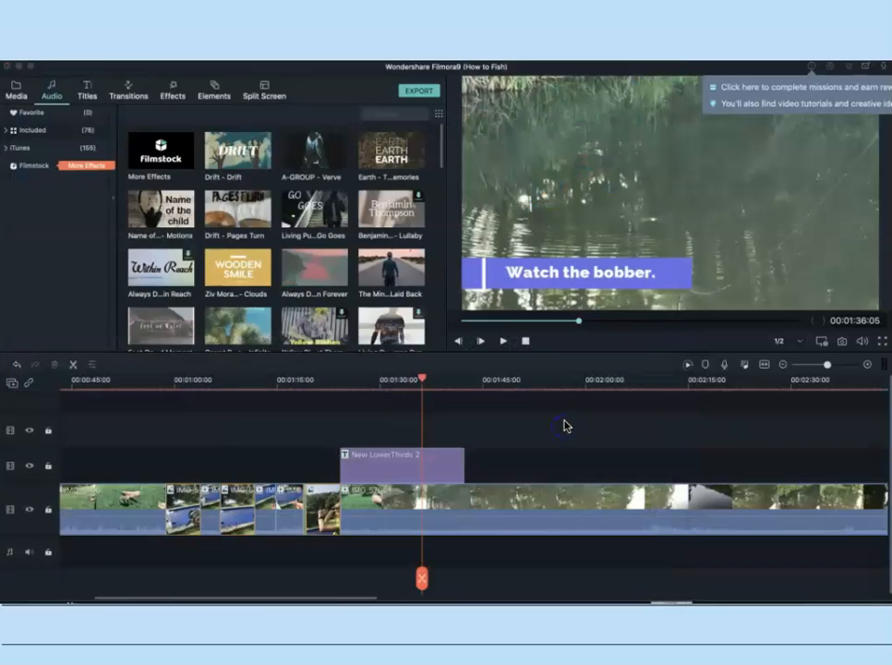
scroll(324, 295, down, 3)
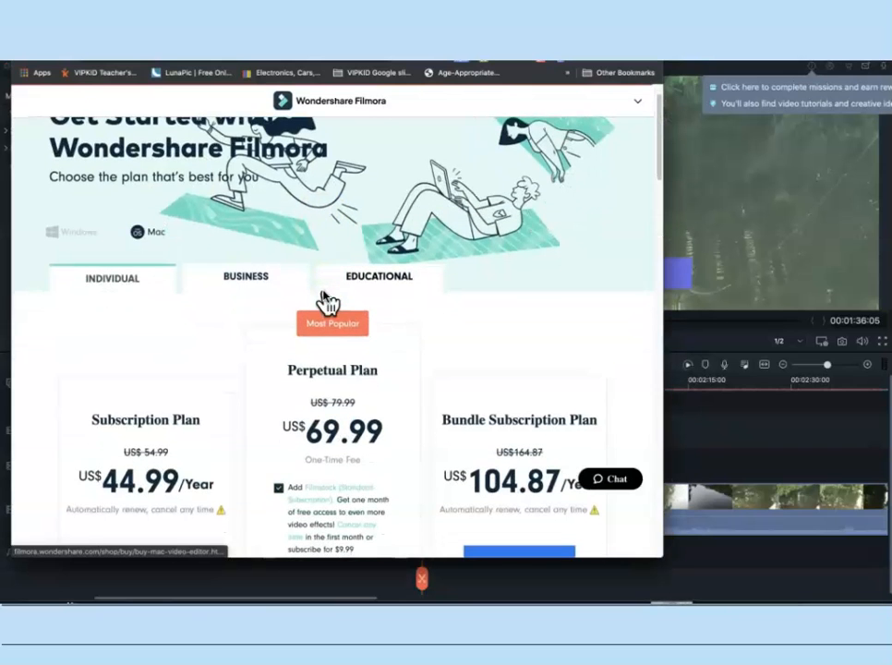
scroll(323, 295, down, 1)
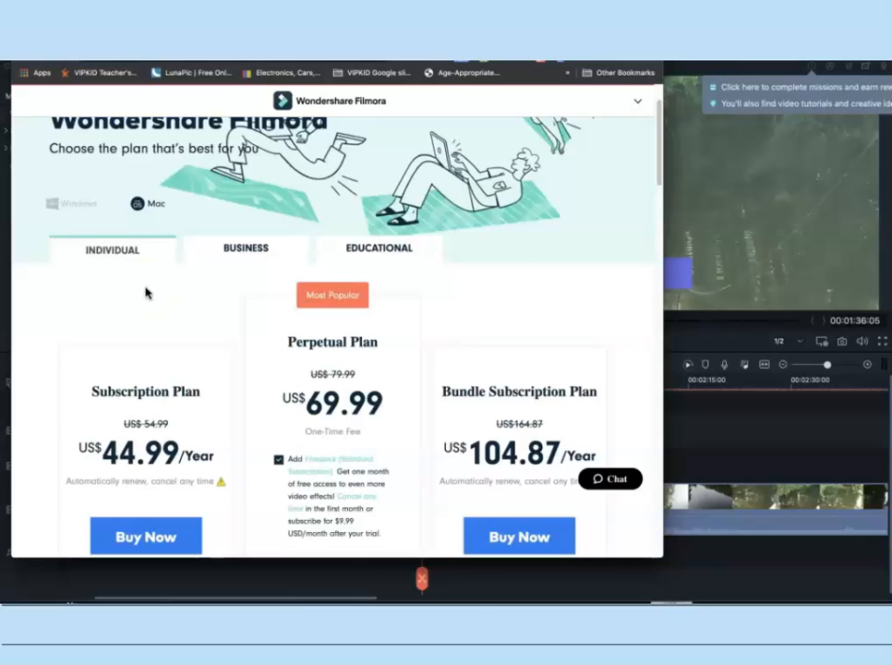
click(200, 81)
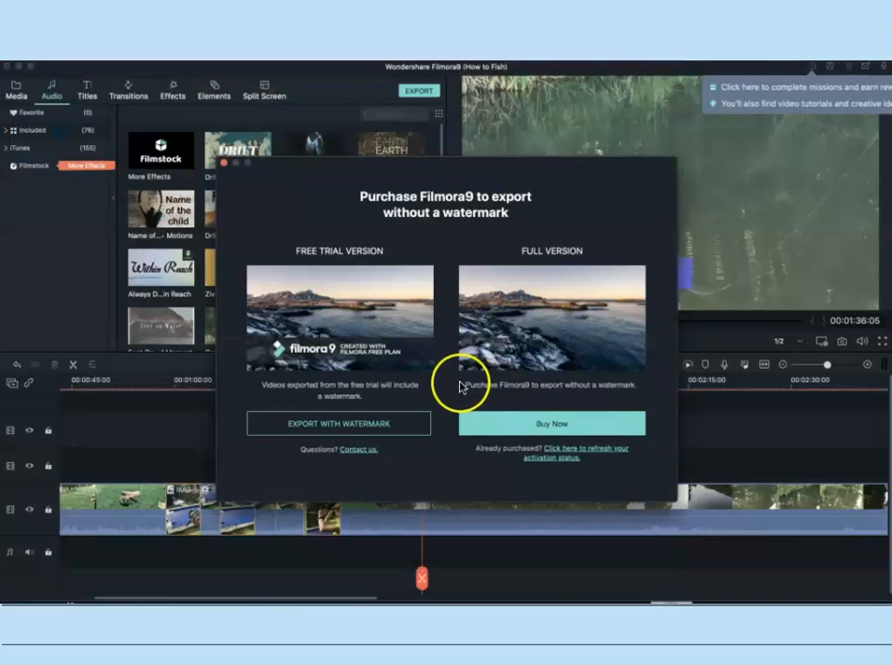
click(223, 163)
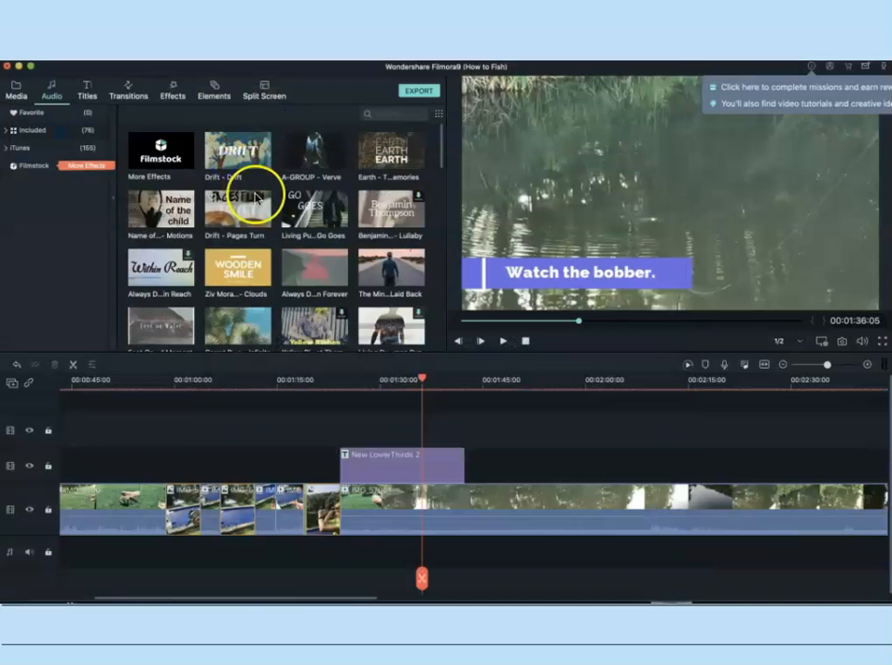